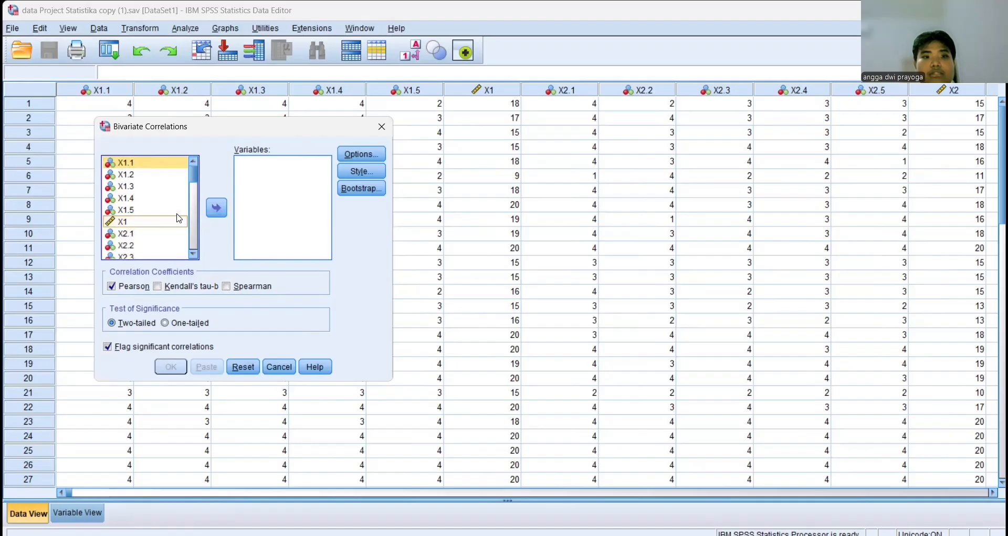
Step: Run a two-tailed Pearson bivariate correlation on variables X1.1 to X1.5 and the total X1
click(138, 223)
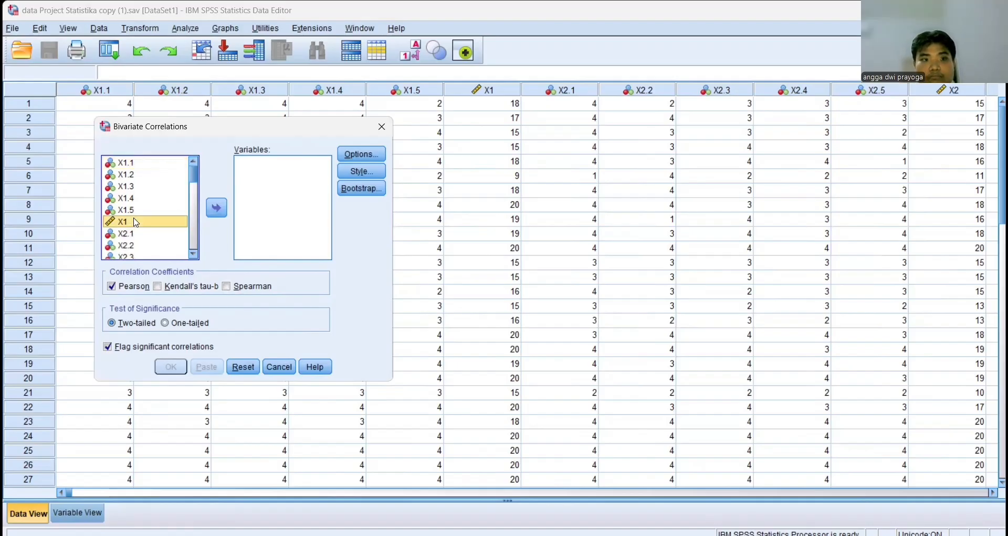
shift+click(131, 165)
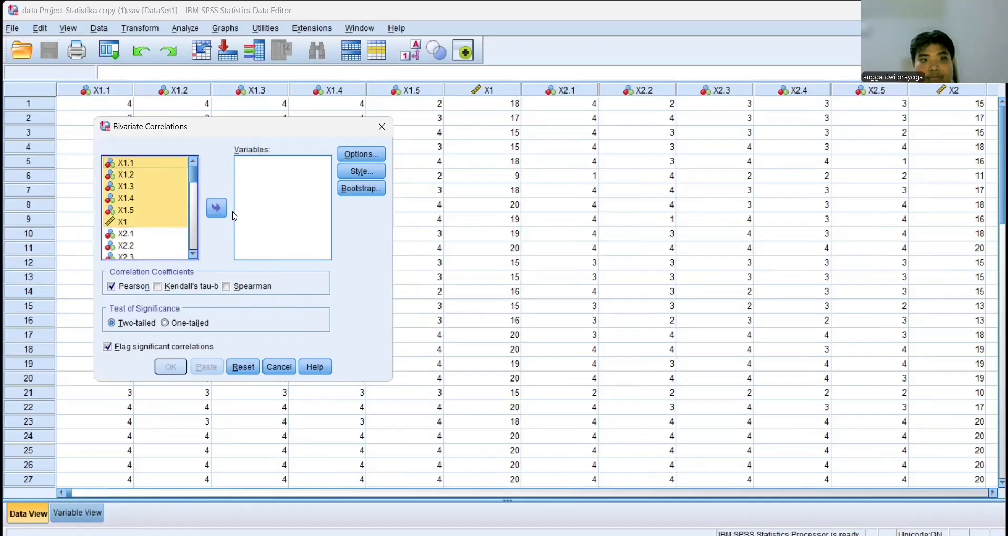
click(217, 208)
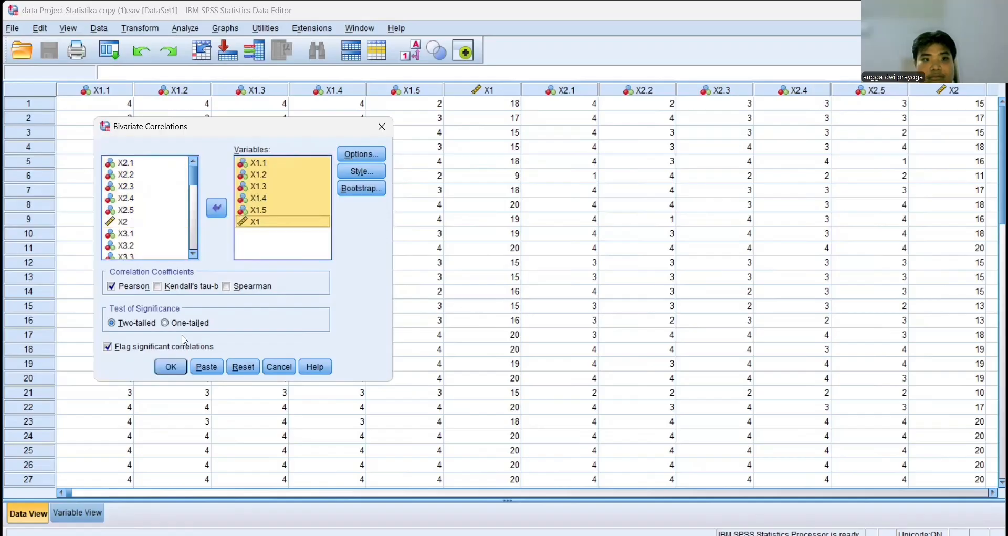
click(176, 366)
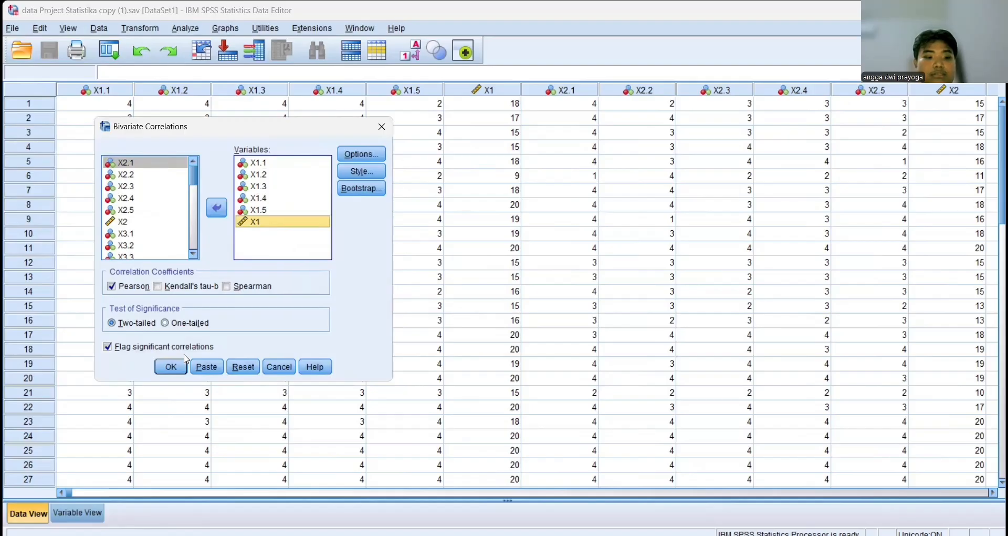
Step: Remove all the X1 items and the X1 total from the variables to be correlated
key(ctrl+a)
key(shift+Tab)
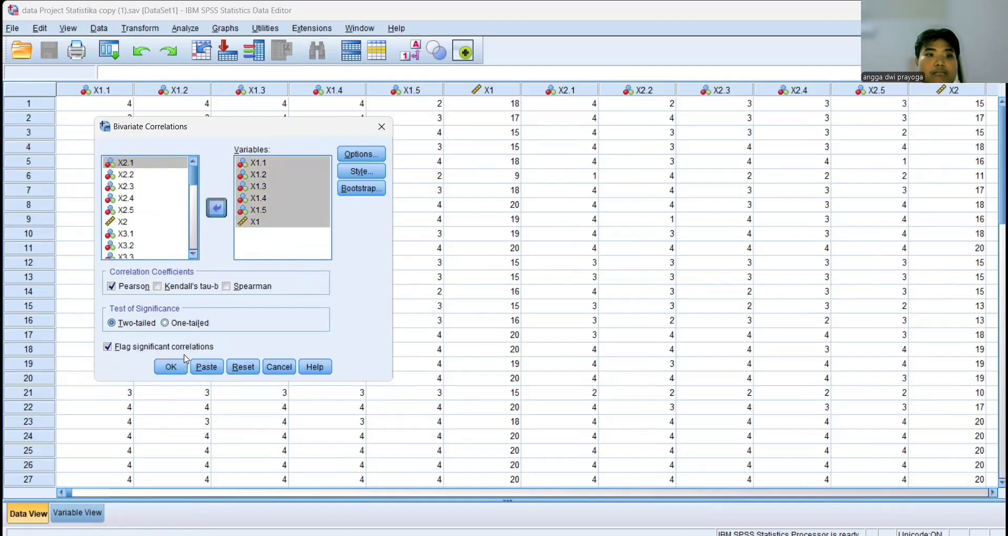
key(space)
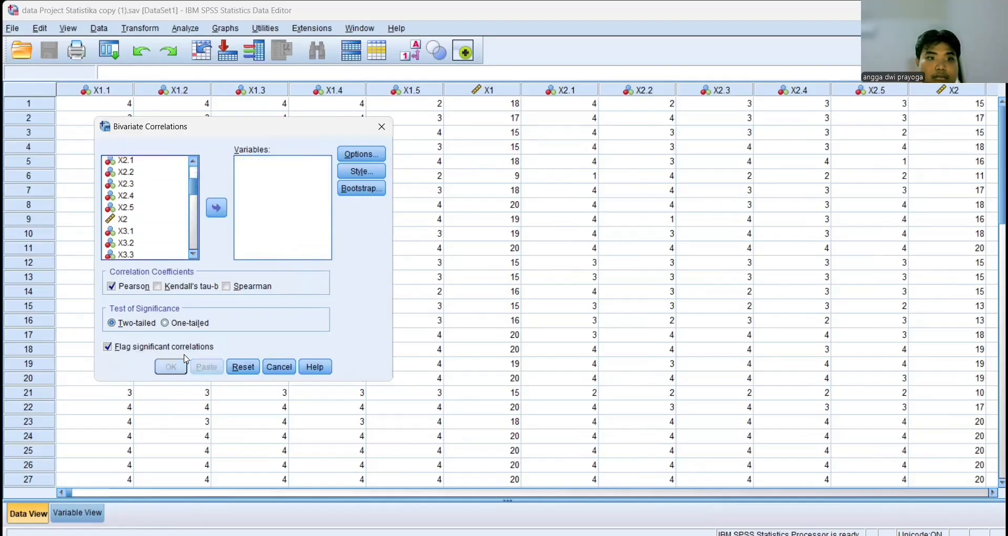
key(Down)
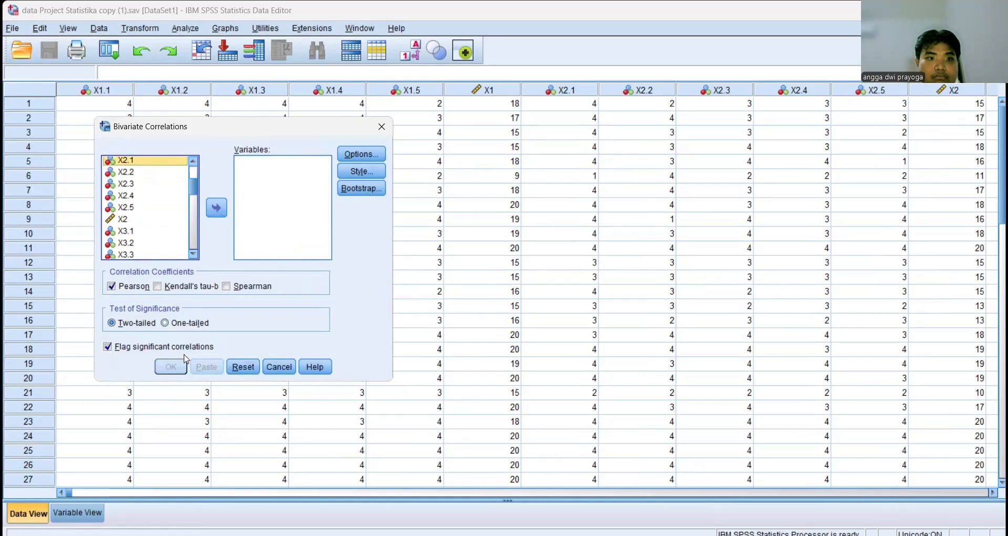
key(shift+Down)
key(shift+Down)
key(shift+Down)
key(shift+Down)
key(shift+Down)
key(shift+Down)
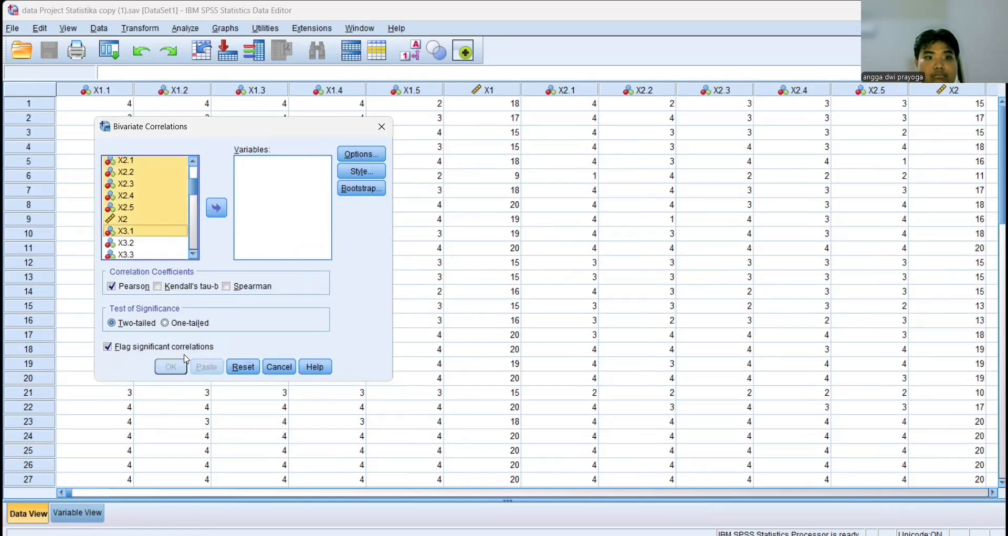
key(Up)
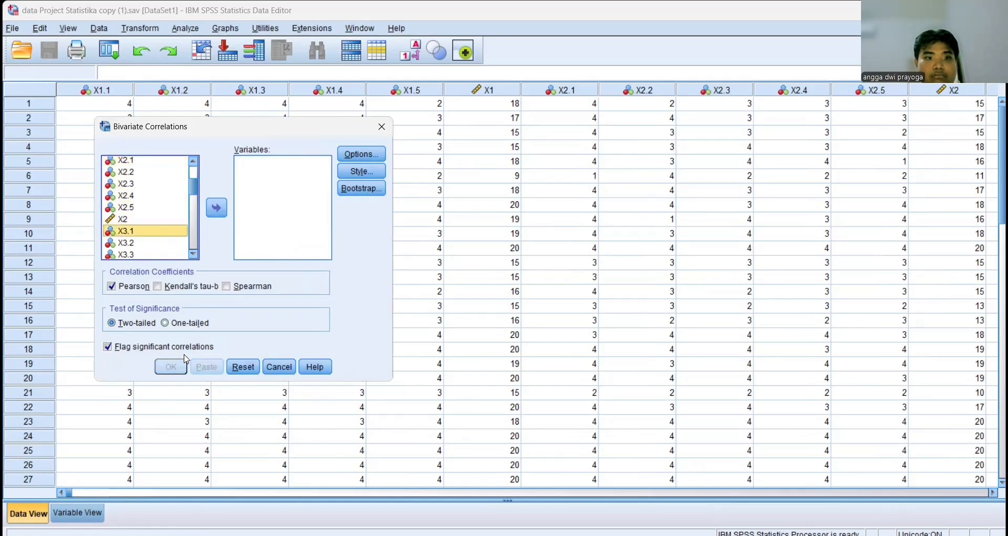
key(shift+Up)
key(Up)
key(Up)
key(Up)
key(Up)
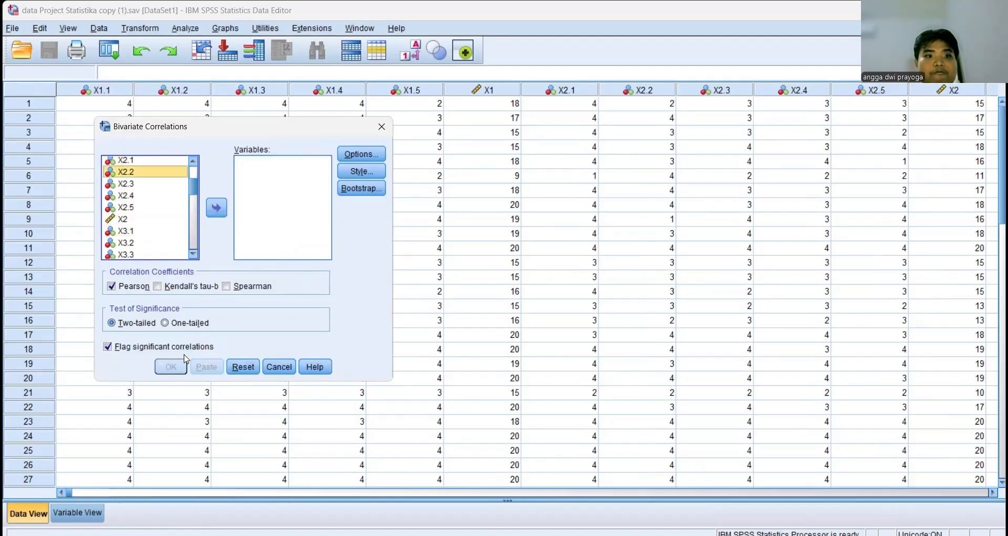
Step: Add X2.1 to X2.5 and the total X2 as the variables and run the bivariate correlation
key(Up)
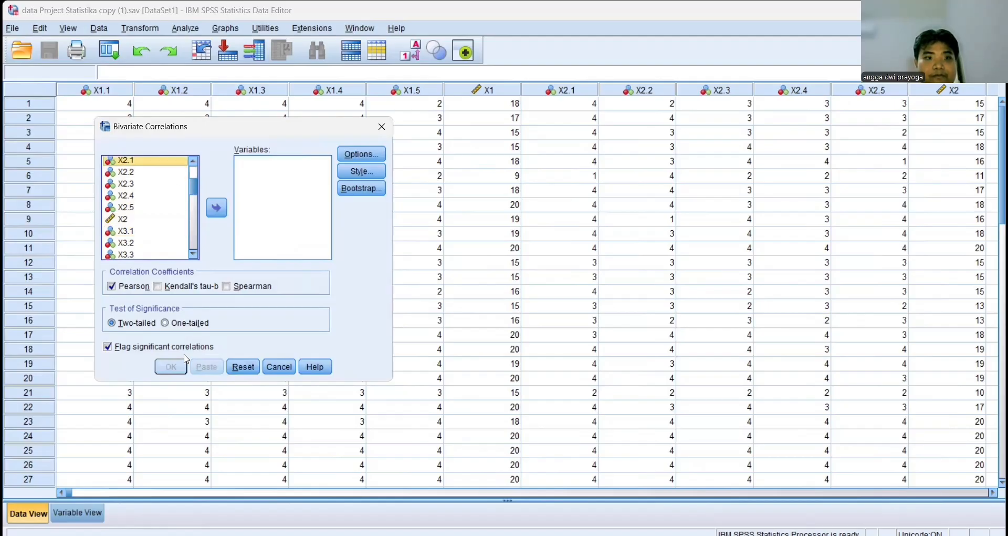
key(shift+Down)
key(shift+Down)
key(shift+Down)
key(shift+Down)
key(shift+Down)
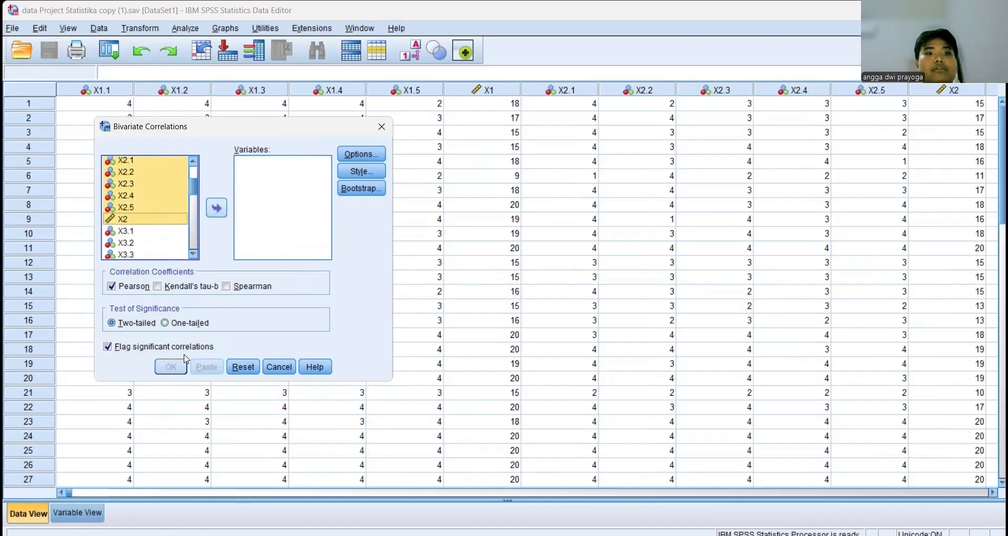
key(space)
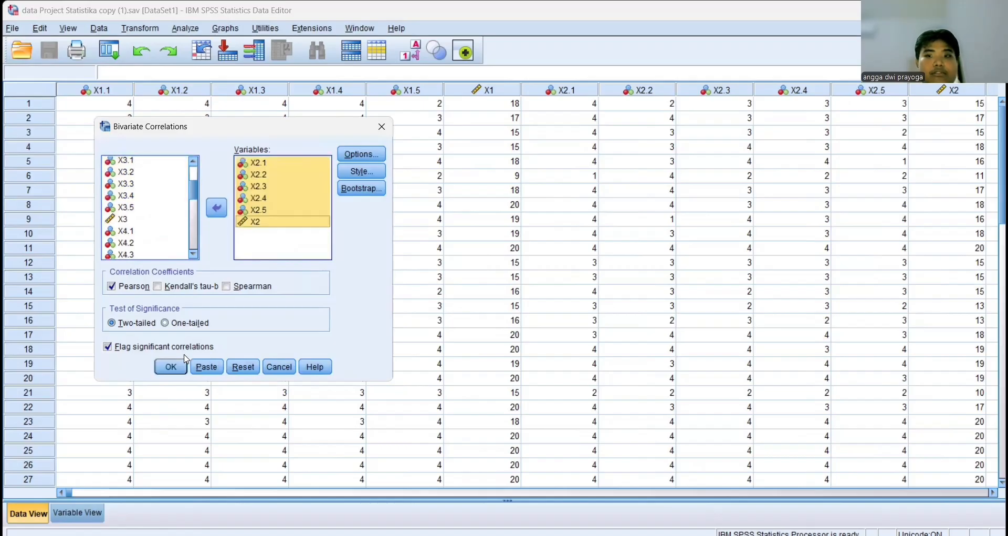
key(Return)
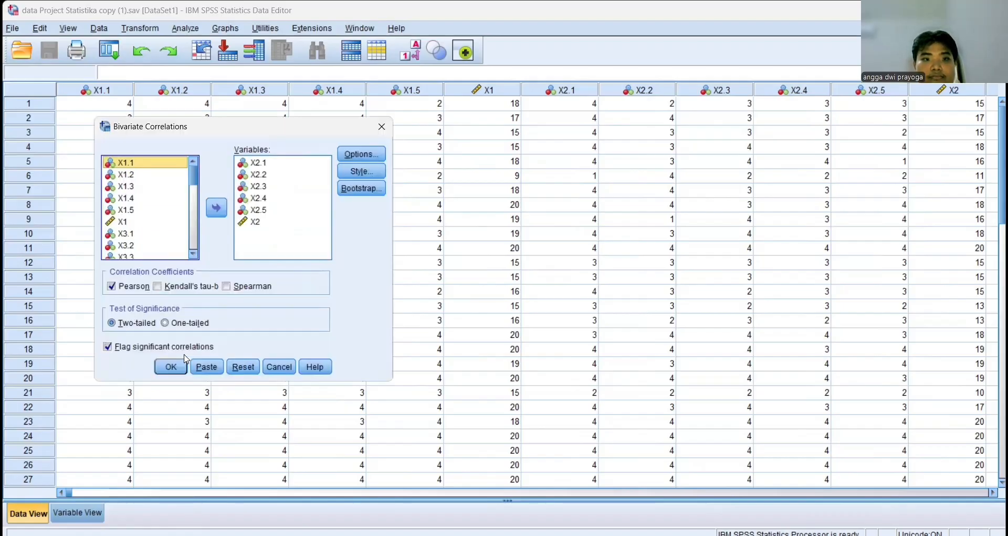
Step: Replace the X2 variables with X3.1 to X3.5 and the total X3, and run the bivariate correlation
key(ctrl+a)
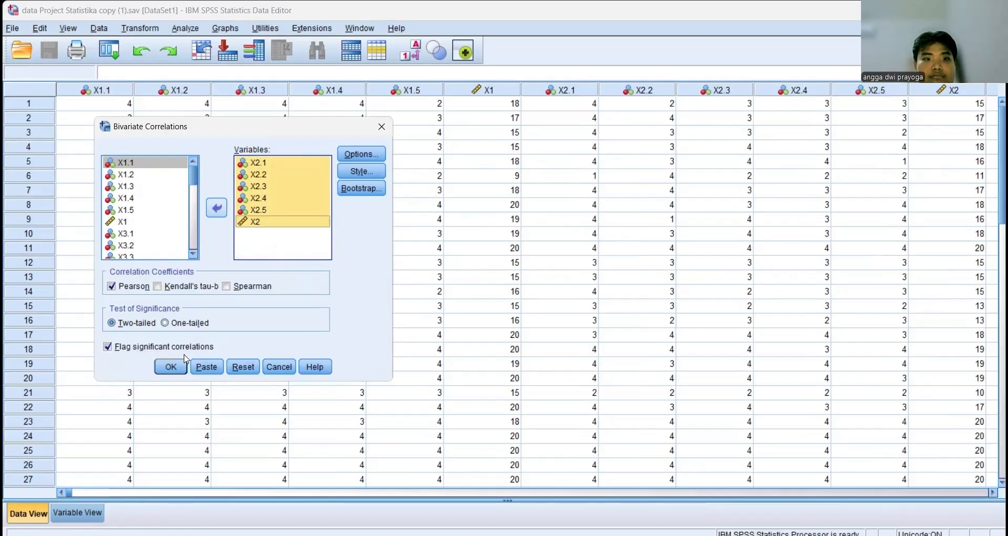
click(216, 207)
drag(194, 175, 194, 206)
click(193, 161)
click(193, 161)
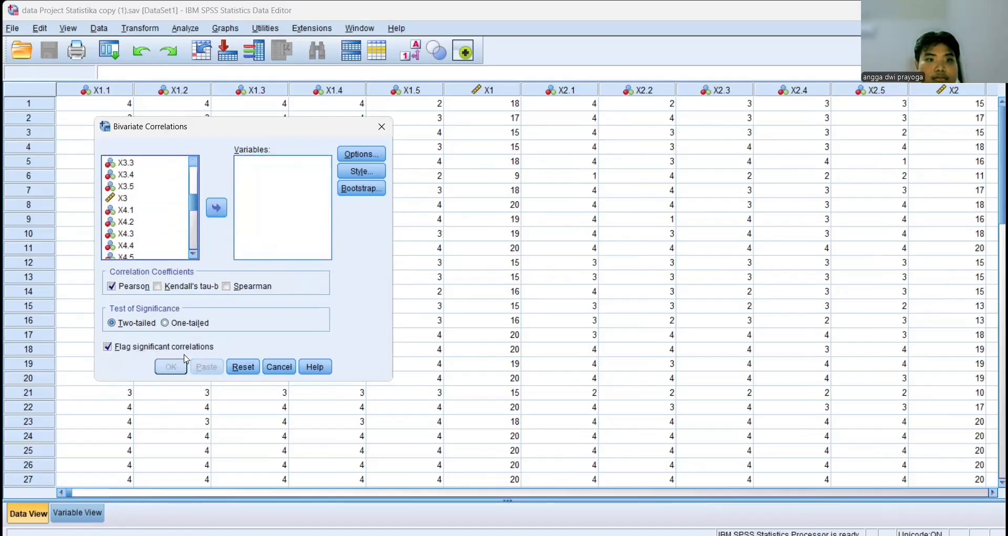
click(193, 161)
click(193, 161)
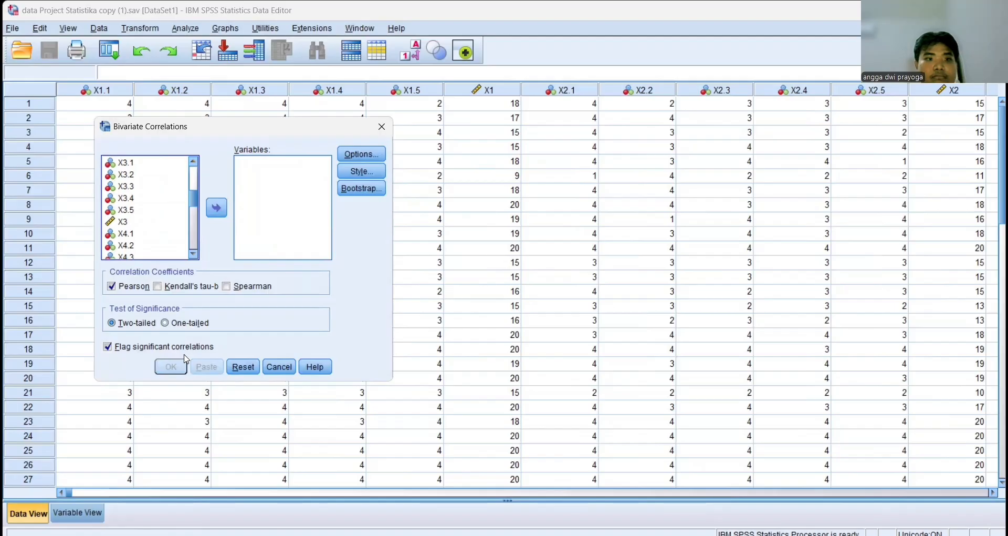
click(126, 162)
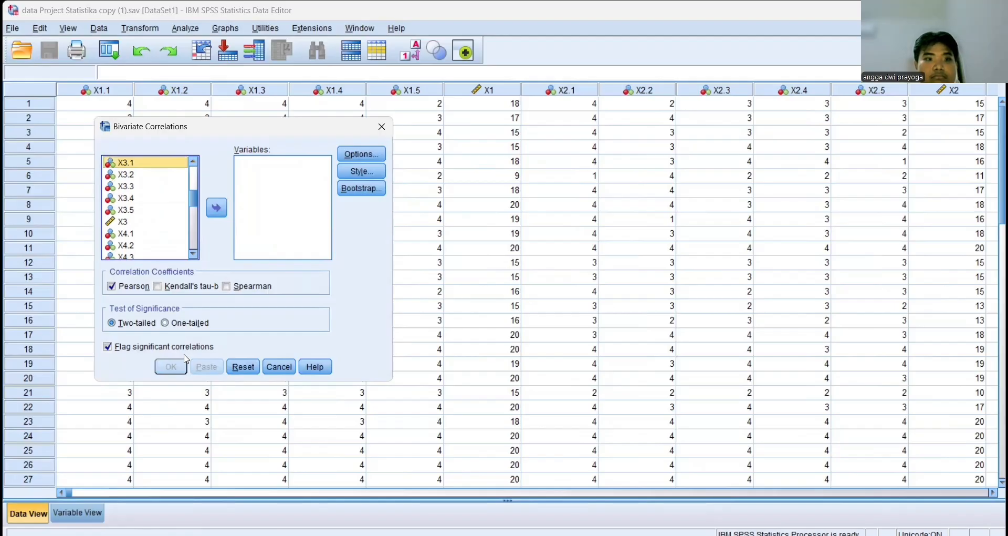
shift+click(126, 209)
shift+click(123, 221)
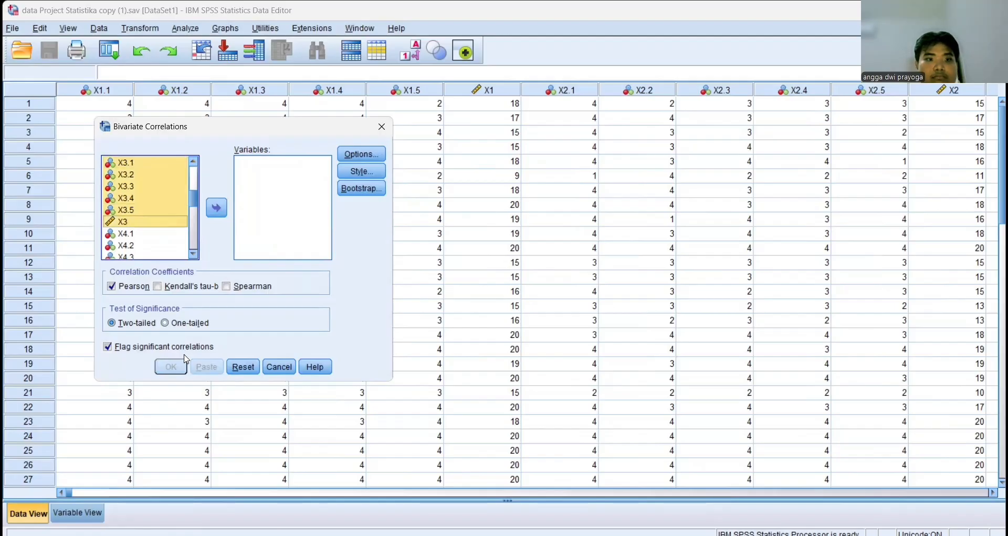
click(216, 207)
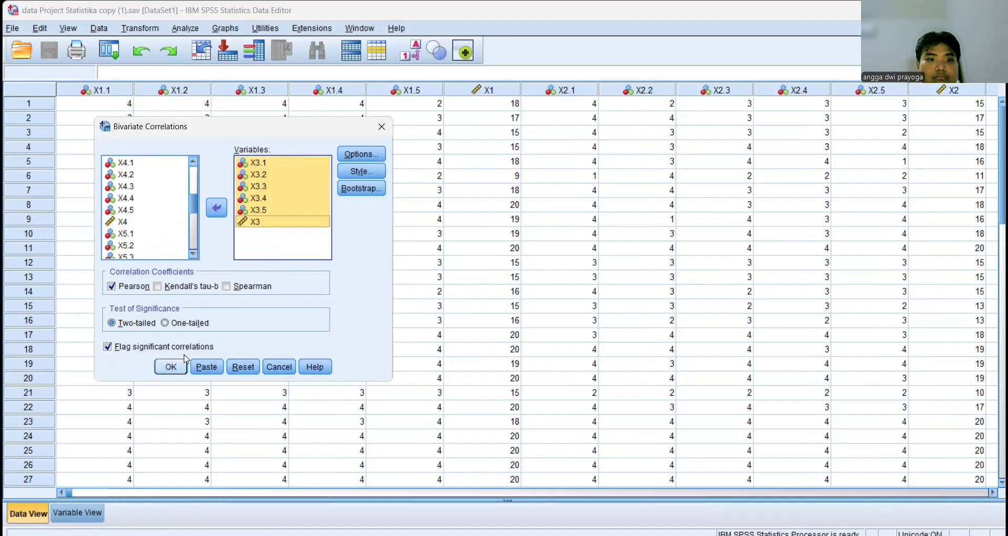
click(184, 356)
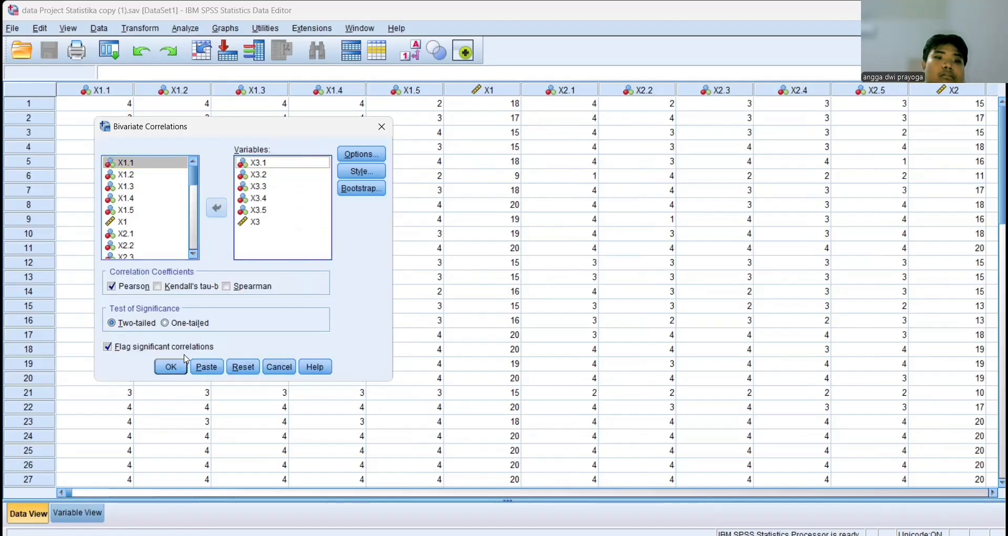
Step: Replace the X3 variables with X4.1 to X4.5 and the total X4, and run the bivariate correlation
key(ctrl+a)
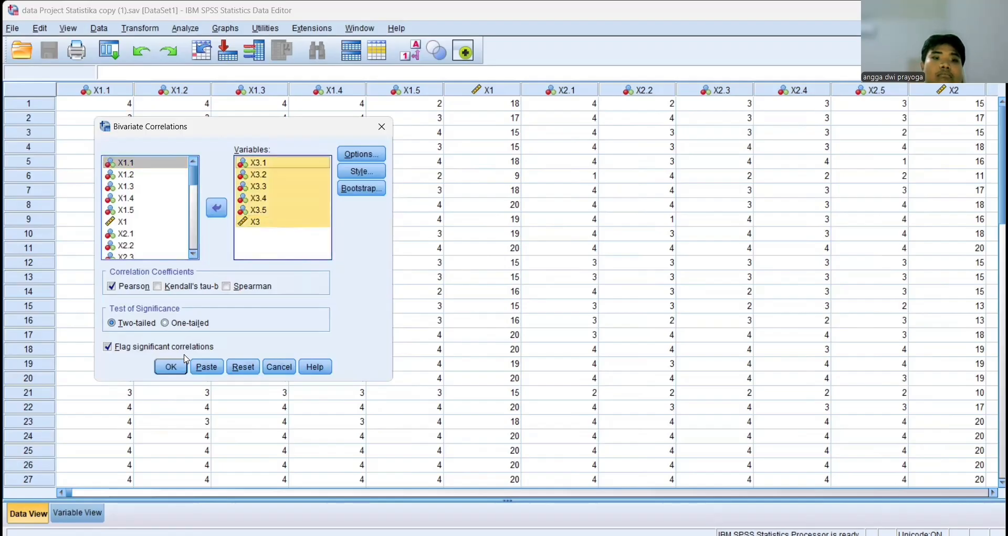
key(shift+Tab)
key(space)
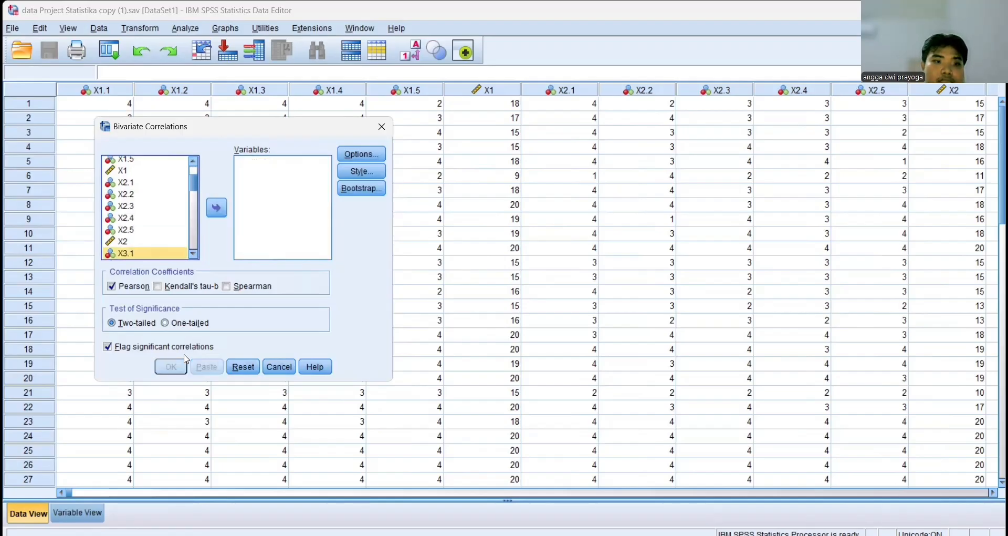
scroll(146, 207, down, 5)
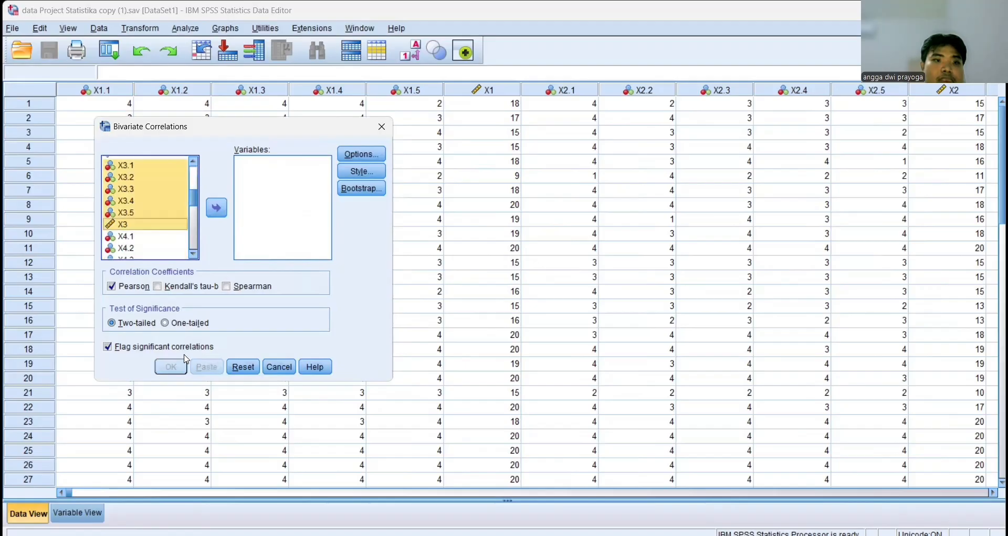
scroll(146, 207, up, 1)
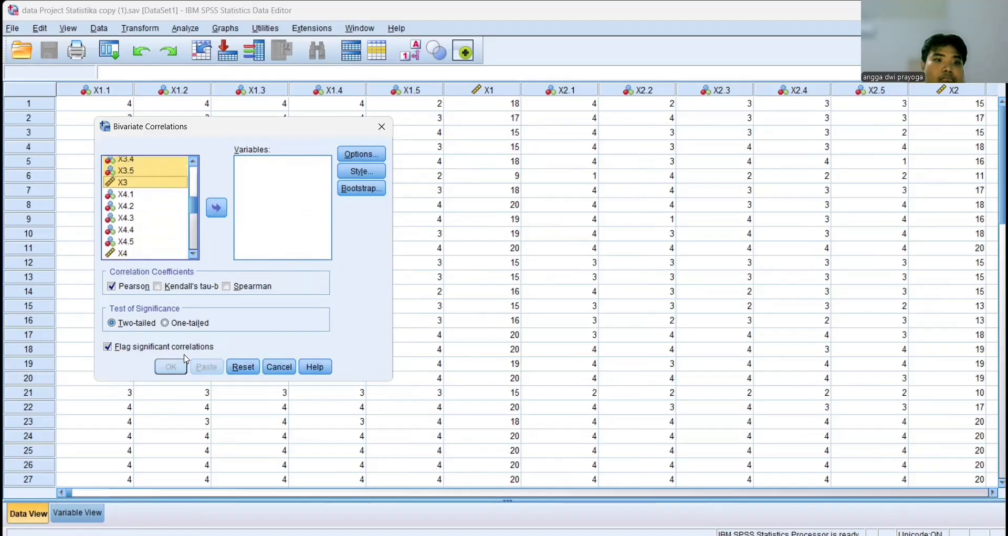
key(Down)
shift+click(122, 253)
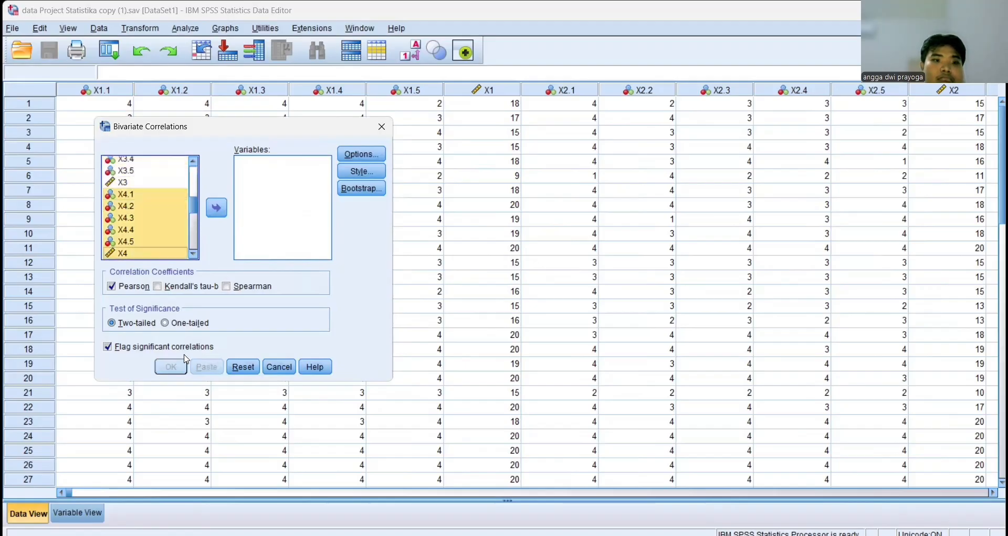
click(216, 207)
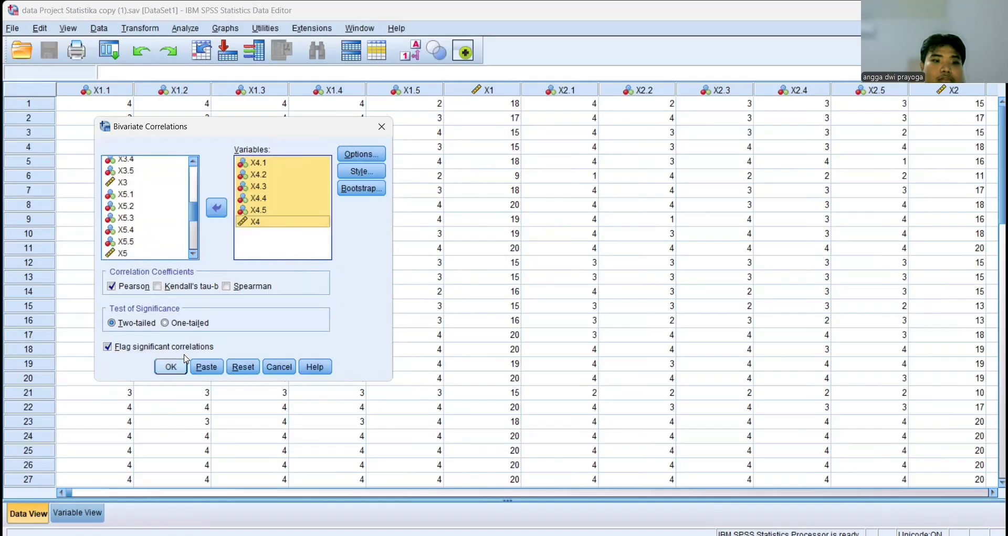
click(185, 363)
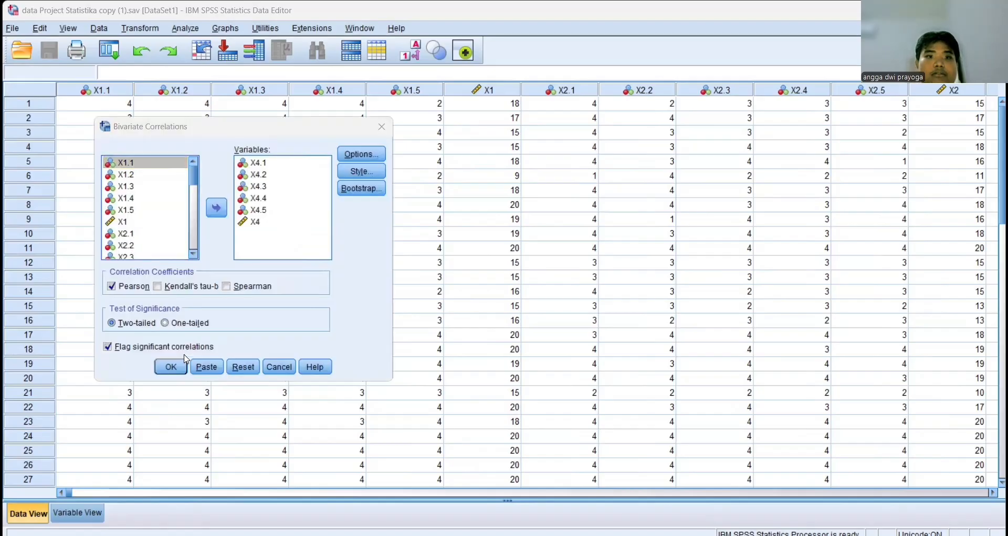
Step: Replace the X4 variables in the correlation with X5.1 to X5.5 and the total X5
key(Tab)
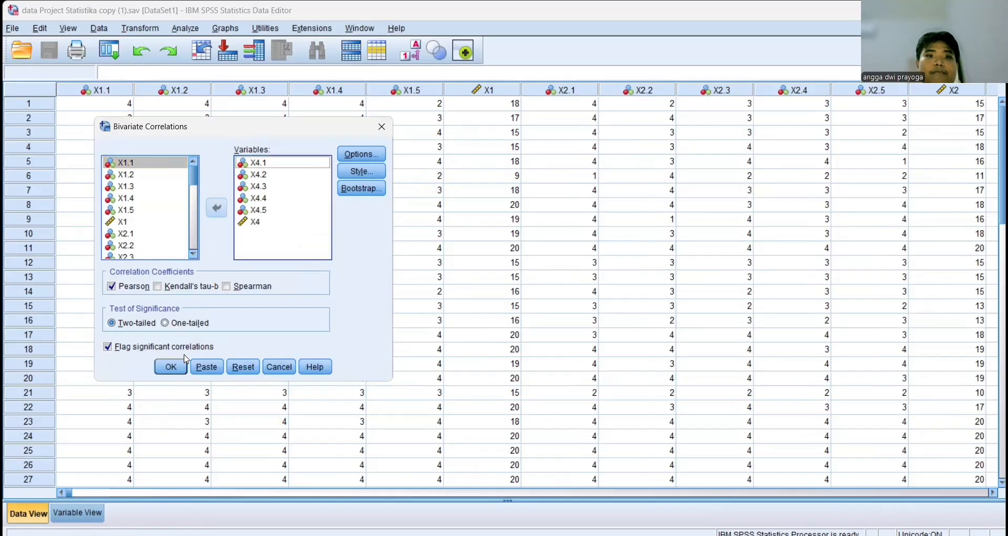
key(ctrl+a)
key(Delete)
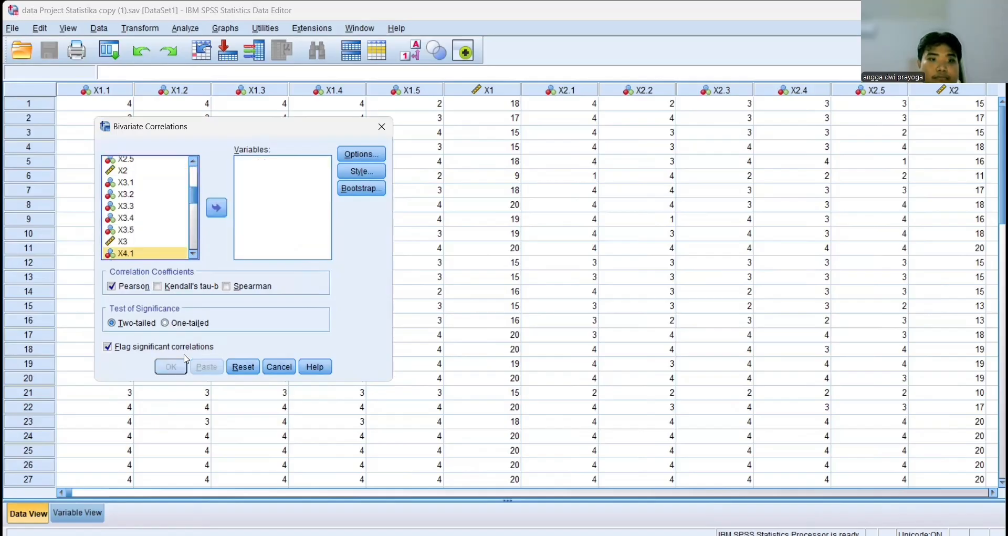
scroll(185, 356, down, 6)
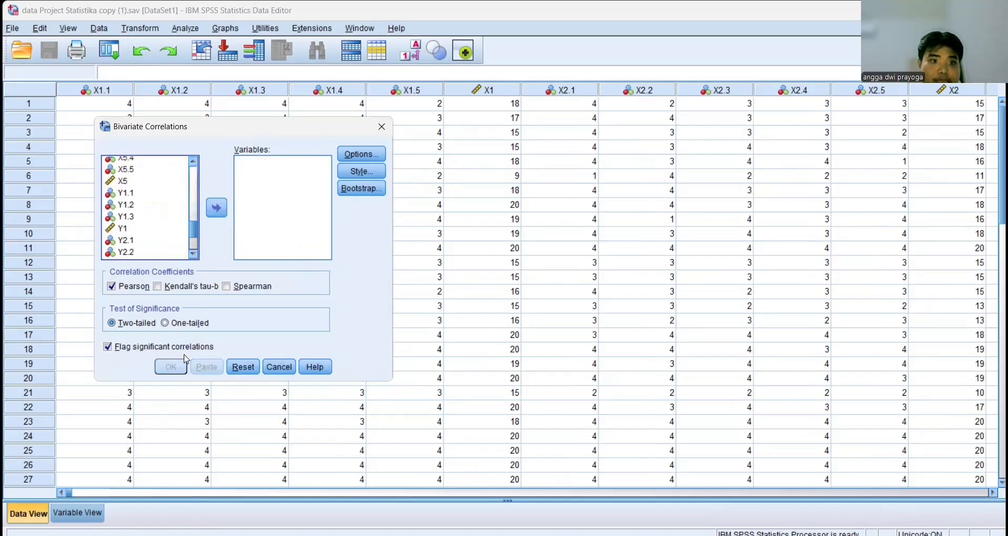
scroll(184, 356, up, 2)
scroll(184, 359, down, 2)
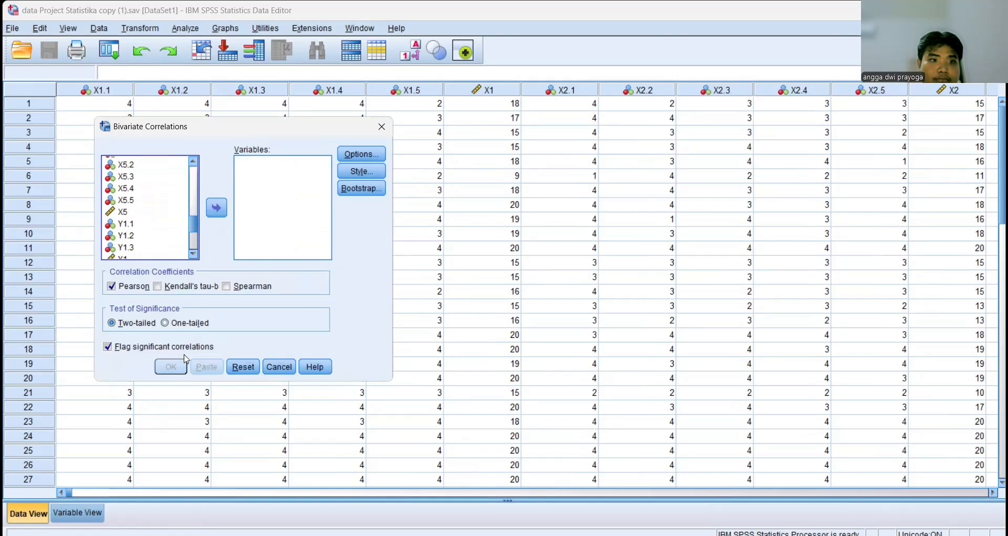
click(145, 211)
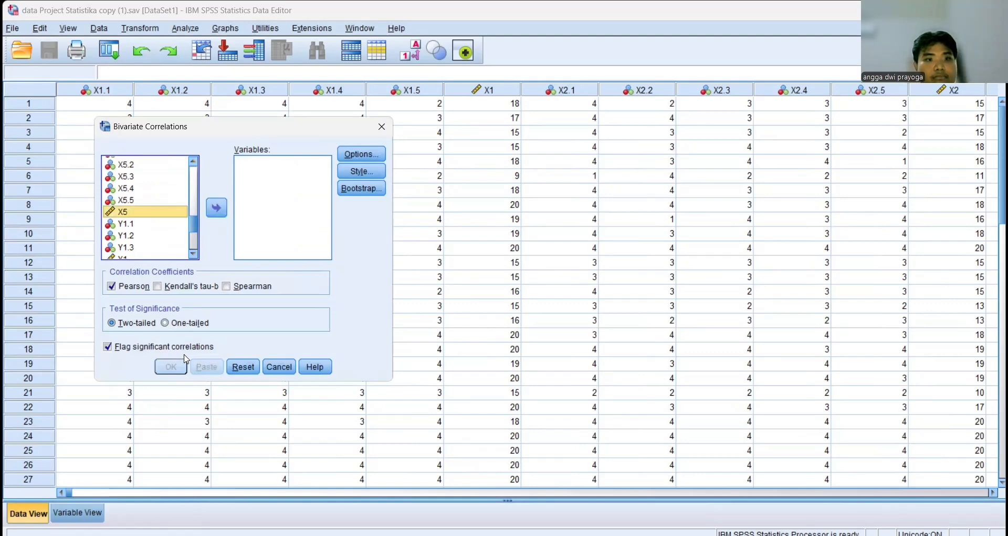
scroll(145, 208, up, 3)
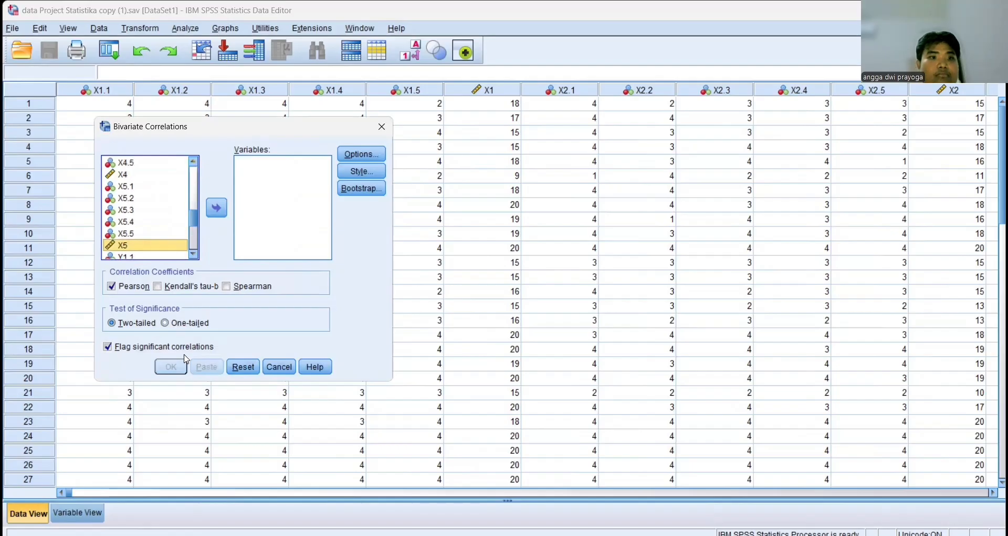
shift+click(126, 186)
click(217, 208)
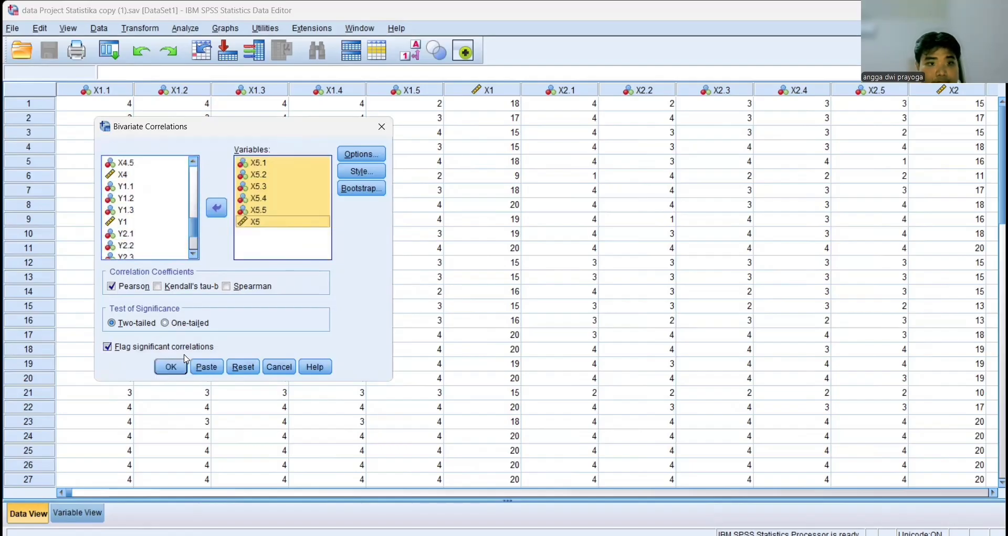
Step: Run the X5 bivariate correlation and review the output's correlation tables for X1 through X5
click(184, 361)
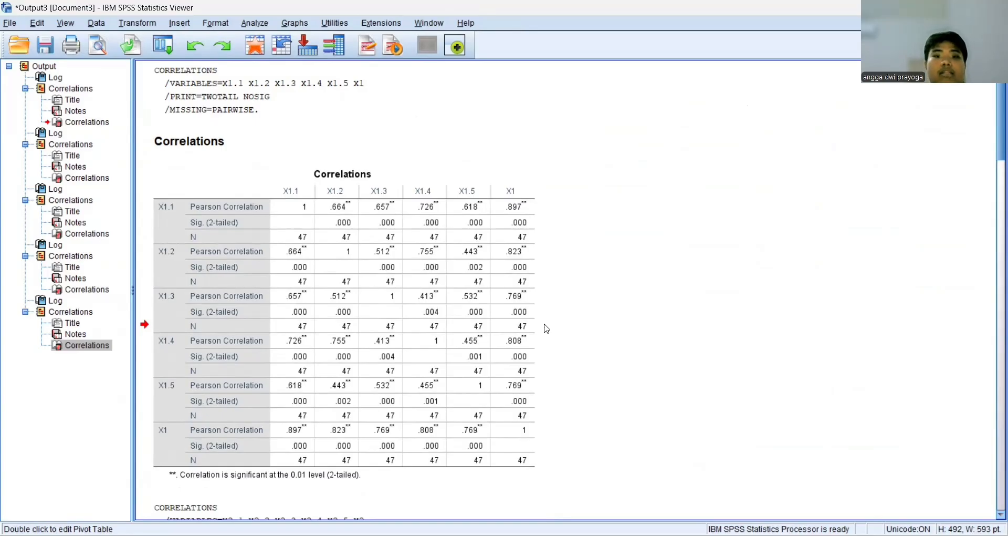
click(535, 309)
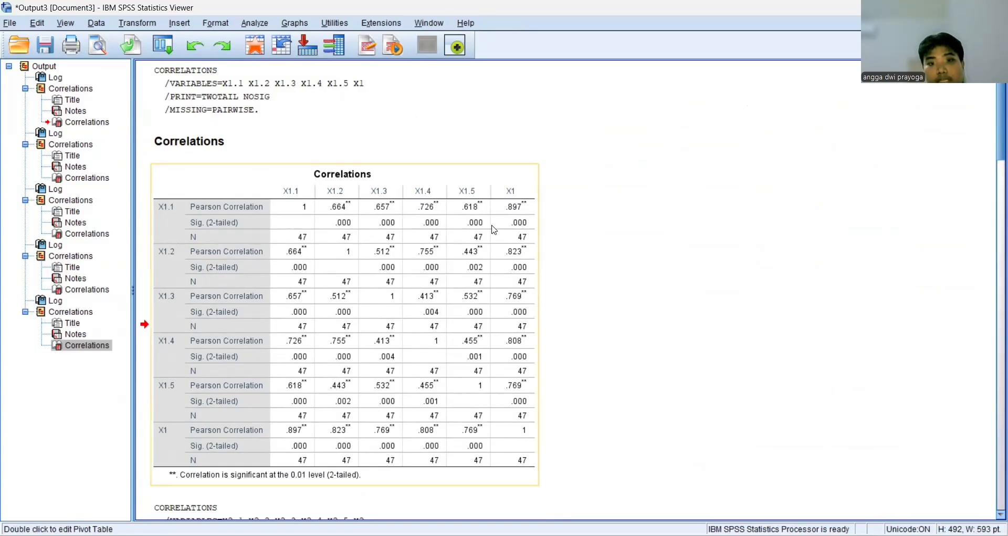
scroll(486, 234, down, 10)
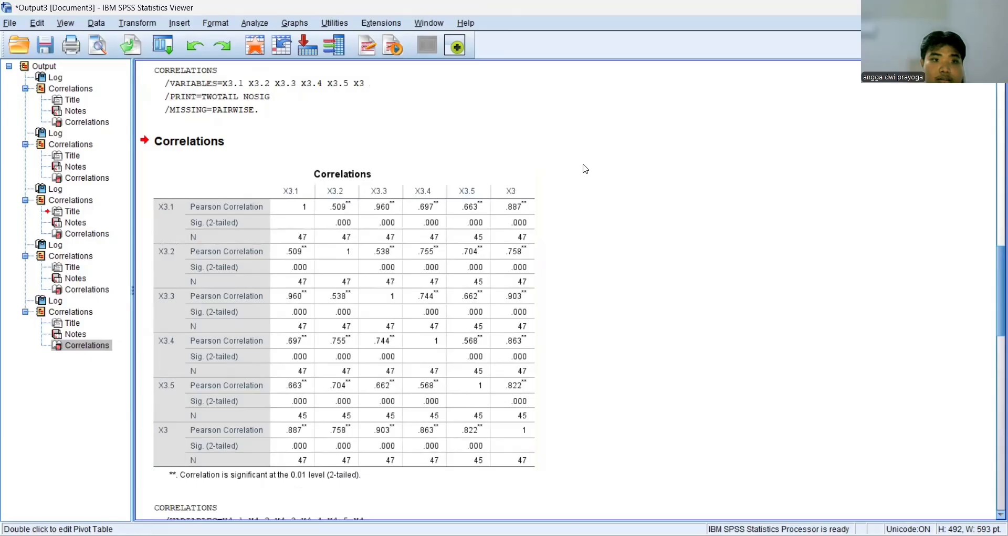
scroll(585, 169, down, 5)
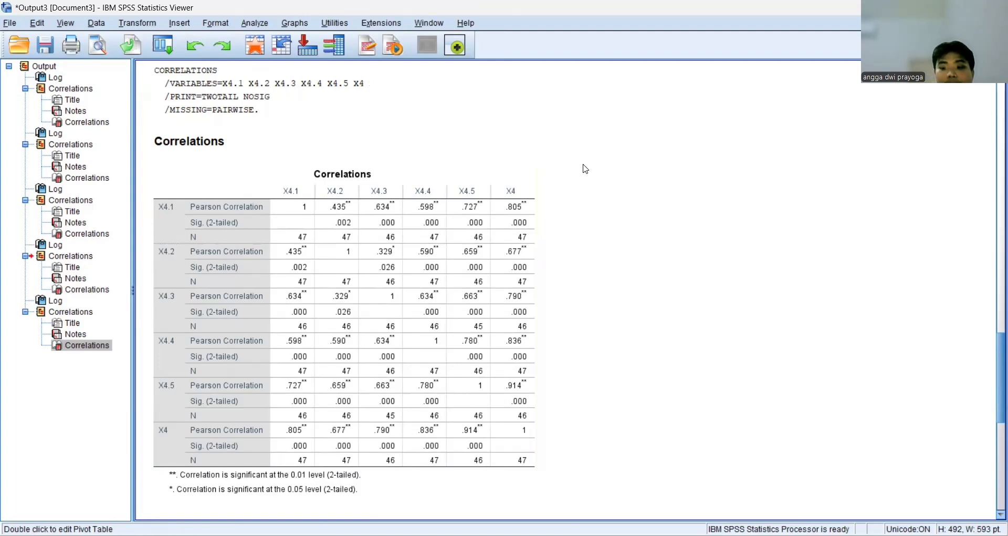
scroll(585, 168, down, 5)
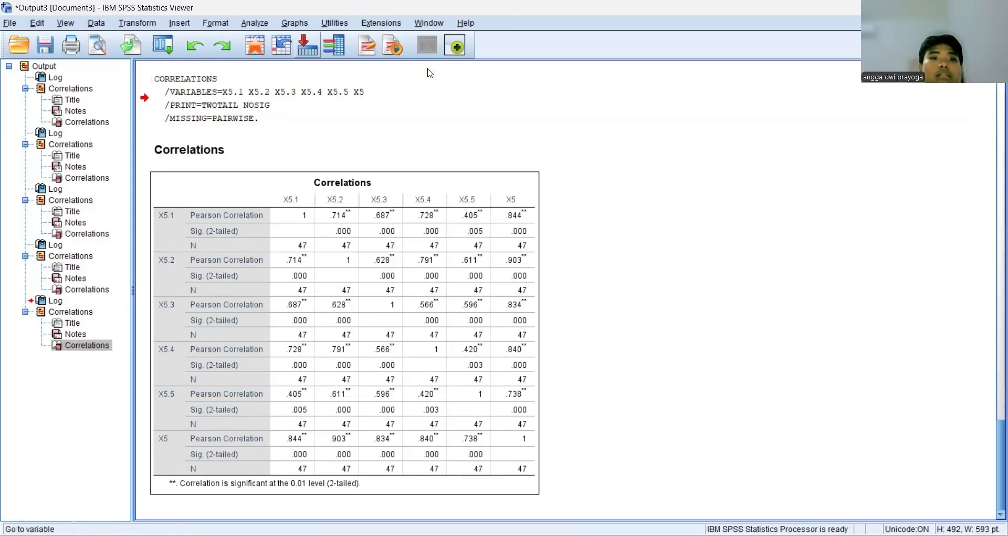
Step: Start a Reliability Analysis and add X1.1 to X1.5 as its items
click(255, 22)
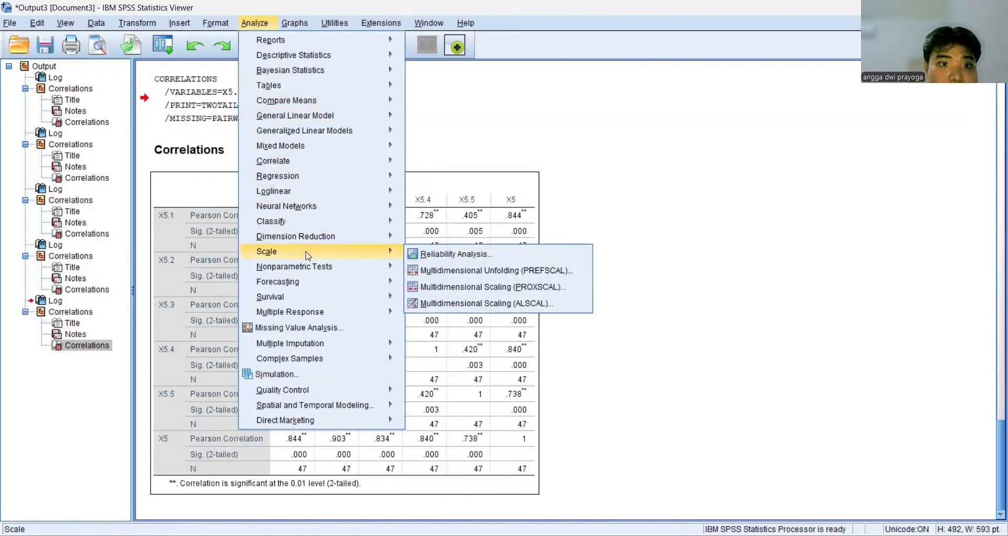
mouse_move(359, 257)
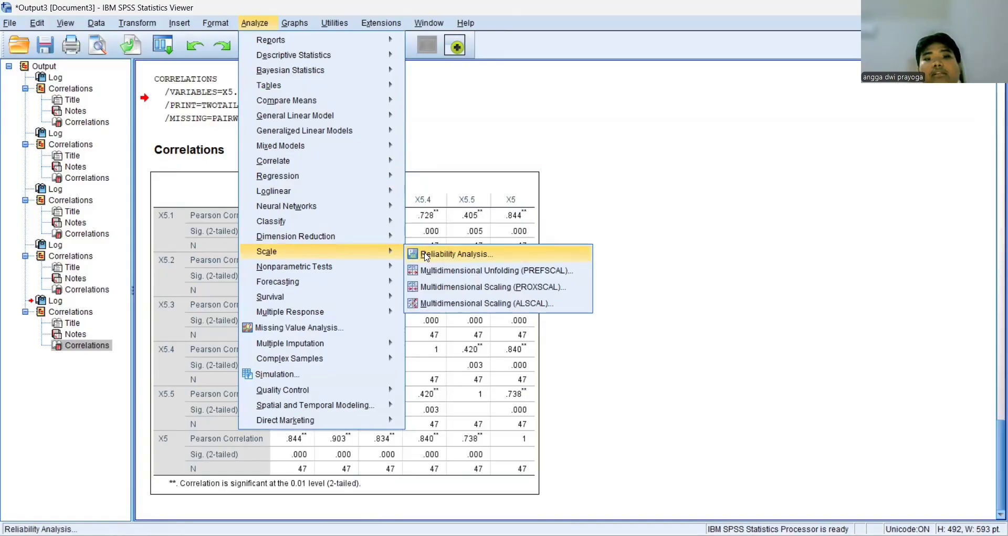
click(426, 256)
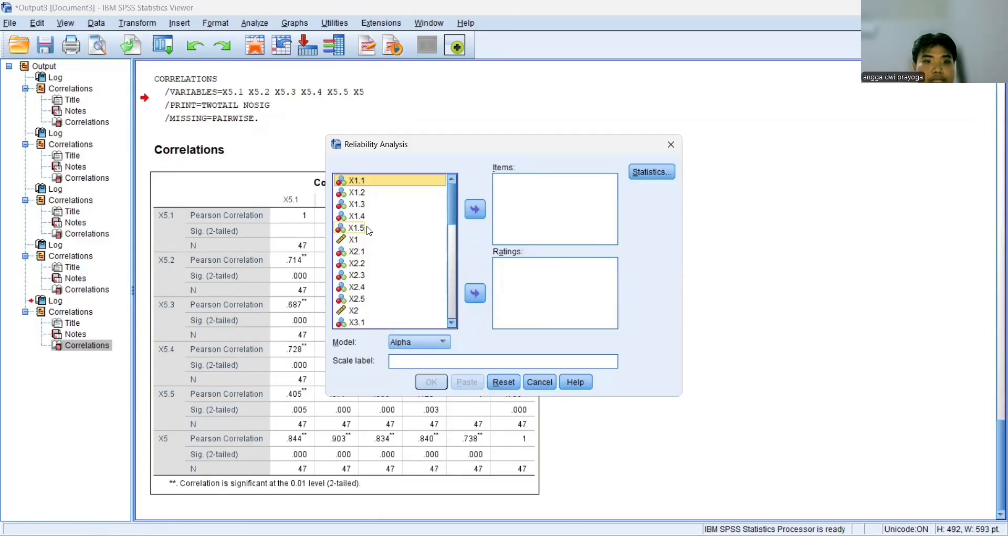
shift+click(369, 231)
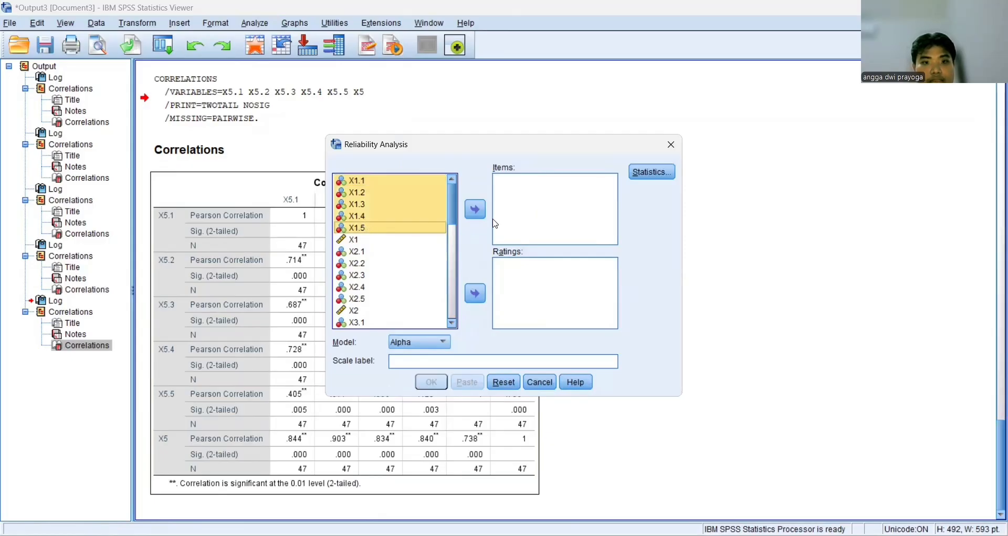
click(476, 210)
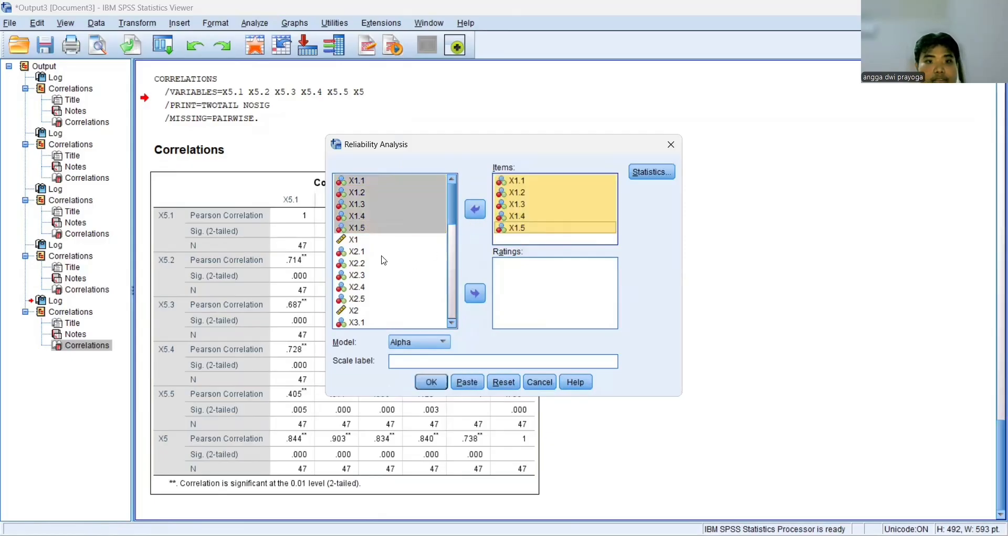
Step: Add X2.1 to X2.5 to the reliability items, leaving the total X1 out of the item list
shift+click(374, 251)
shift+click(367, 299)
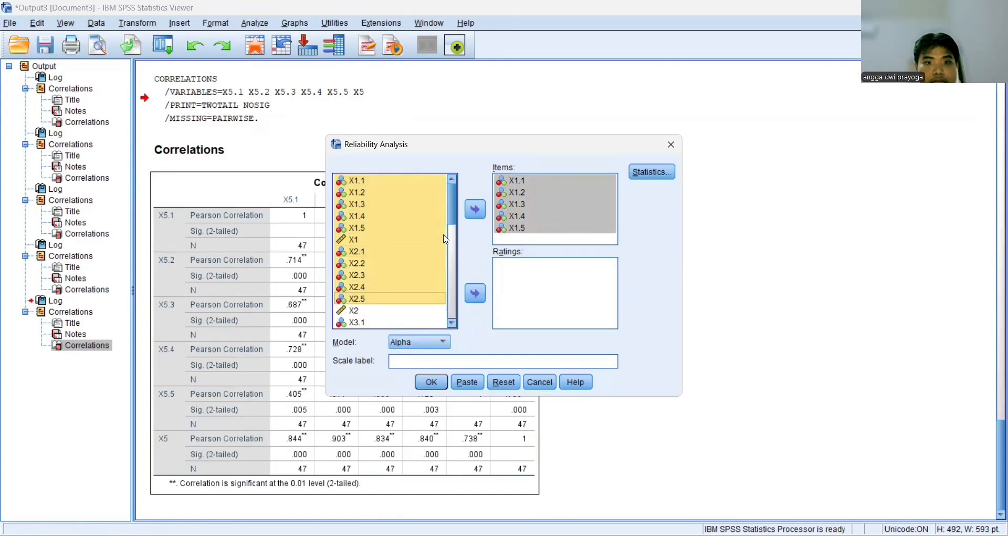
click(477, 216)
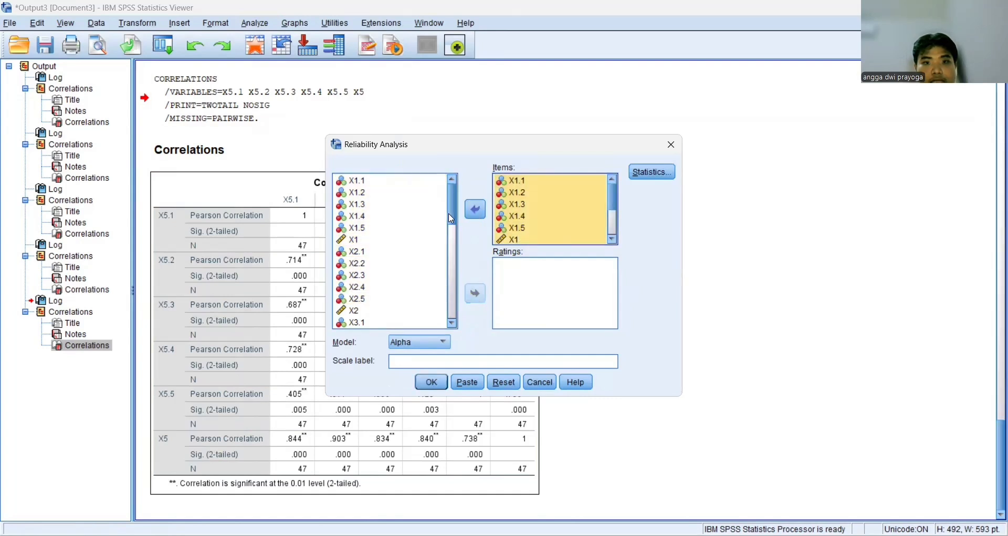
click(512, 239)
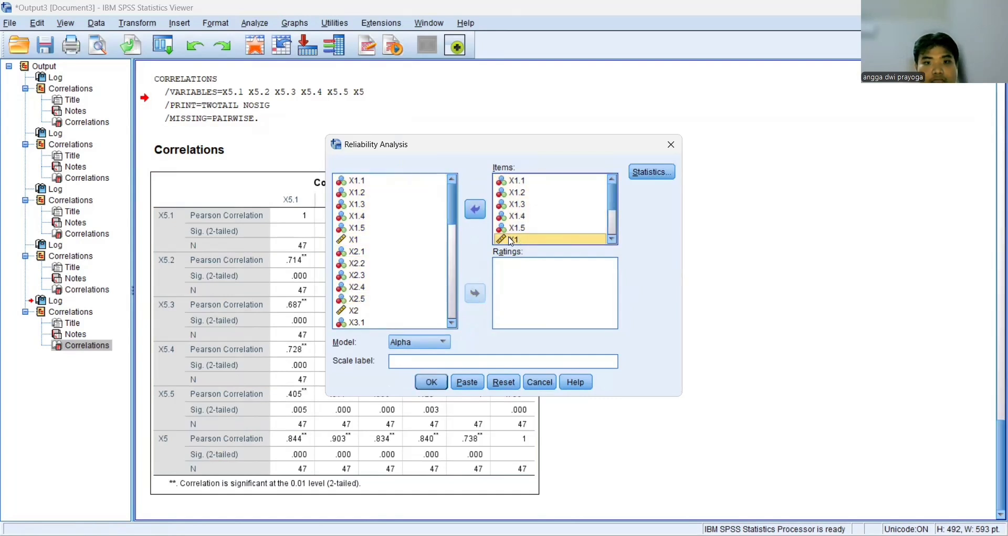
click(475, 210)
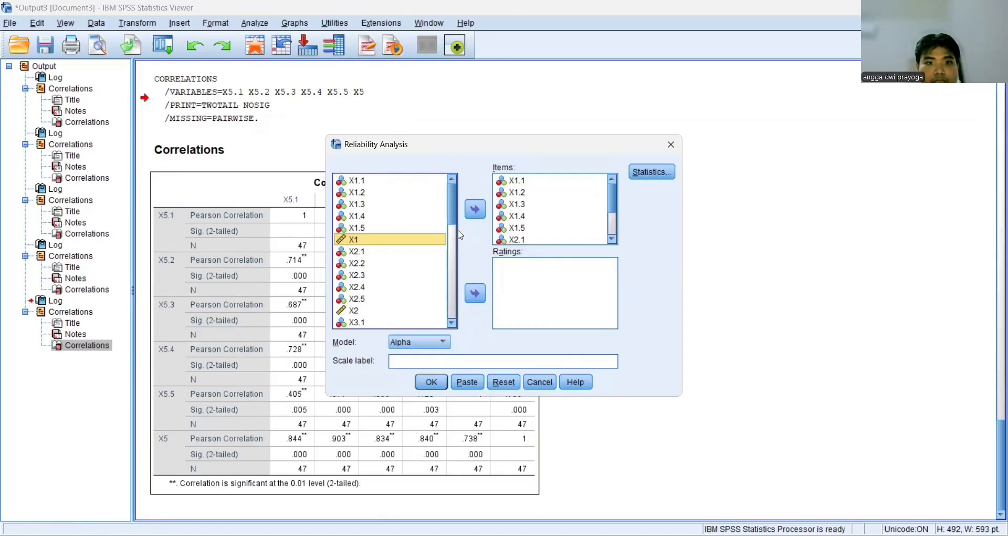
Step: Select X3.1 to X3.5 among the variables available for the reliability analysis
drag(455, 203, 453, 245)
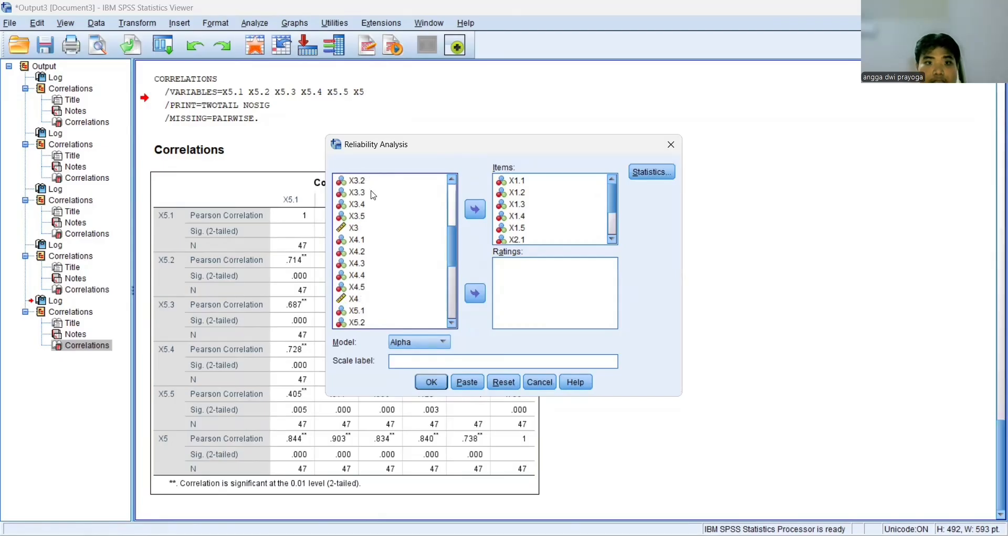
click(373, 195)
click(445, 185)
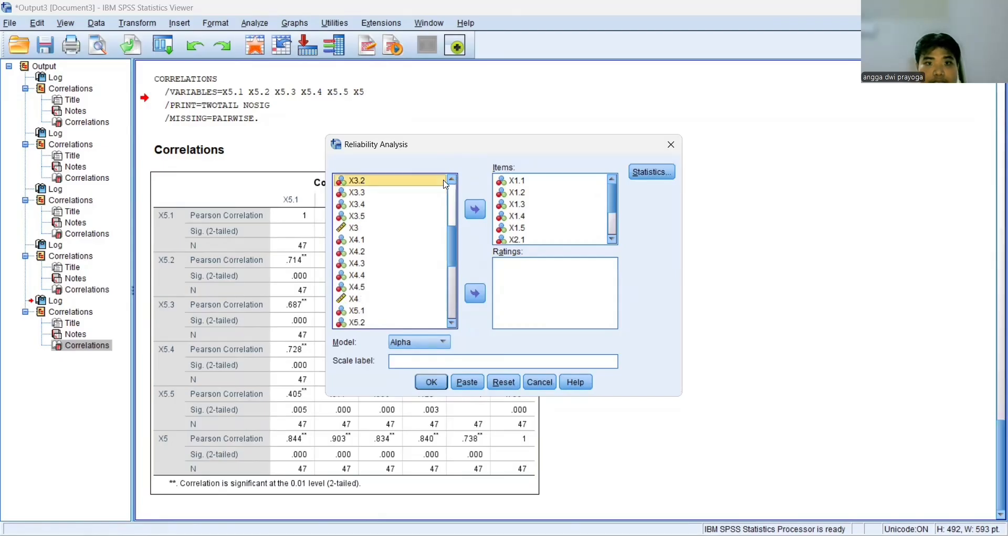
click(453, 179)
click(452, 179)
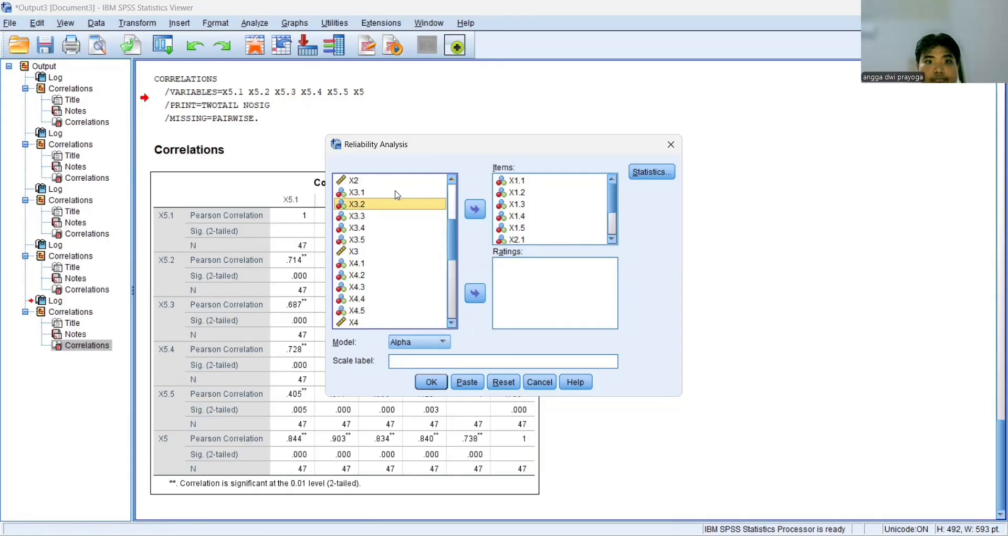
click(398, 193)
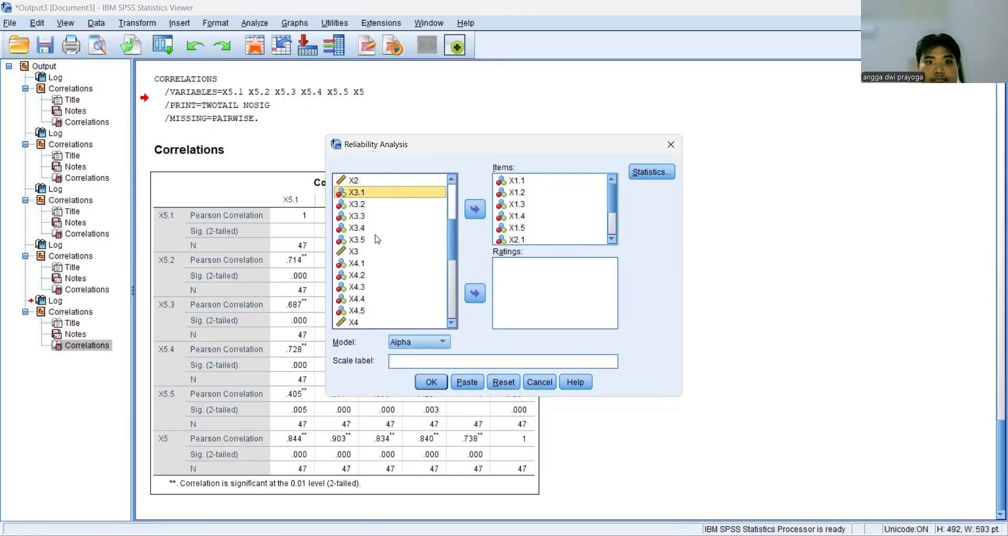
shift+click(378, 239)
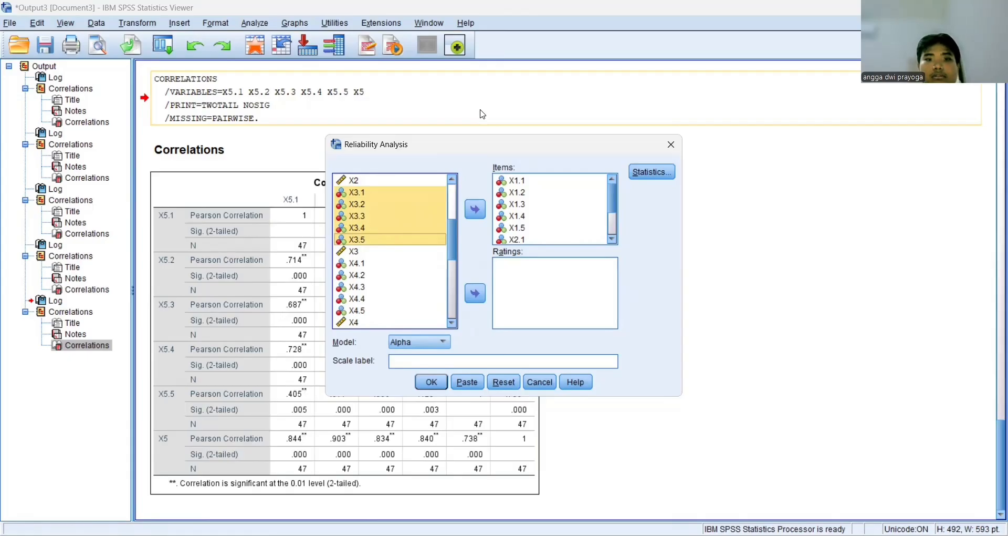
Step: Reopen Reliability Analysis from the Data Editor and add X4.1 to X4.5 to its items
key(alt+Tab)
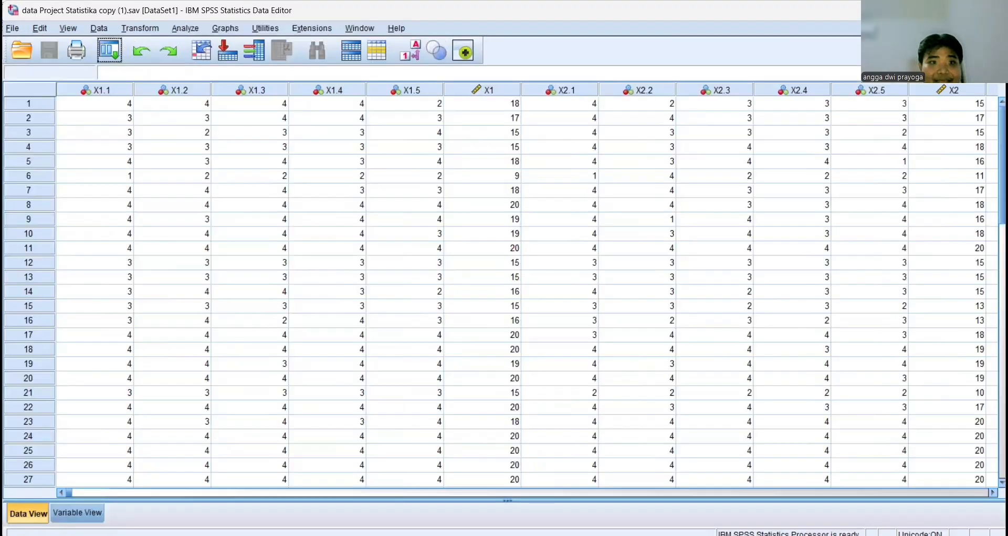
click(185, 28)
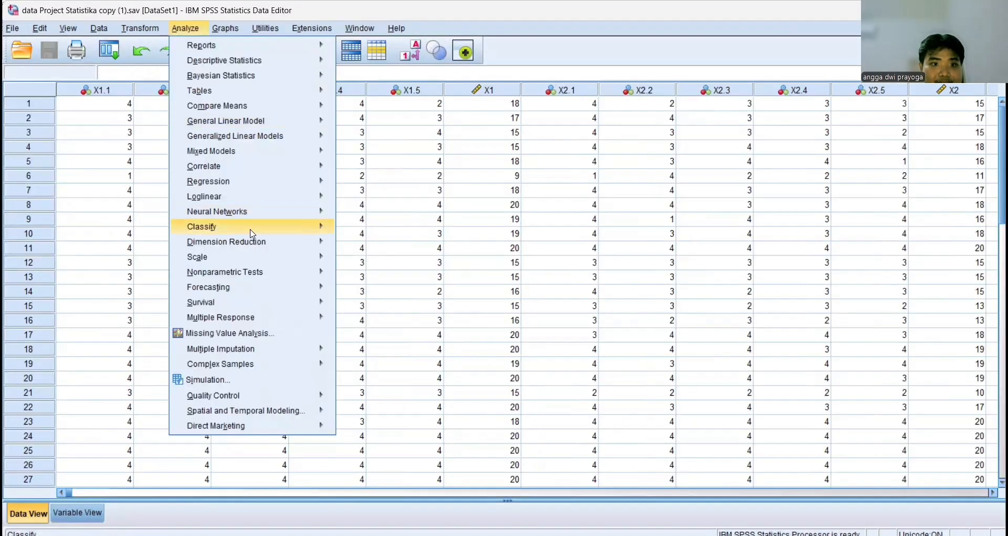
mouse_move(241, 265)
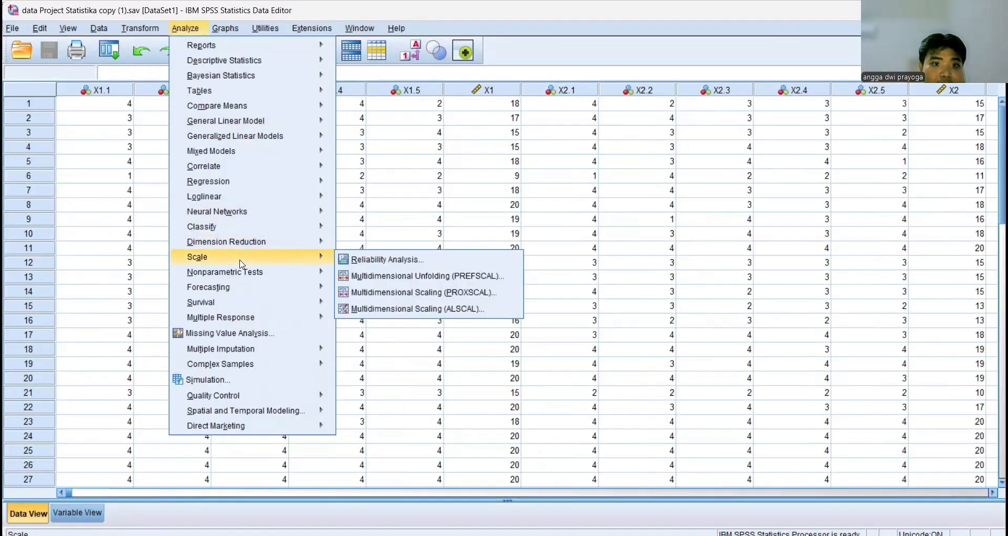
click(388, 258)
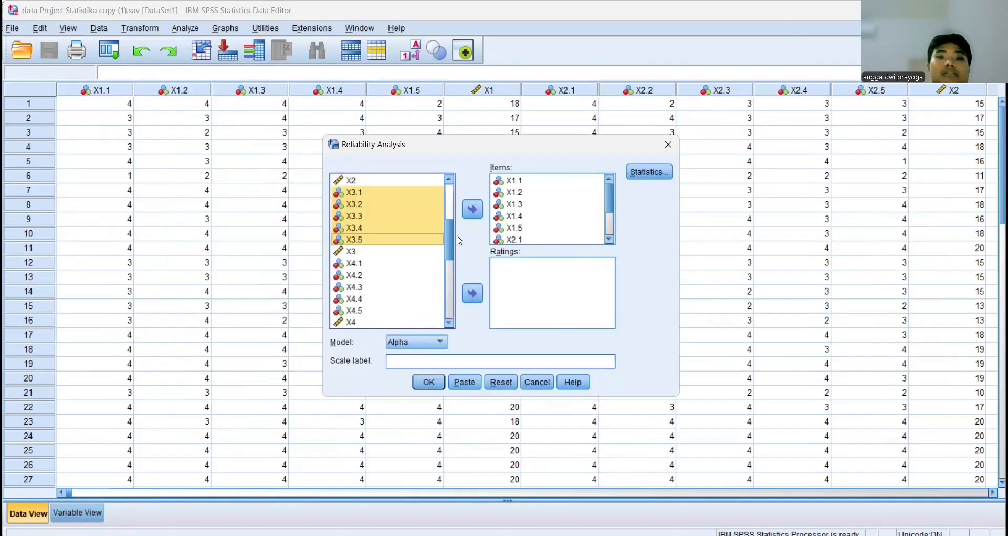
drag(452, 237, 452, 243)
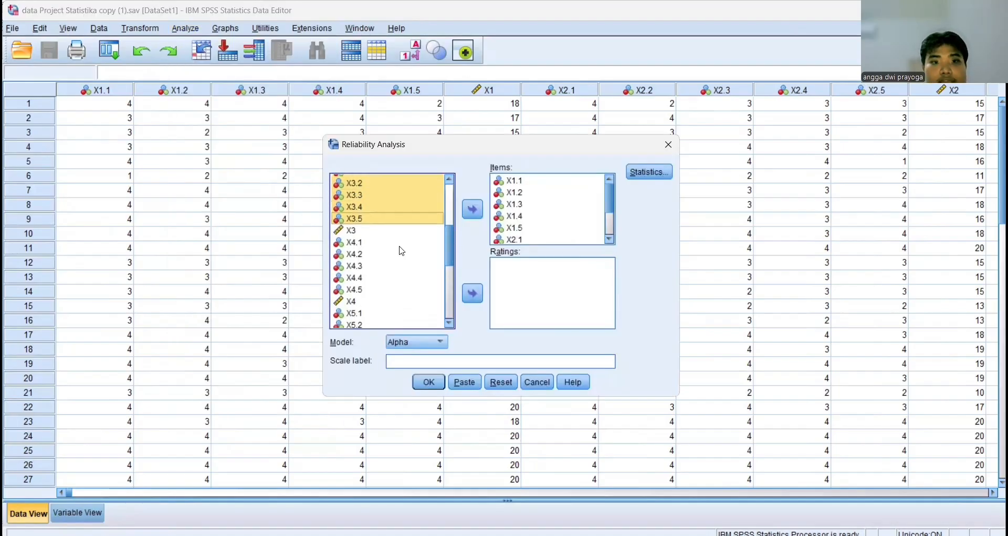
click(393, 243)
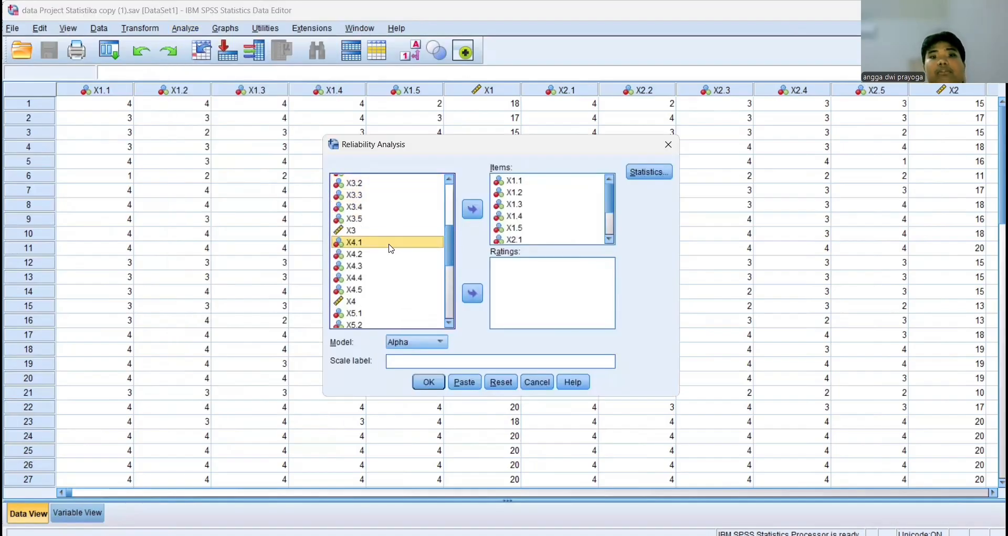
shift+click(378, 292)
click(473, 209)
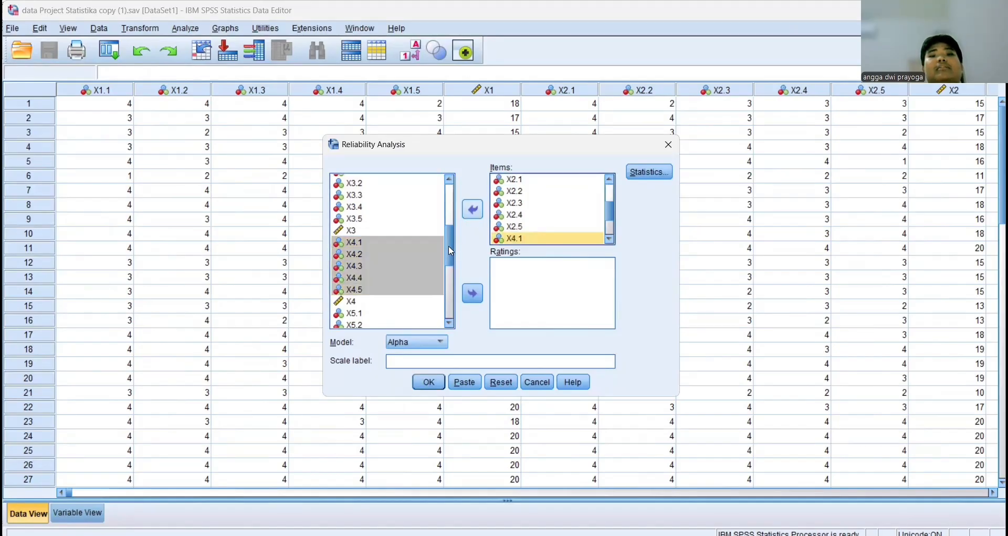
Step: Add X5.1 to X5.5 to the reliability items and run the analysis with the Alpha model
mouse_move(449, 255)
mouse_down()
mouse_move(448, 284)
mouse_move(448, 274)
mouse_up()
click(382, 252)
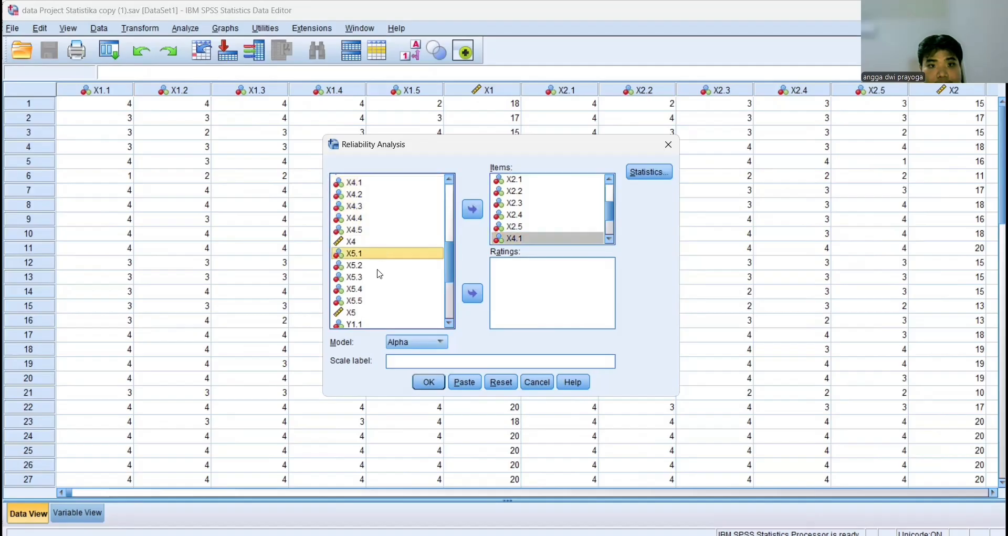
shift+click(366, 300)
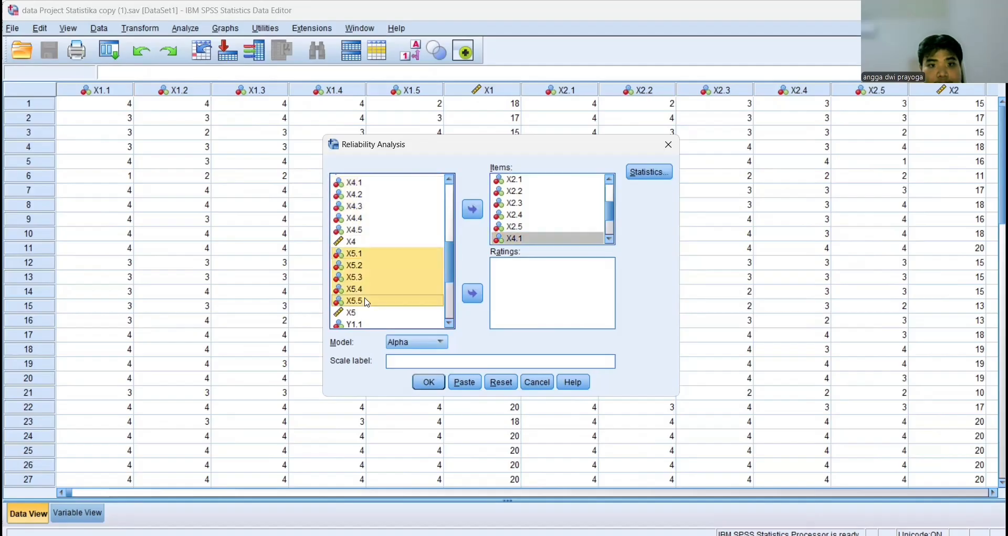
click(475, 211)
click(439, 387)
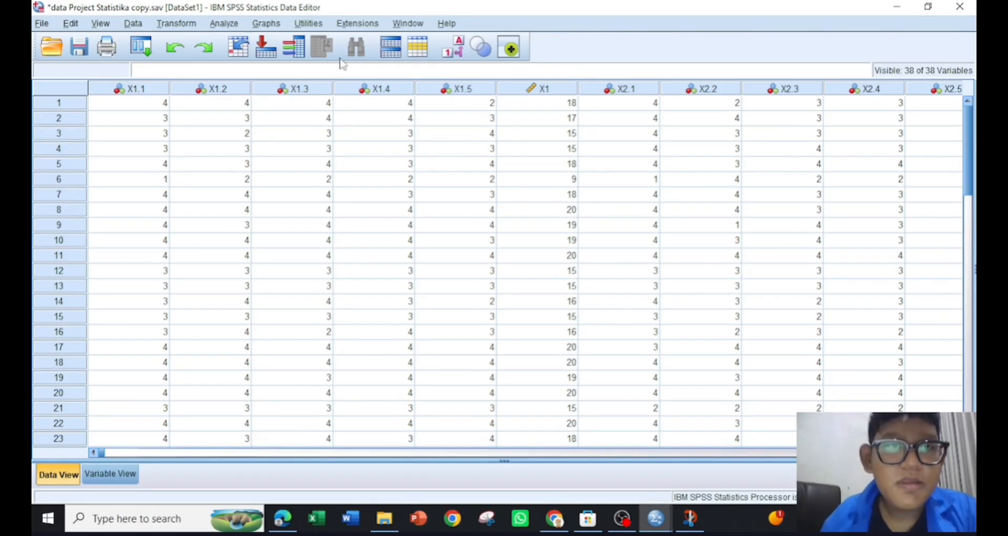
Step: Open a Linear Regression analysis and set the total Y1 as the dependent variable
click(224, 23)
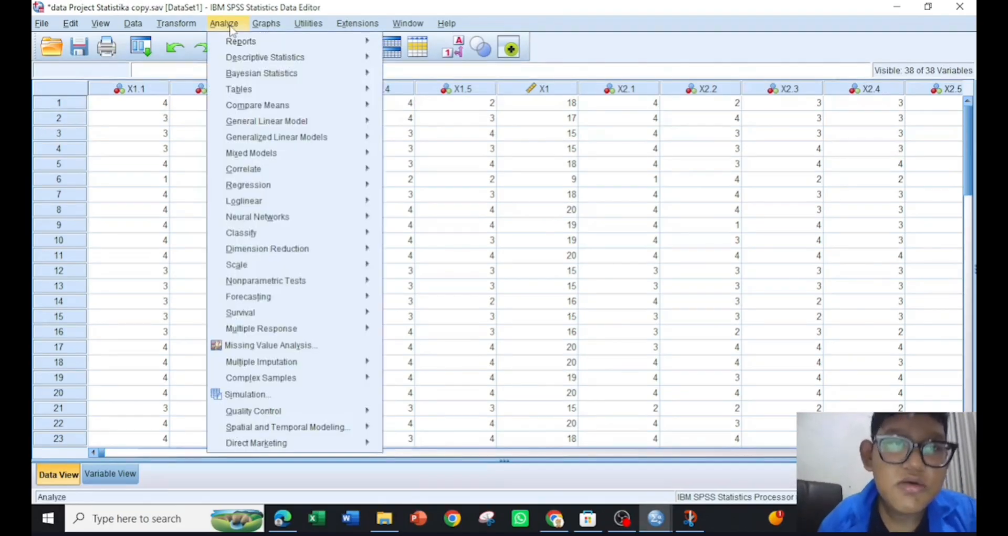
mouse_move(224, 23)
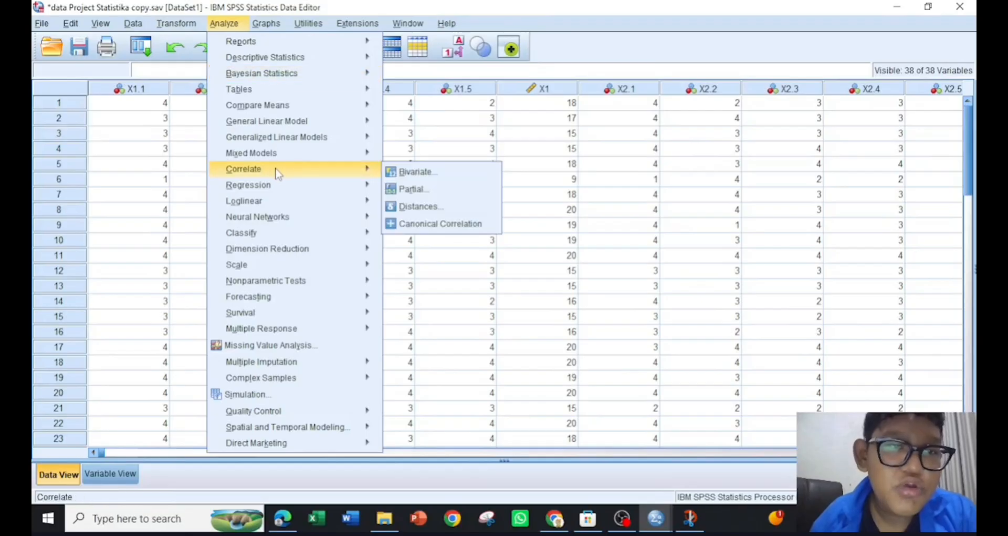
mouse_move(338, 184)
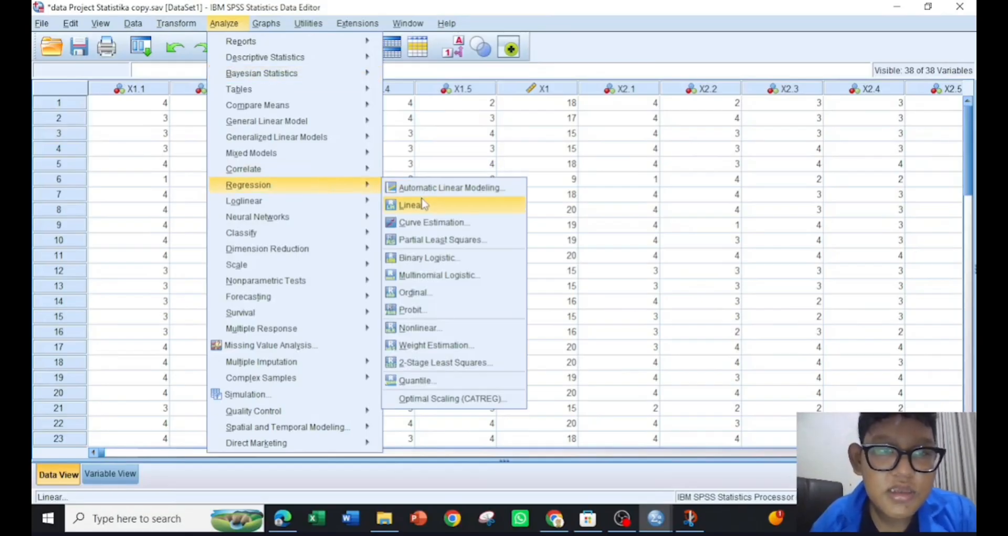
click(417, 204)
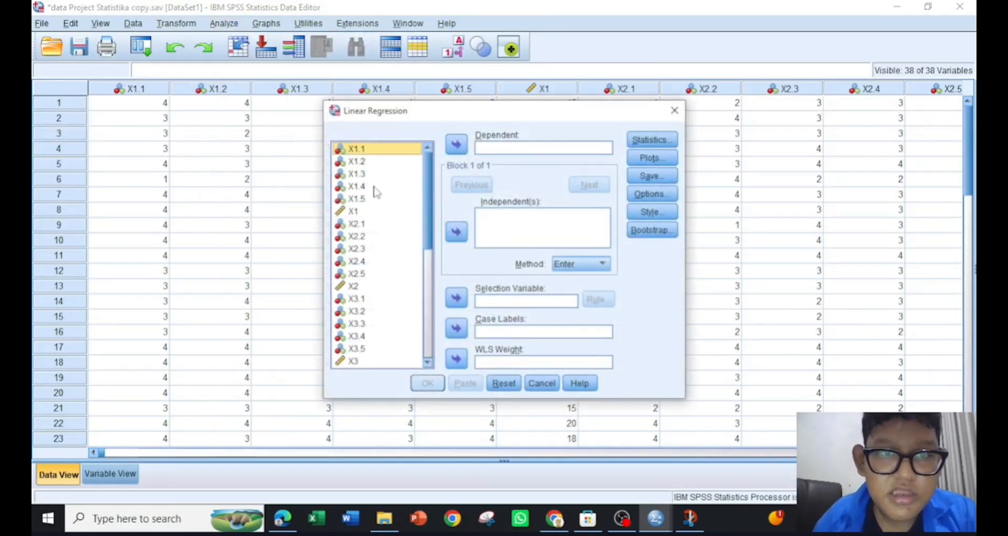
scroll(389, 222, down, 7)
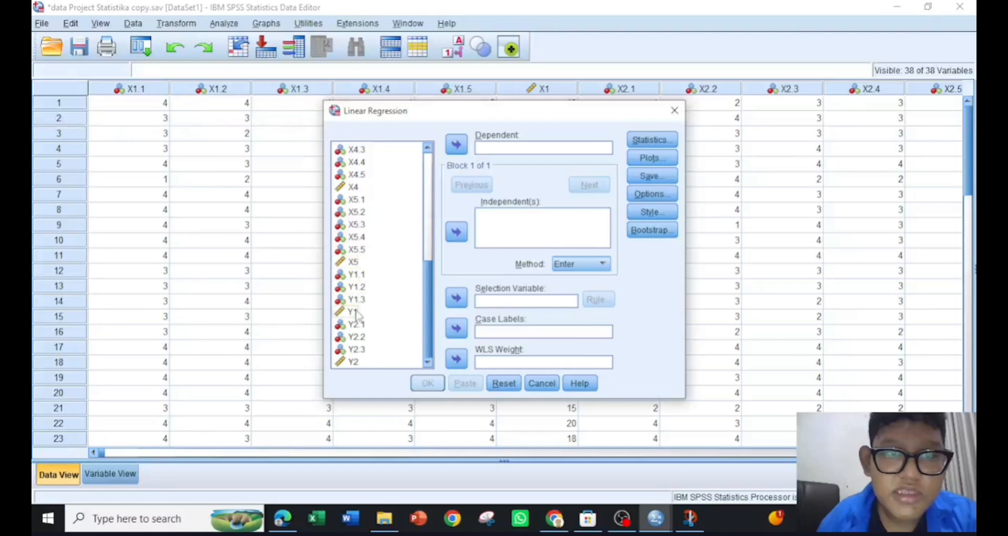
click(353, 312)
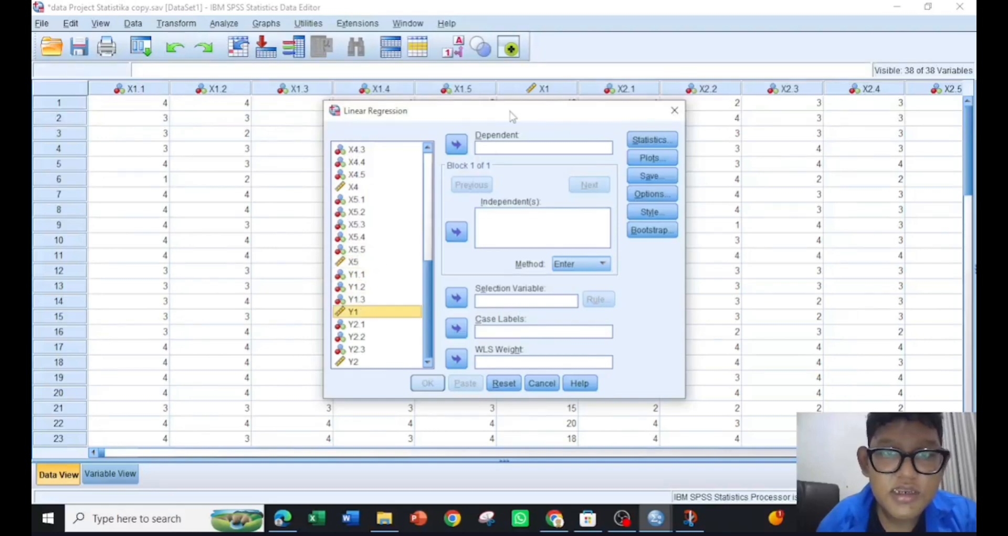
click(456, 145)
Step: Add the totals X1 and X2 as independent variables of the regression
scroll(376, 260, up, 5)
scroll(374, 260, up, 1)
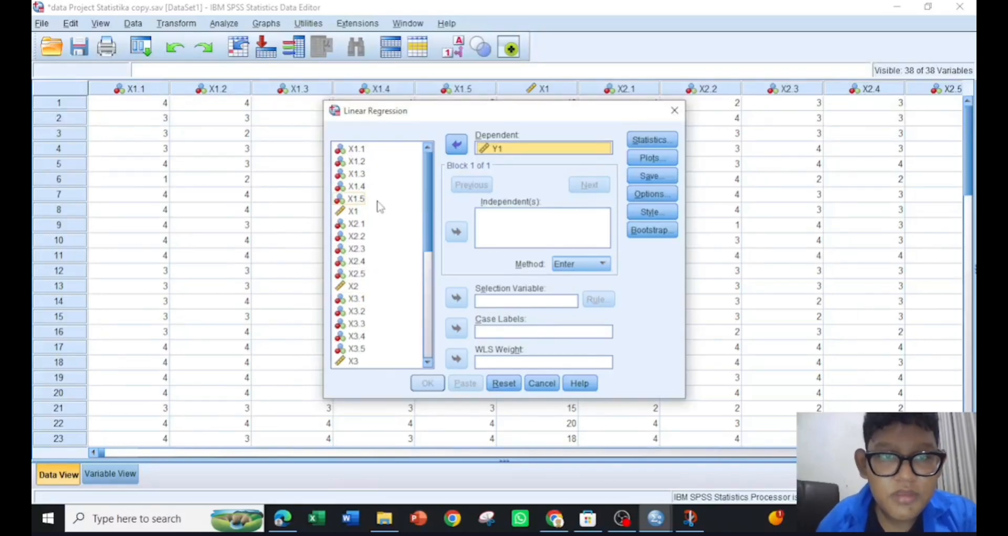
drag(376, 210, 456, 231)
click(456, 232)
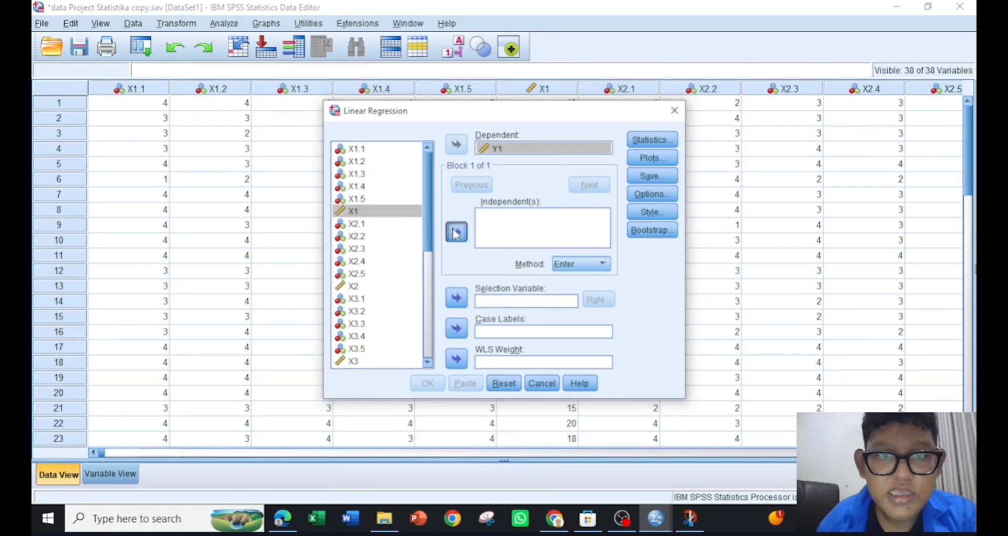
click(355, 286)
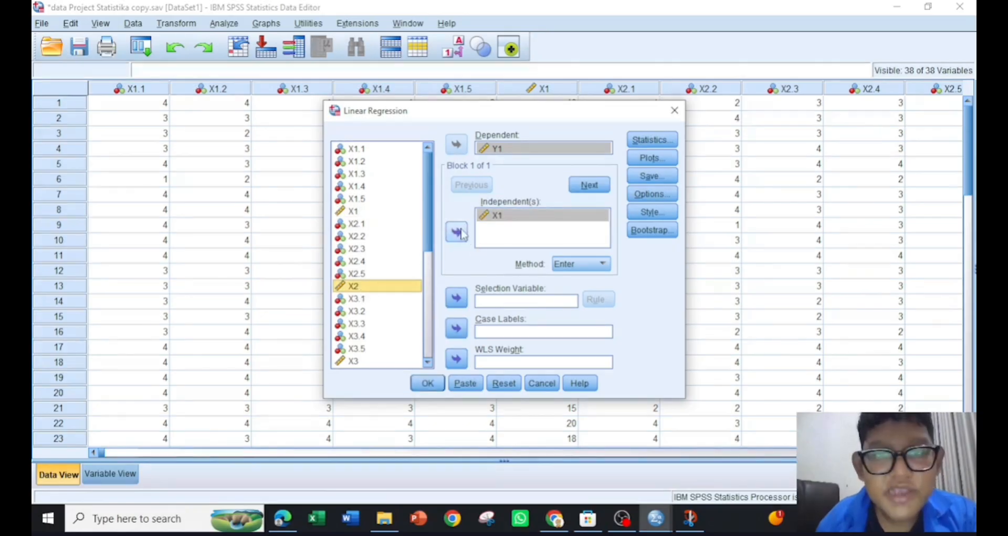
click(456, 232)
Step: Add the totals X3, X4 and X5 to the regression's independent variables, keeping the Enter method
scroll(334, 321, down, 2)
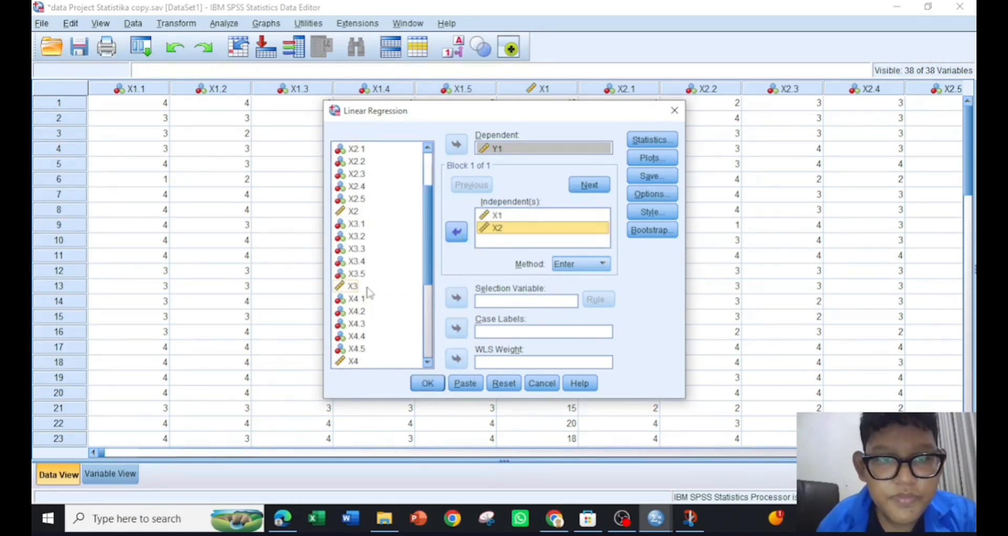
click(353, 286)
click(456, 231)
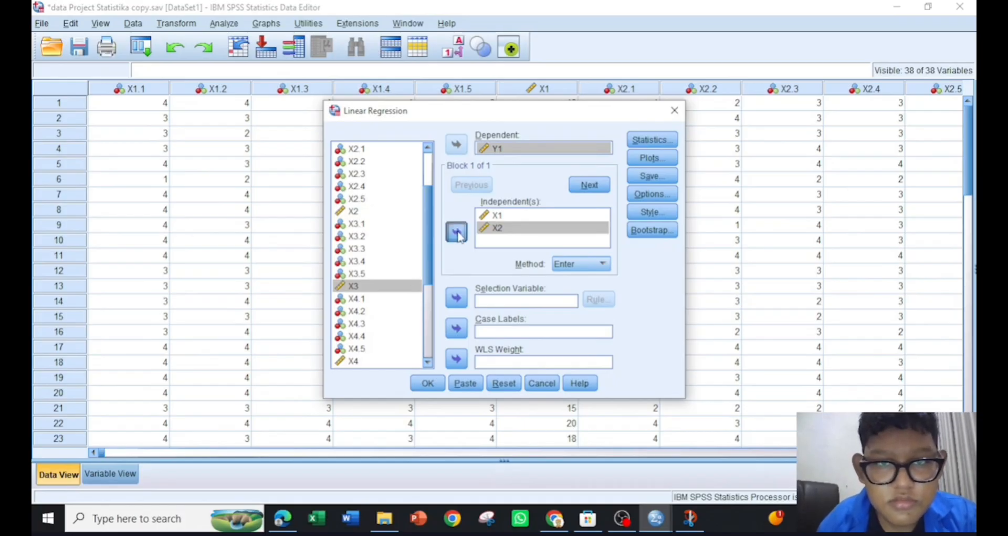
click(455, 231)
scroll(385, 279, down, 4)
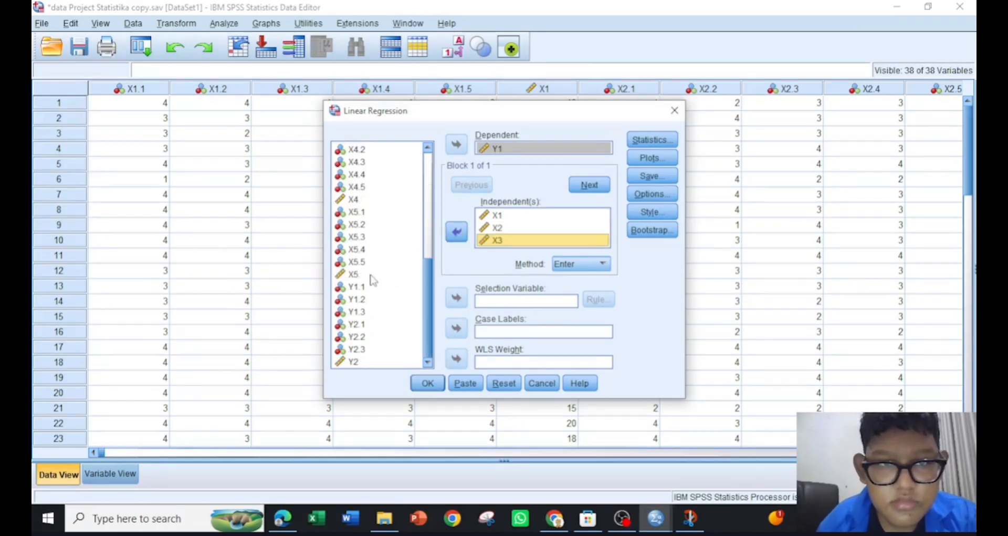
click(374, 199)
click(455, 231)
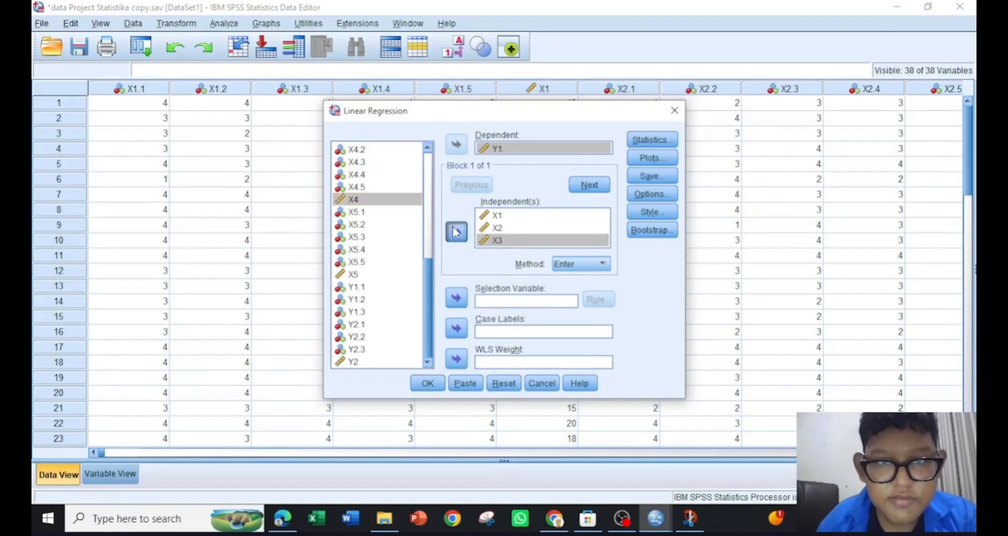
click(387, 275)
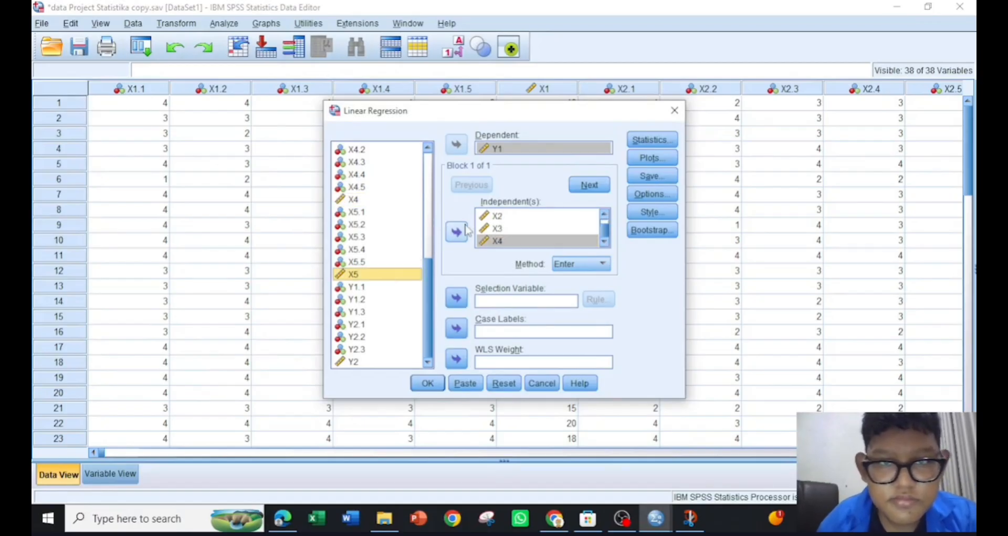
click(457, 231)
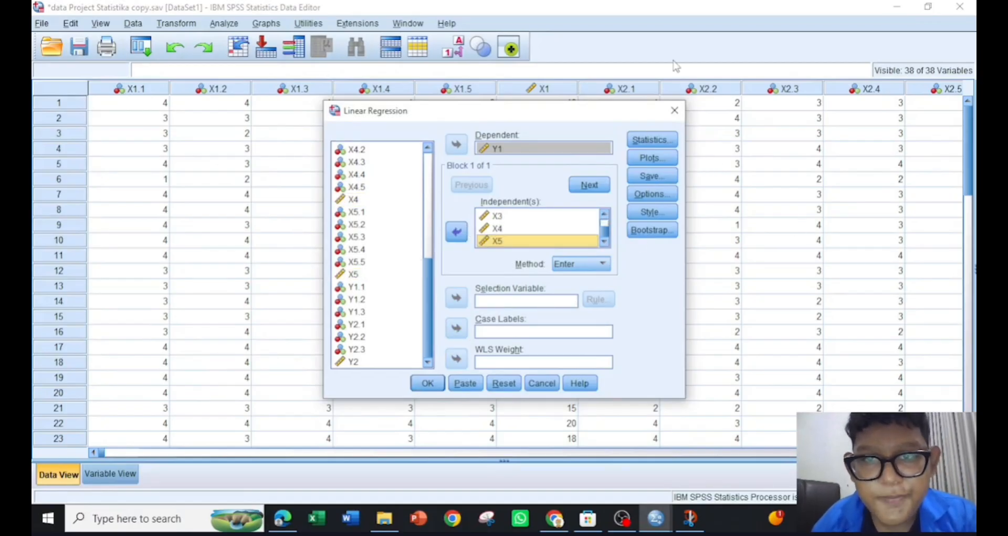
Step: Include R squared change, descriptives, part and partial correlations and collinearity diagnostics in the regression statistics
click(659, 142)
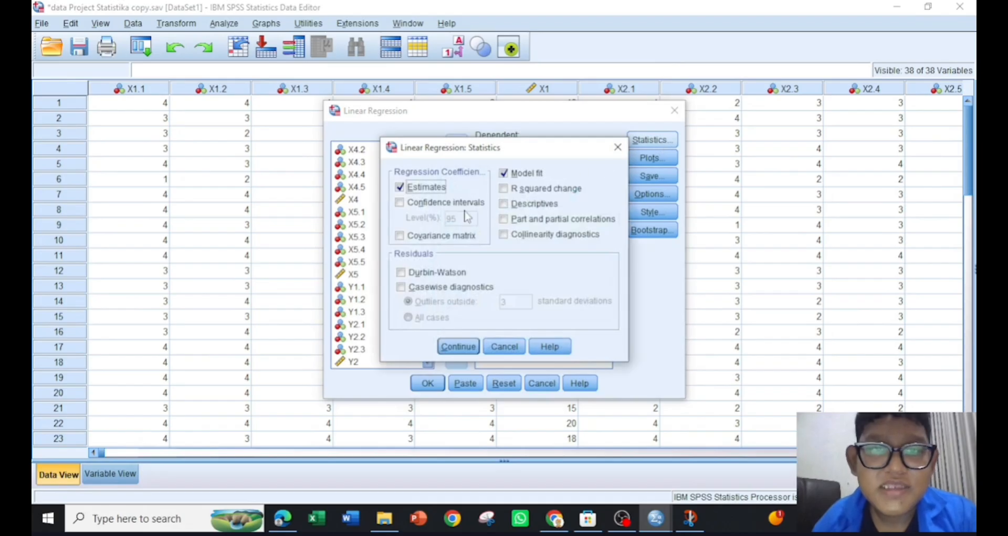
click(525, 193)
click(510, 209)
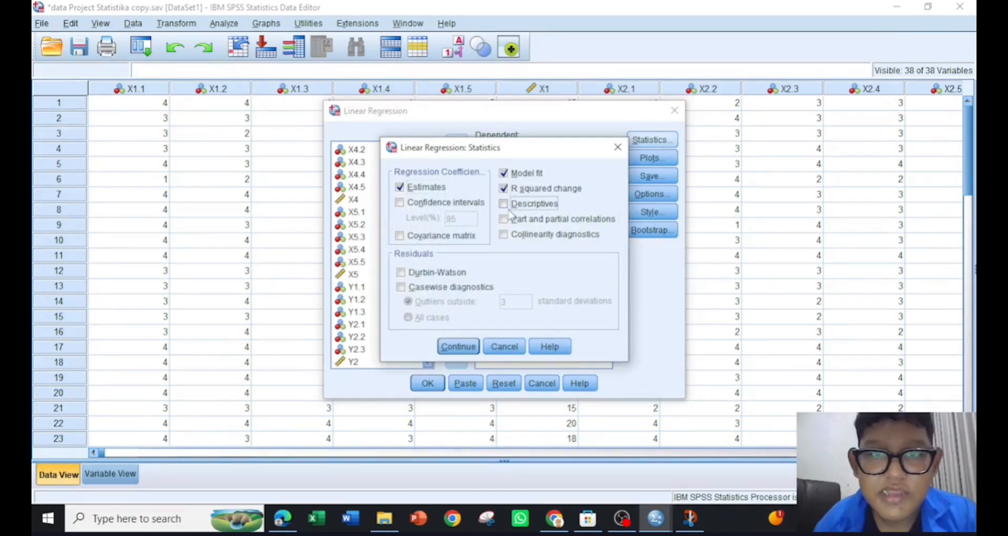
click(512, 222)
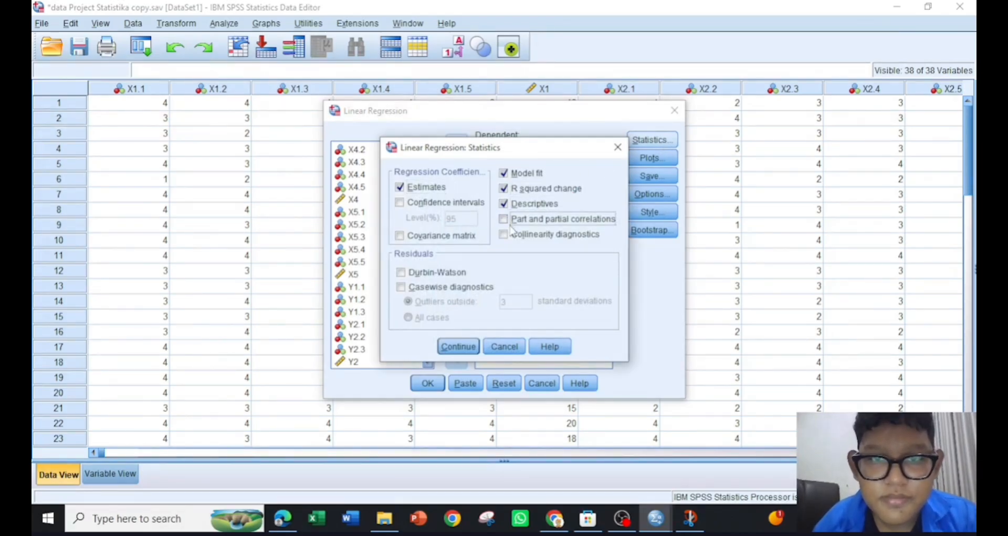
click(509, 235)
click(510, 221)
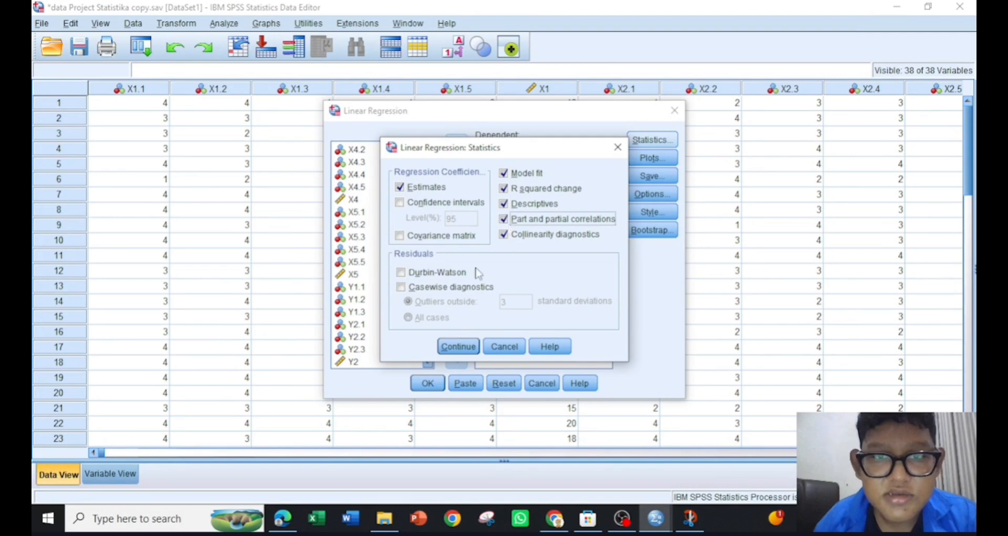
click(455, 348)
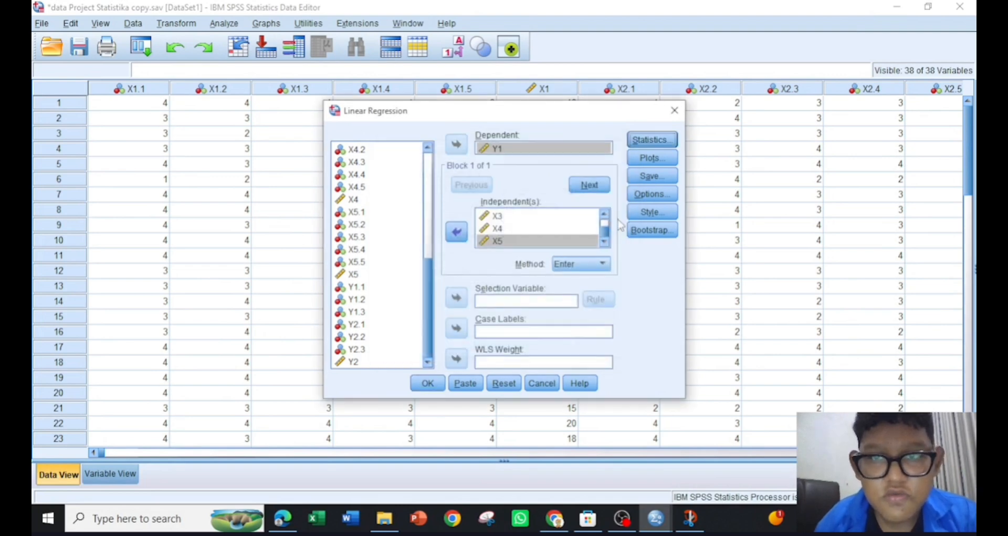
Step: Set up a scatterplot with DEPENDNT as Y and *ZRESID as X, plus a histogram and normal probability plot of the standardized residuals
click(646, 165)
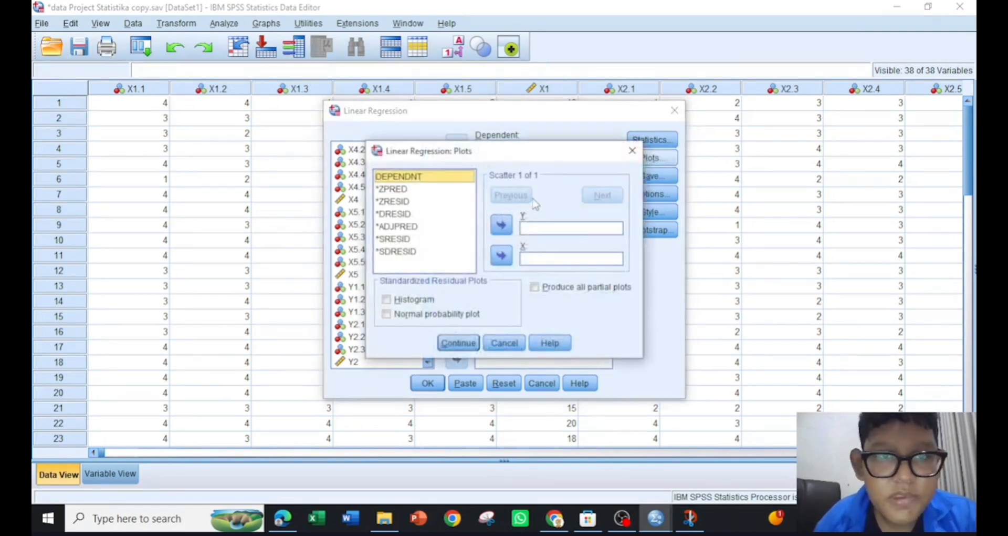
click(502, 225)
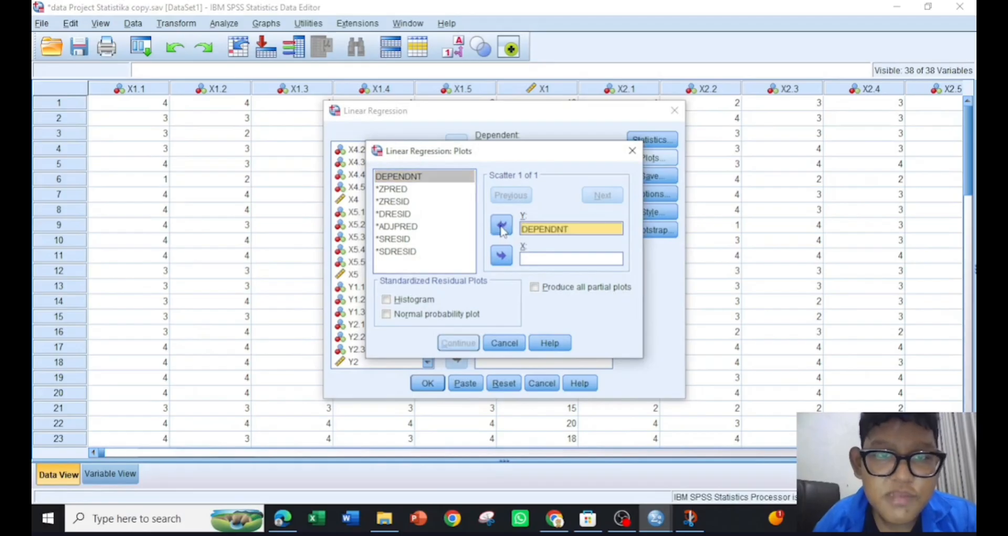
click(442, 203)
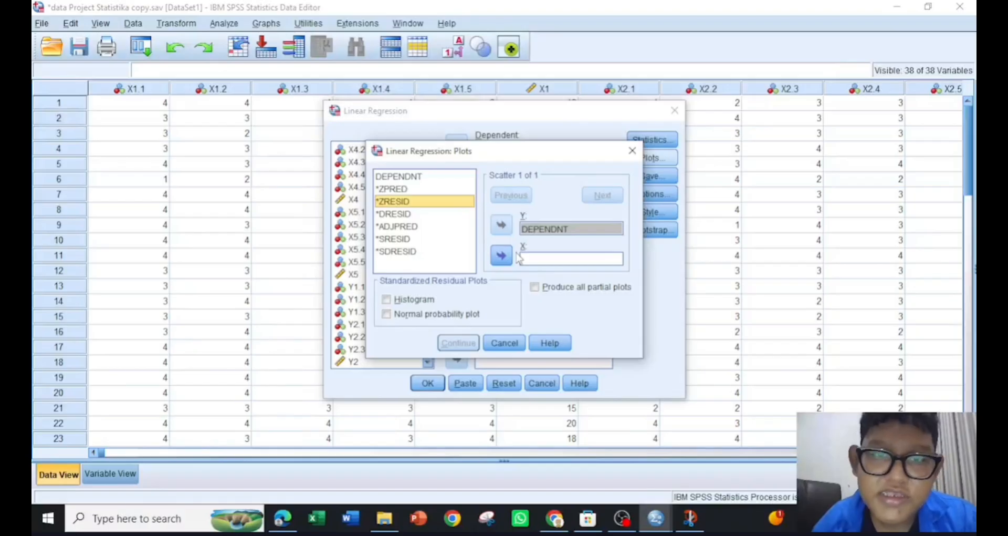
click(502, 255)
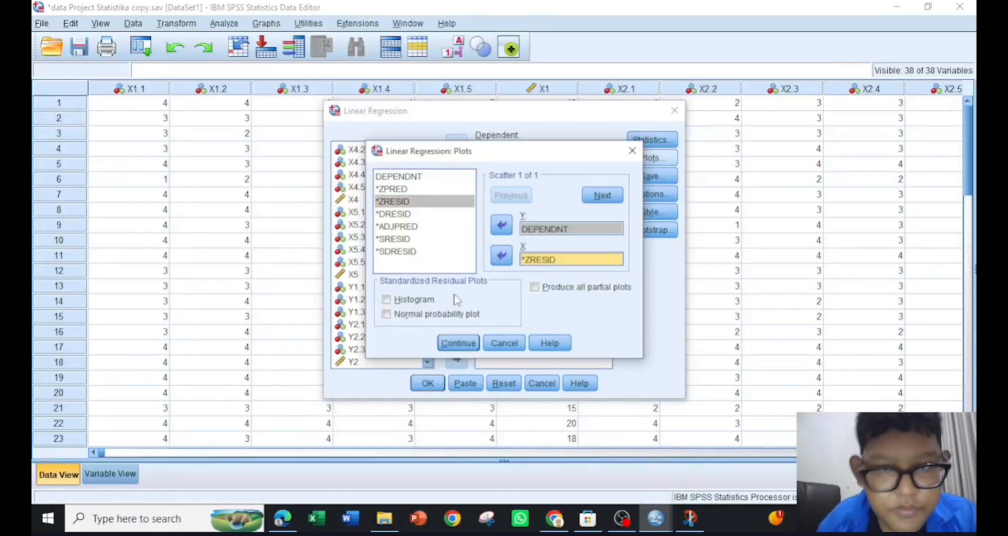
click(430, 299)
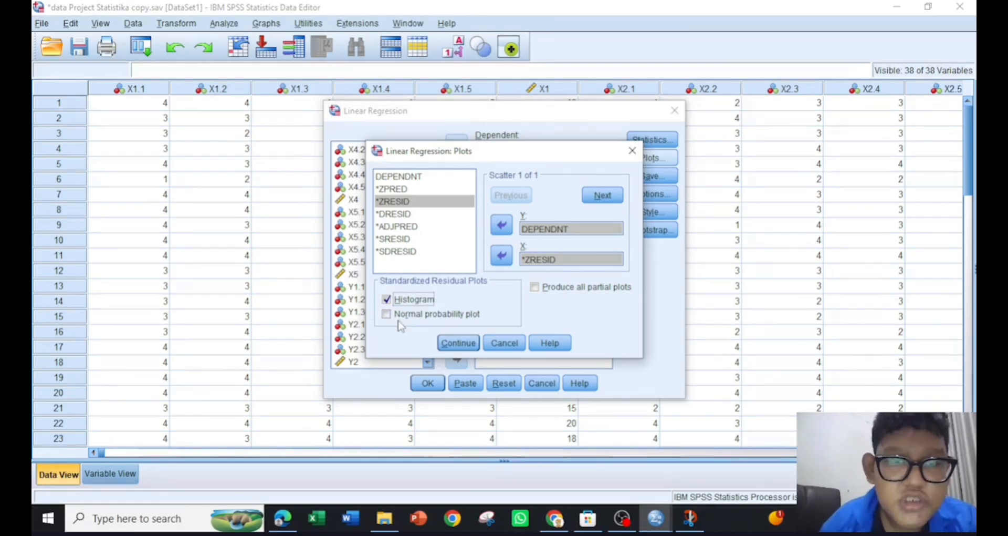
click(455, 342)
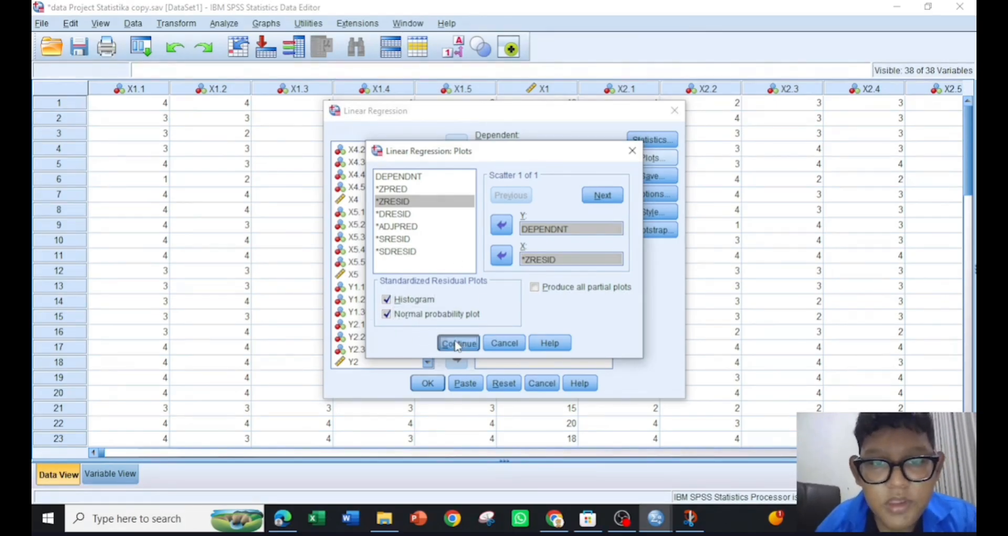
Step: Set the unstandardized residuals to be saved as a variable and run the regression
click(668, 177)
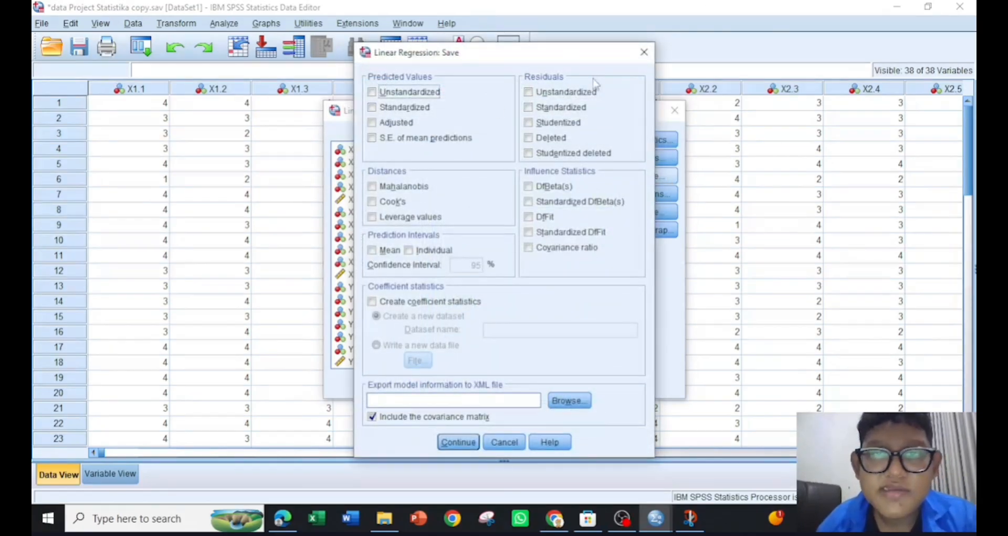
click(554, 94)
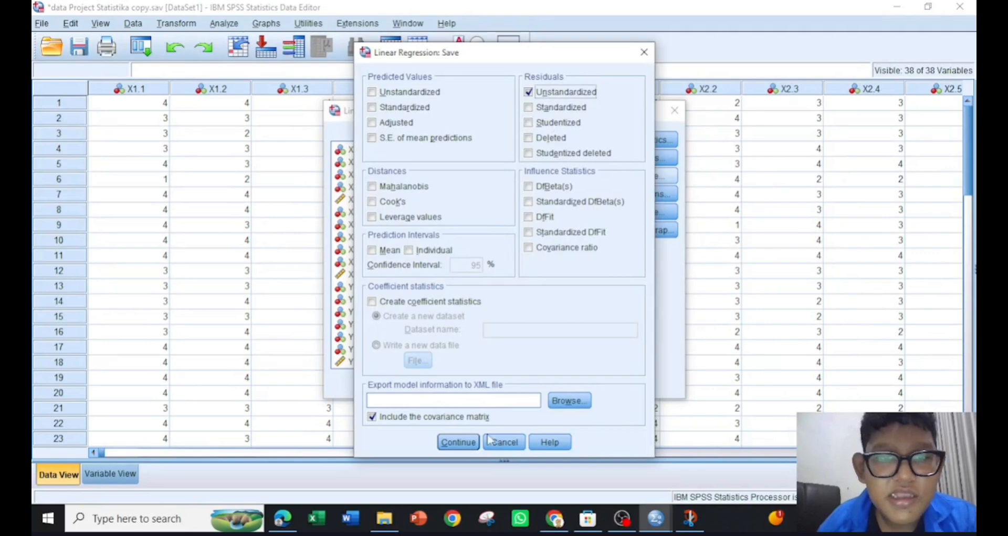
click(459, 442)
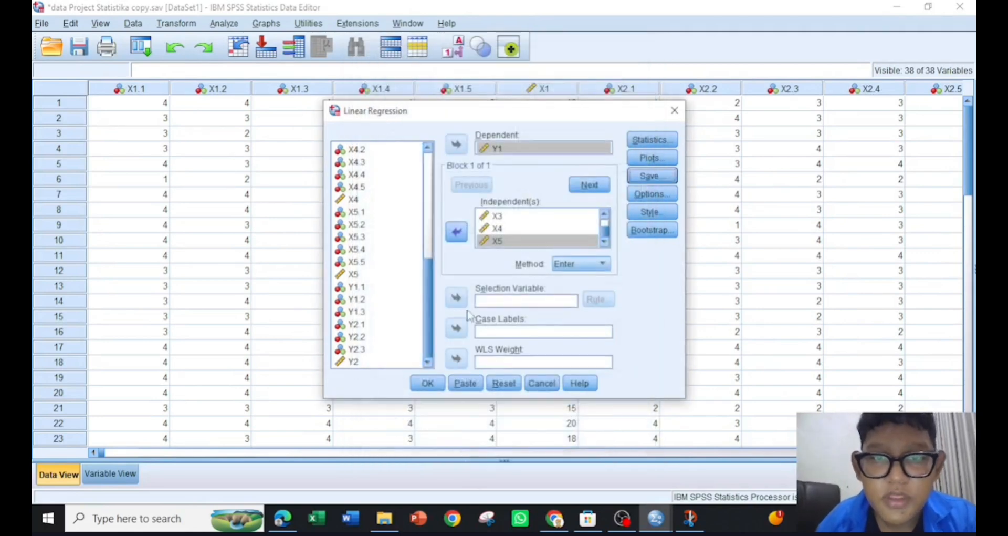
click(428, 381)
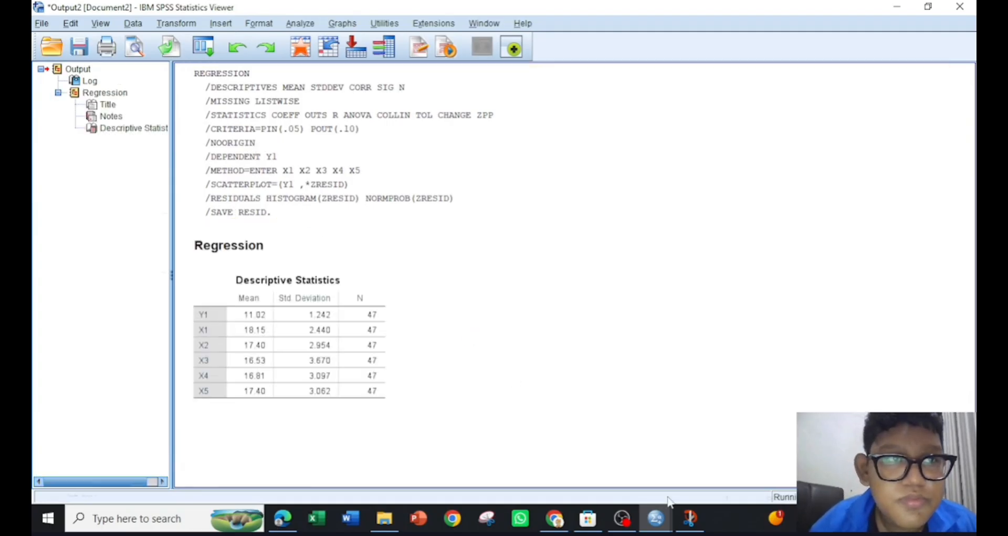
Step: Examine the regression output, from the correlations, model summary and coefficients tables through to the residual charts
scroll(604, 357, down, 5)
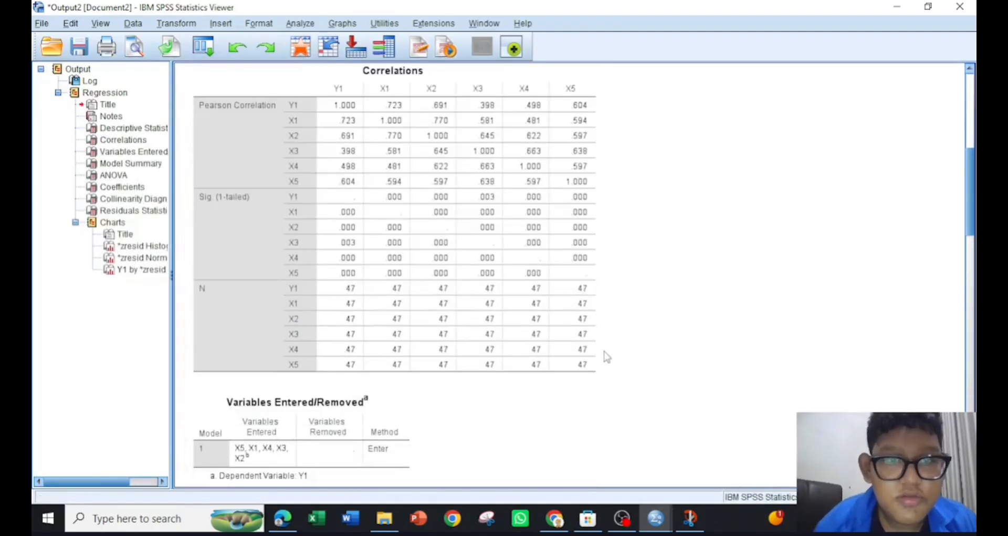
scroll(604, 357, down, 8)
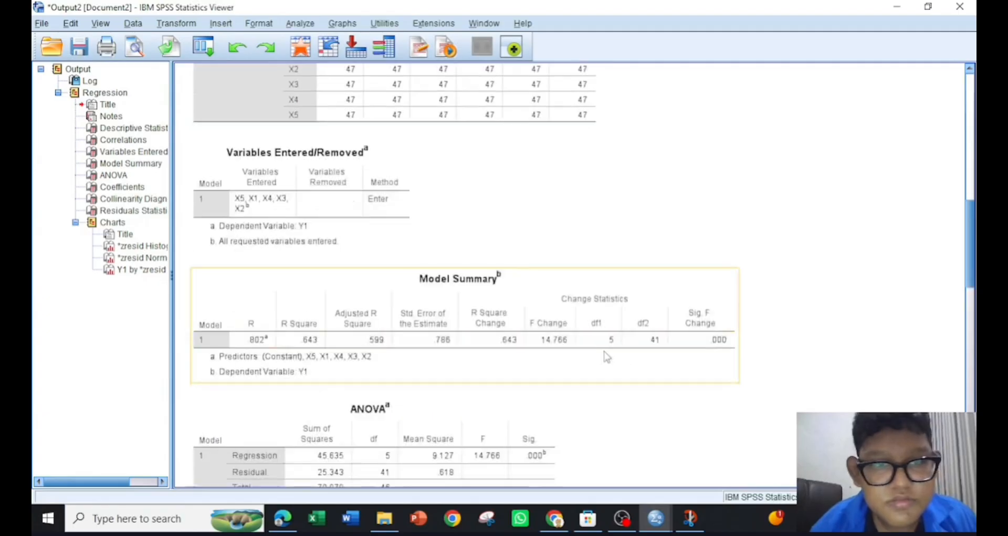
scroll(606, 357, down, 8)
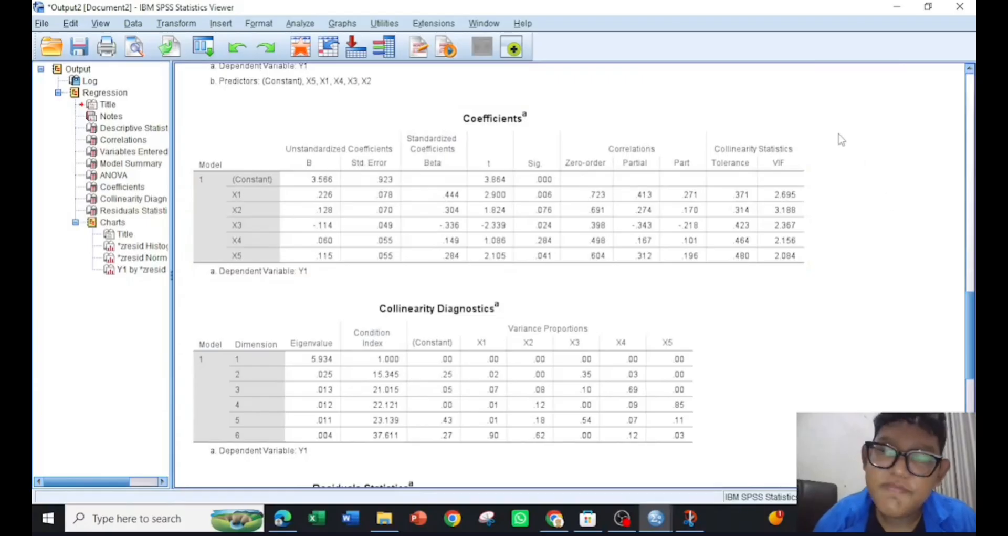
scroll(859, 357, down, 5)
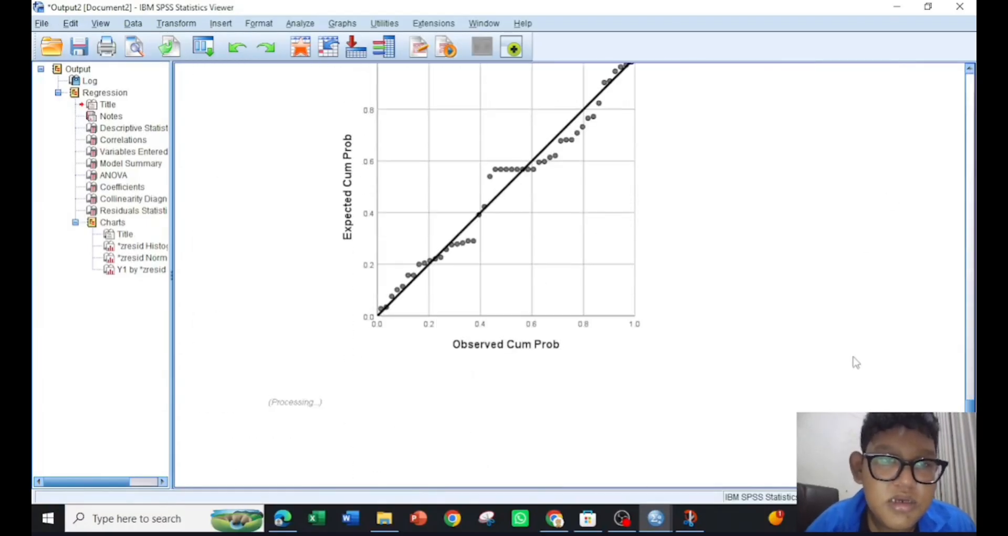
scroll(857, 362, down, 3)
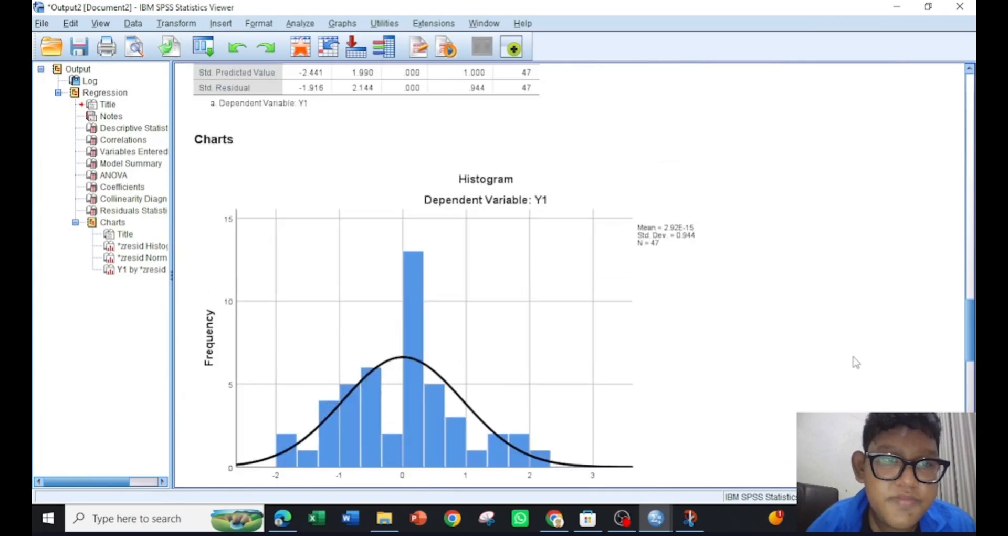
Step: Examine the residual histogram, the normal P-P plot and the scatterplot in the regression charts
scroll(751, 400, down, 2)
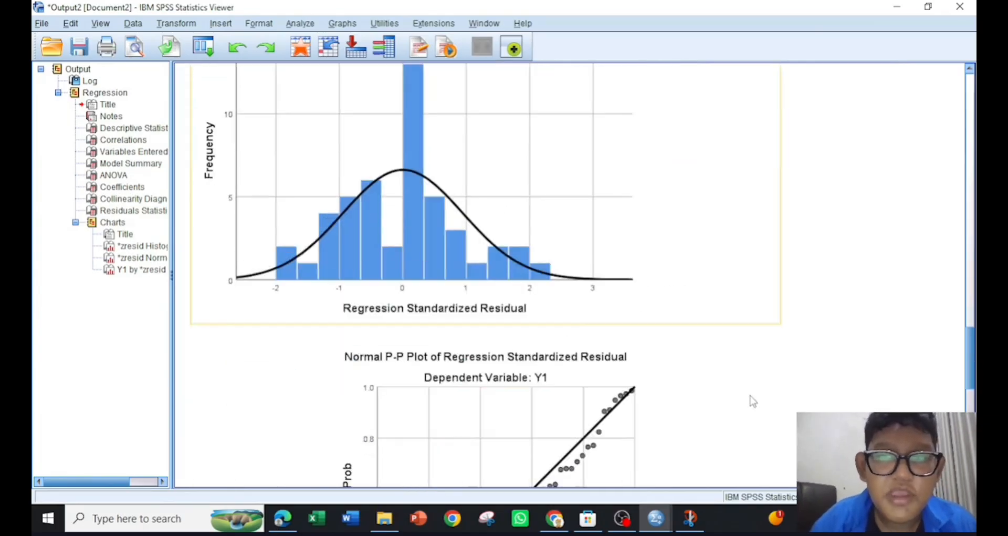
scroll(751, 401, up, 1)
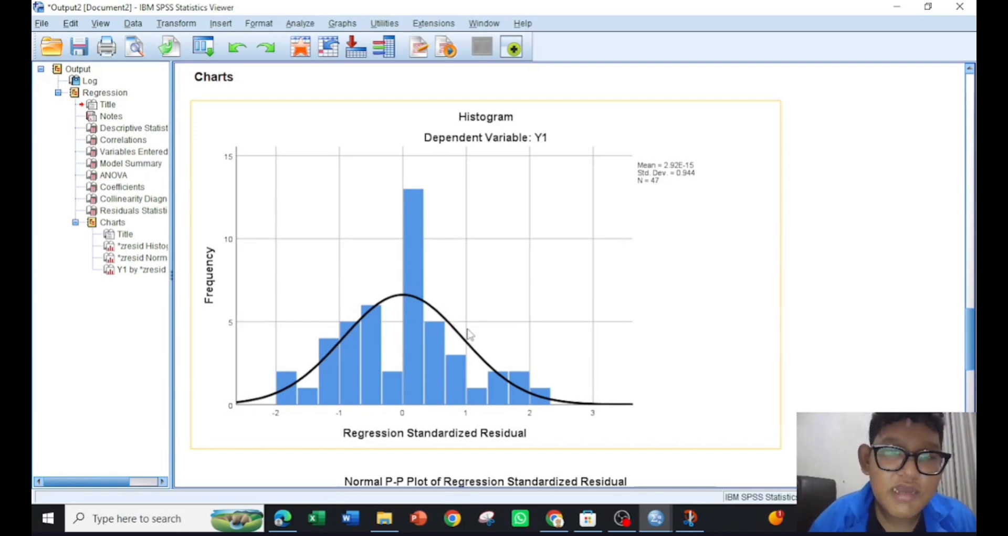
click(576, 461)
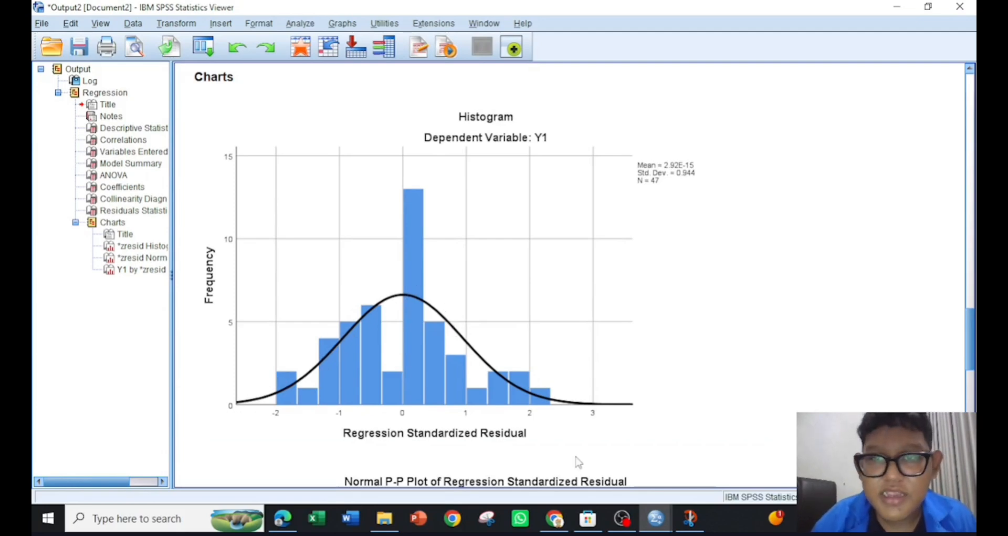
click(730, 403)
scroll(730, 403, down, 5)
click(913, 392)
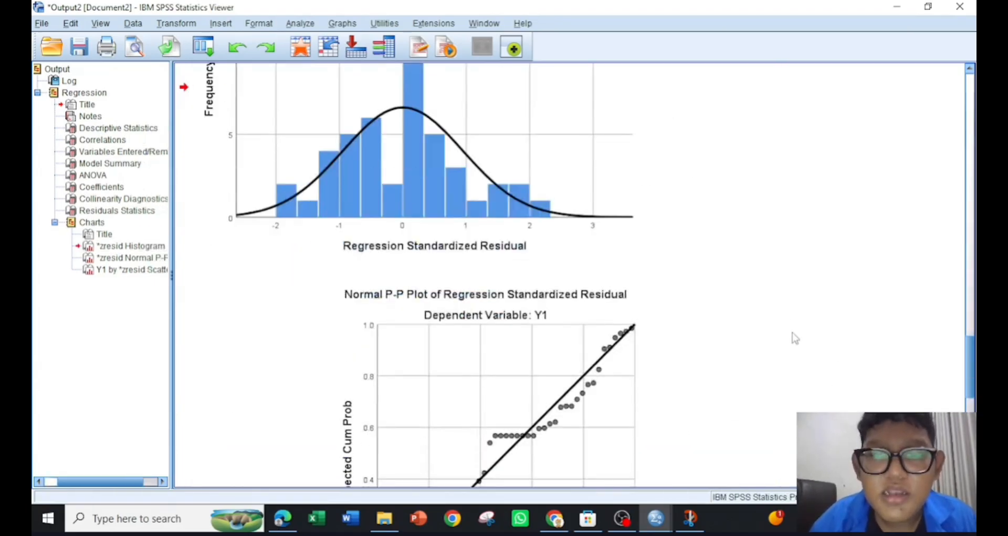
scroll(795, 318, down, 3)
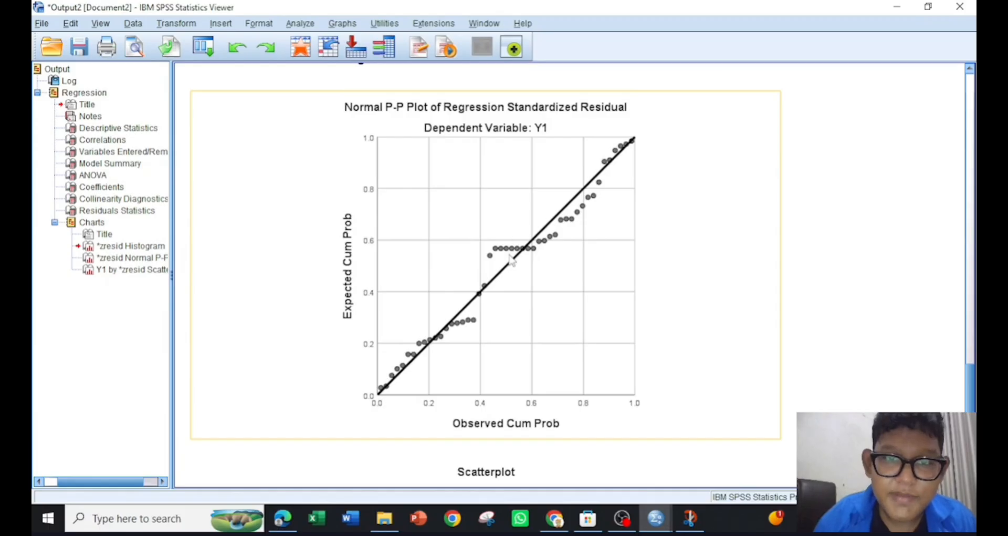
click(502, 269)
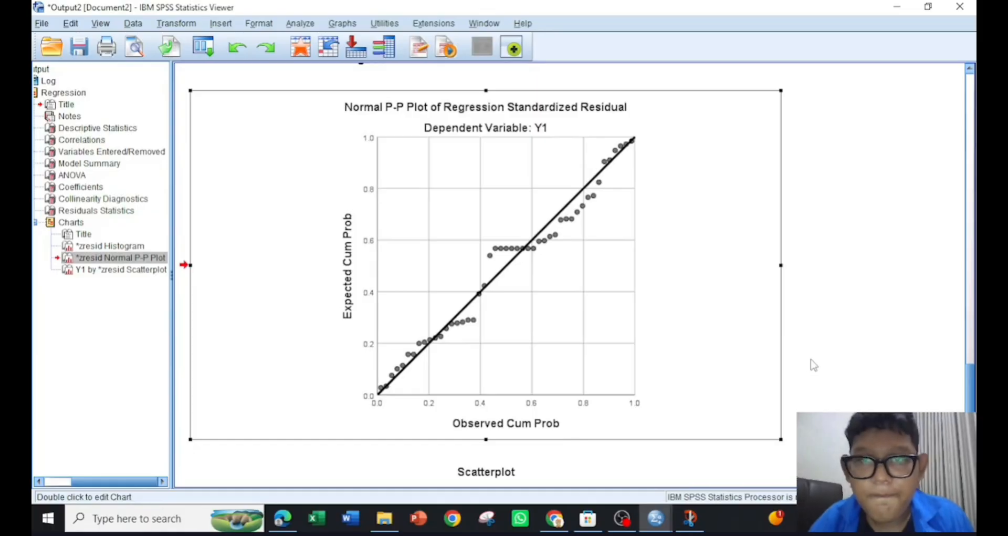
scroll(814, 365, down, 10)
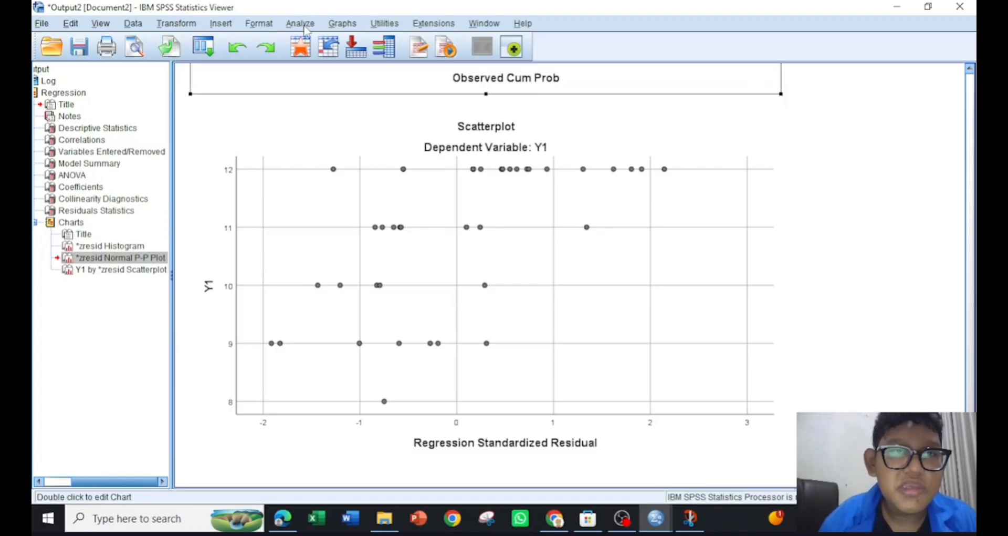
Step: Set up a legacy one-sample Kolmogorov-Smirnov test against the normal distribution with the unstandardized residual as test variable
click(304, 27)
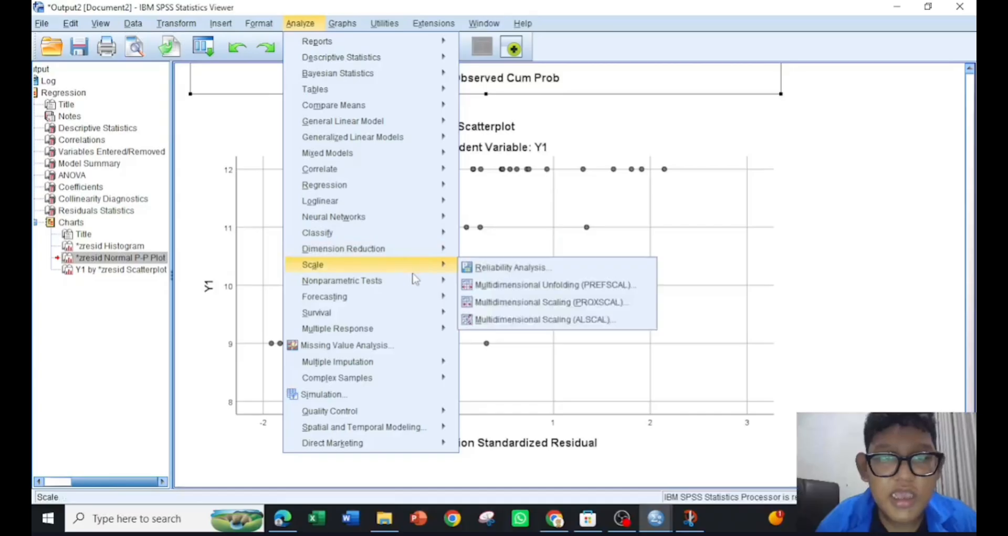
mouse_move(433, 281)
mouse_move(573, 335)
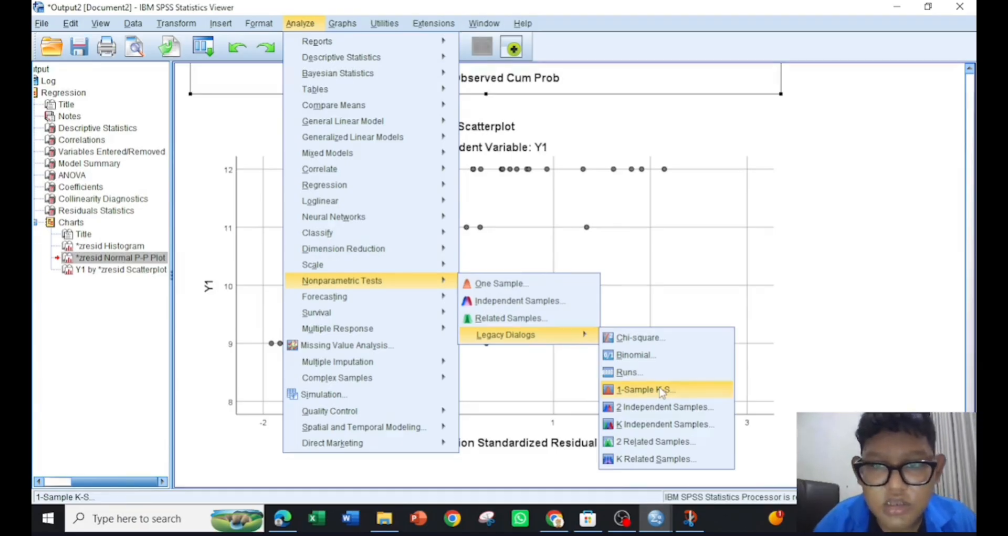
click(662, 393)
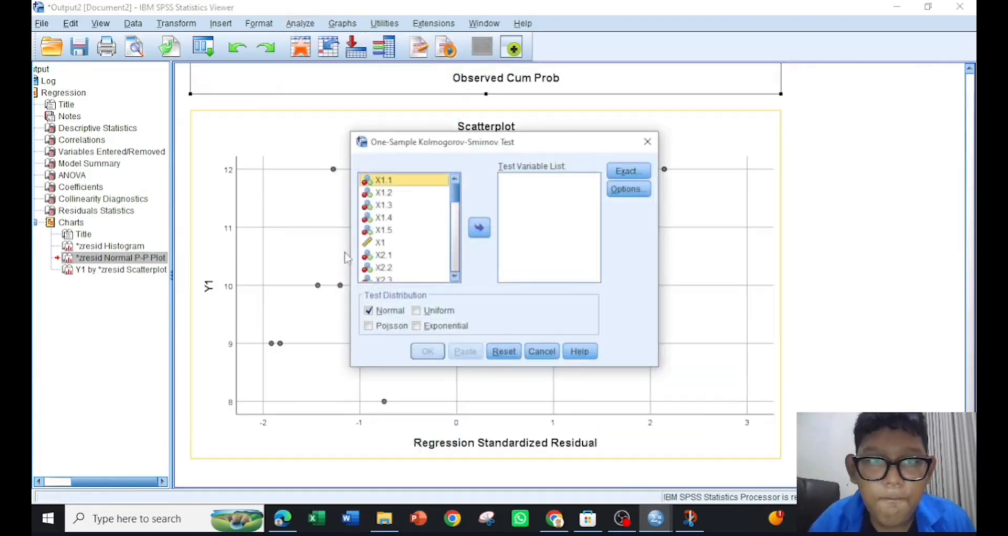
scroll(399, 254, down, 5)
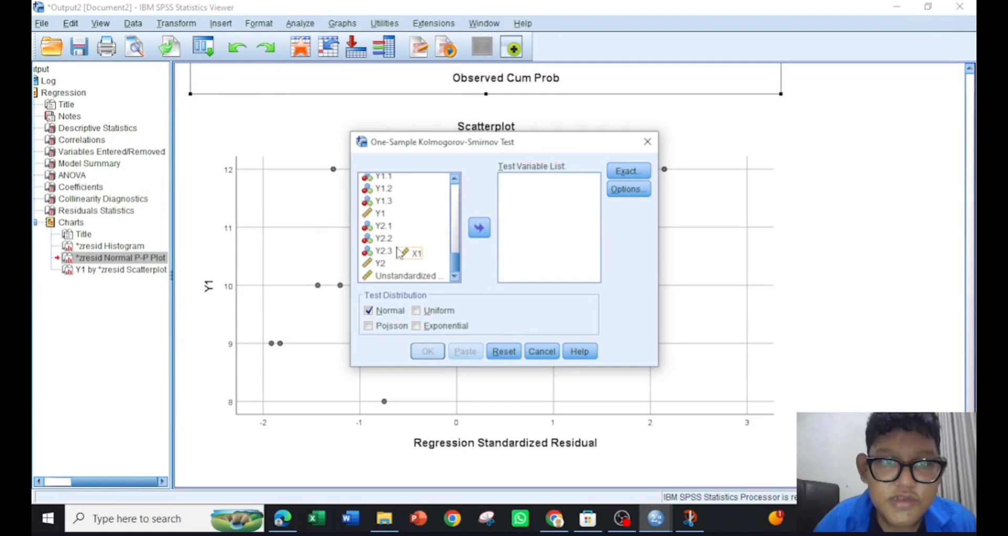
click(419, 277)
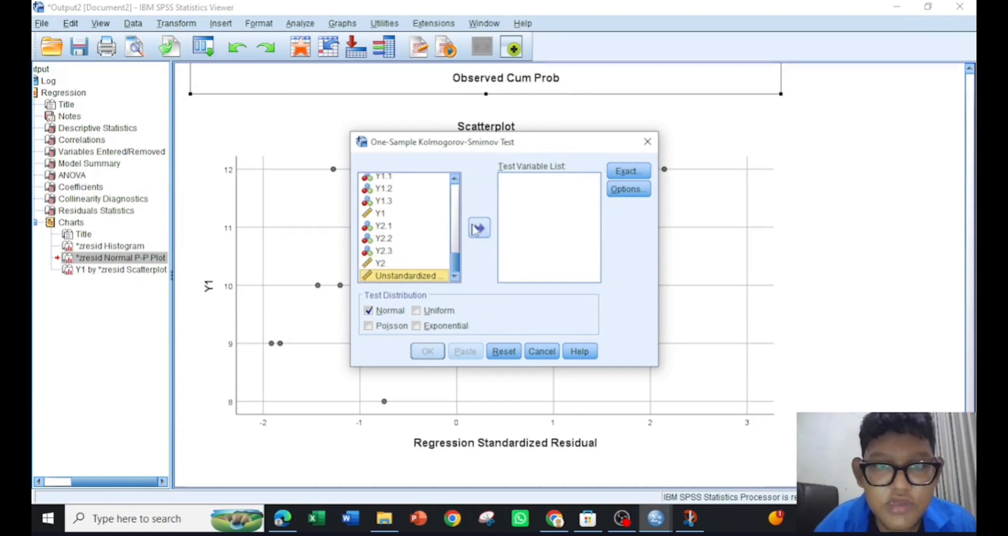
click(482, 231)
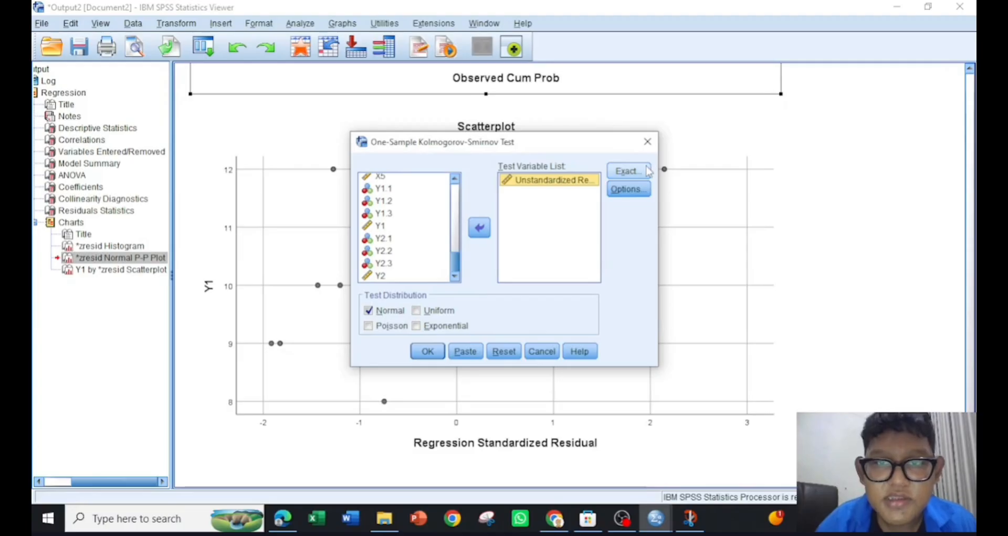
Step: Choose the Monte Carlo method for the exact test and run the Kolmogorov-Smirnov test
click(647, 167)
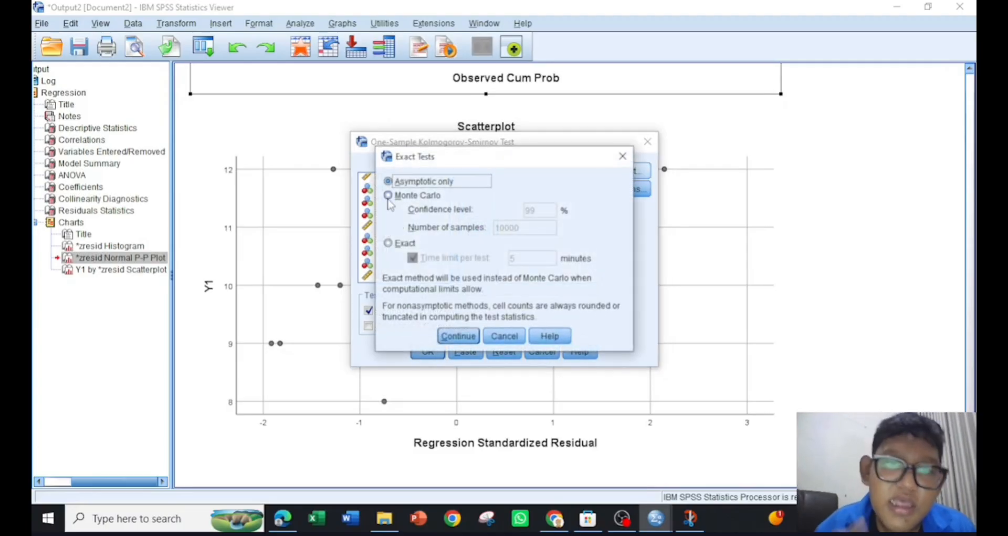
click(388, 198)
click(451, 335)
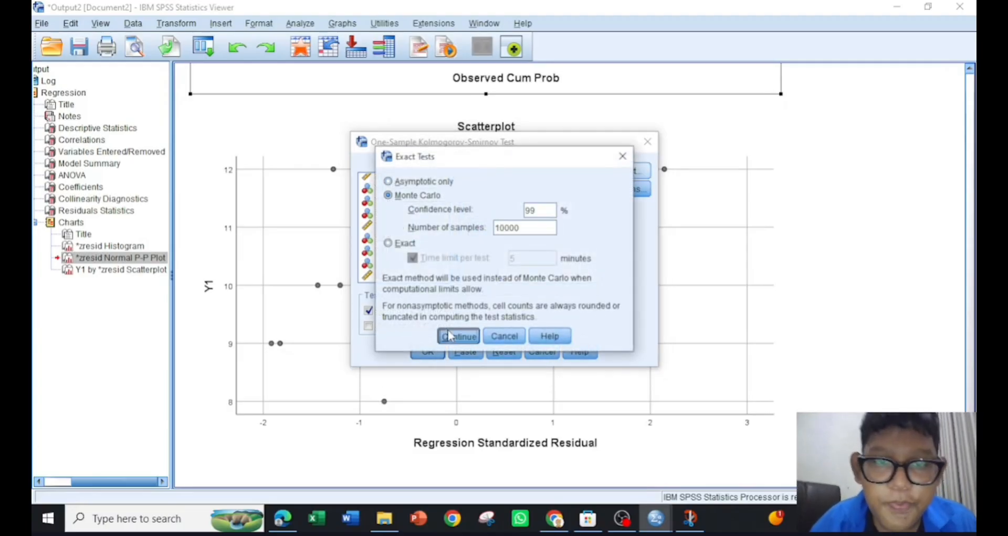
click(437, 358)
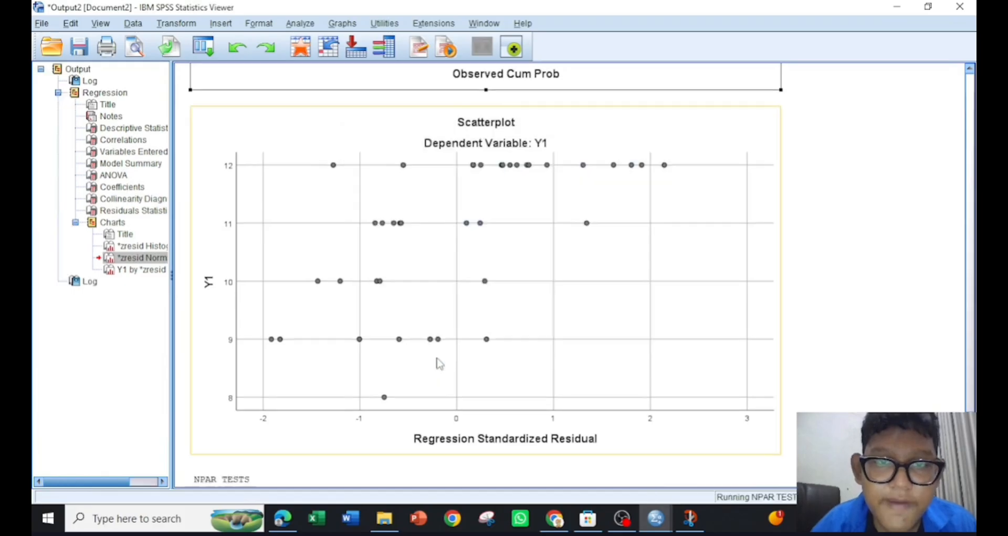
click(439, 363)
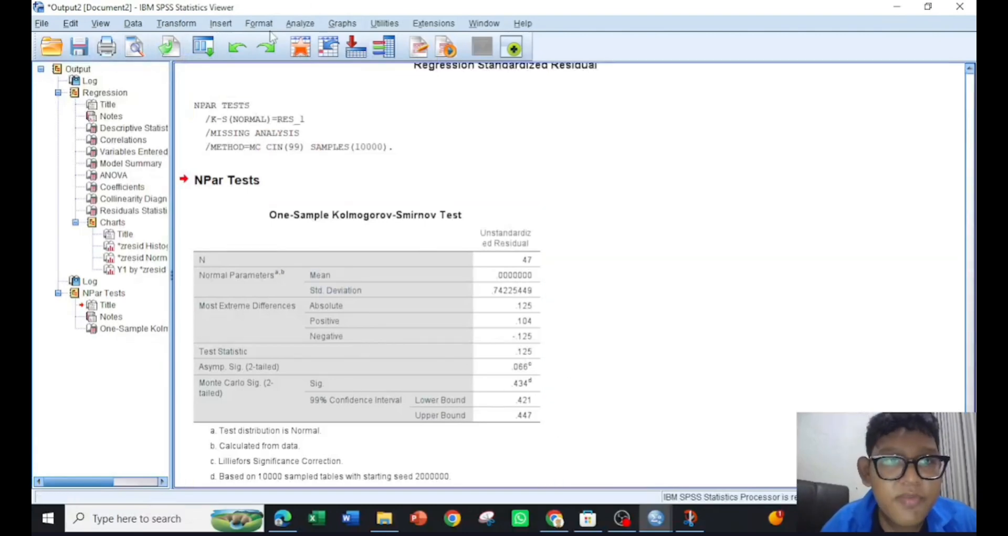
Step: Compute a new variable ABS_RES as the absolute value of the unstandardized residual, ABS(RES_1)
click(300, 25)
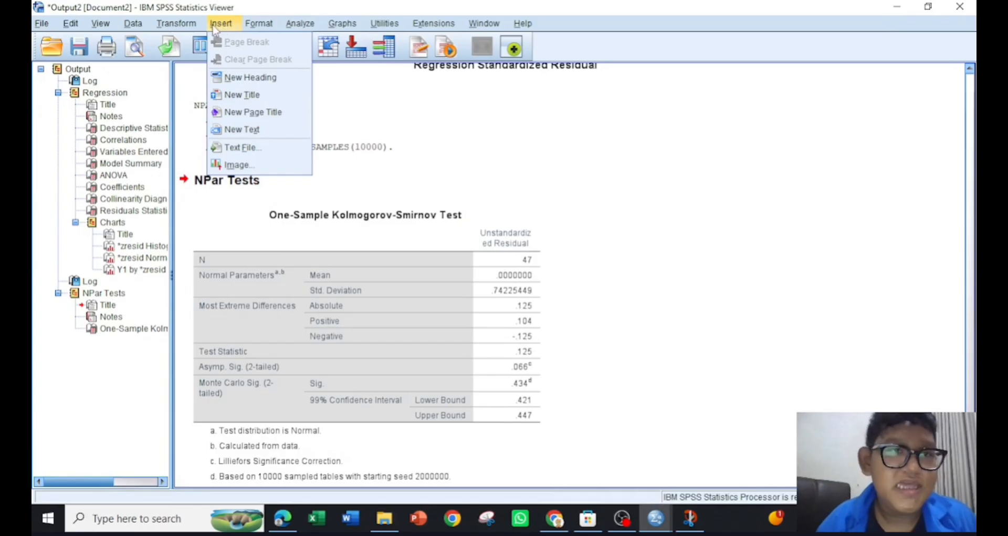
mouse_move(203, 29)
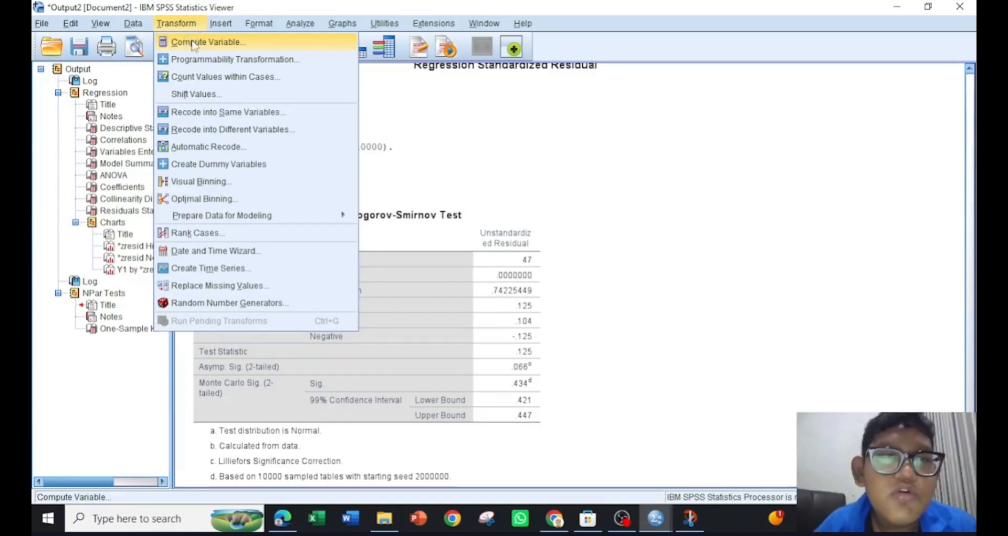
click(194, 46)
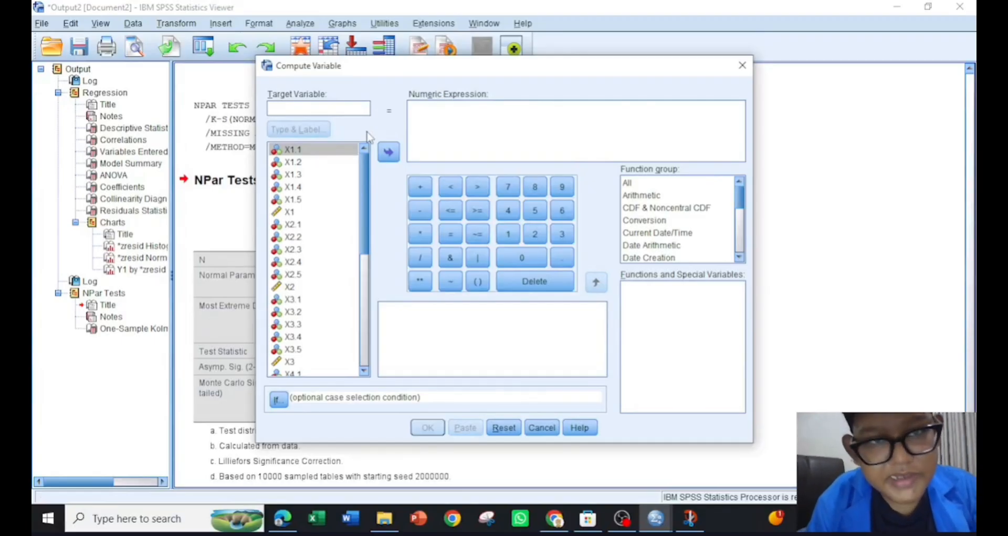
text(ABS_RES)
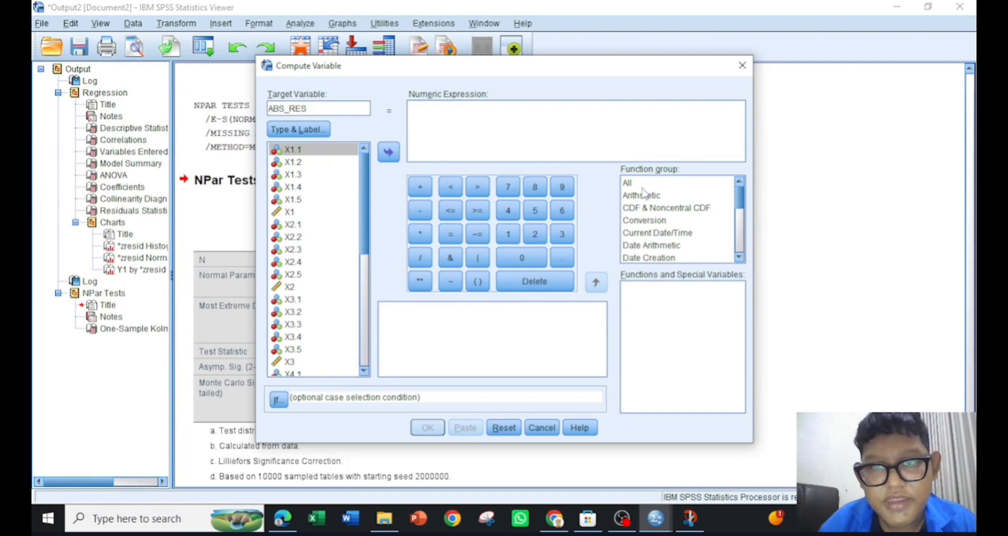
click(635, 196)
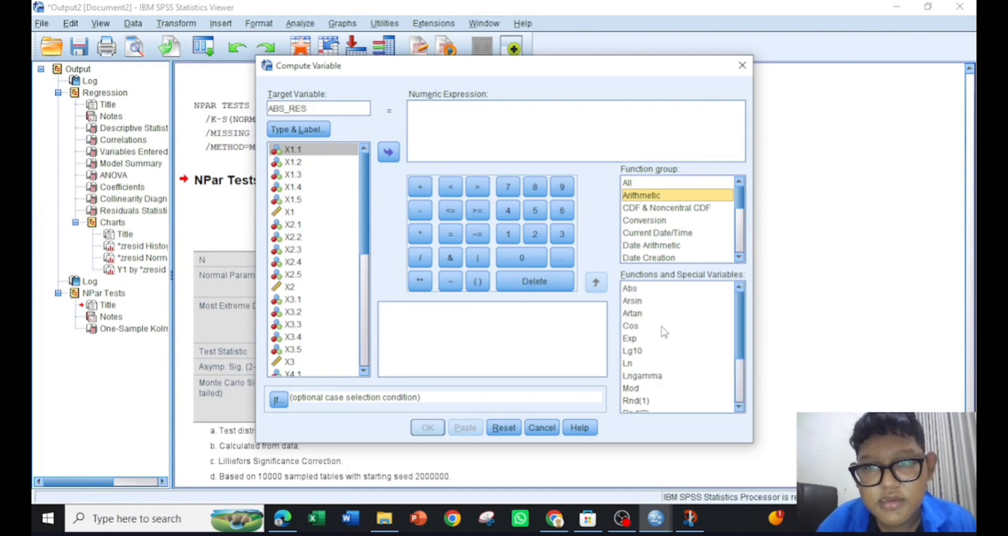
double_click(650, 290)
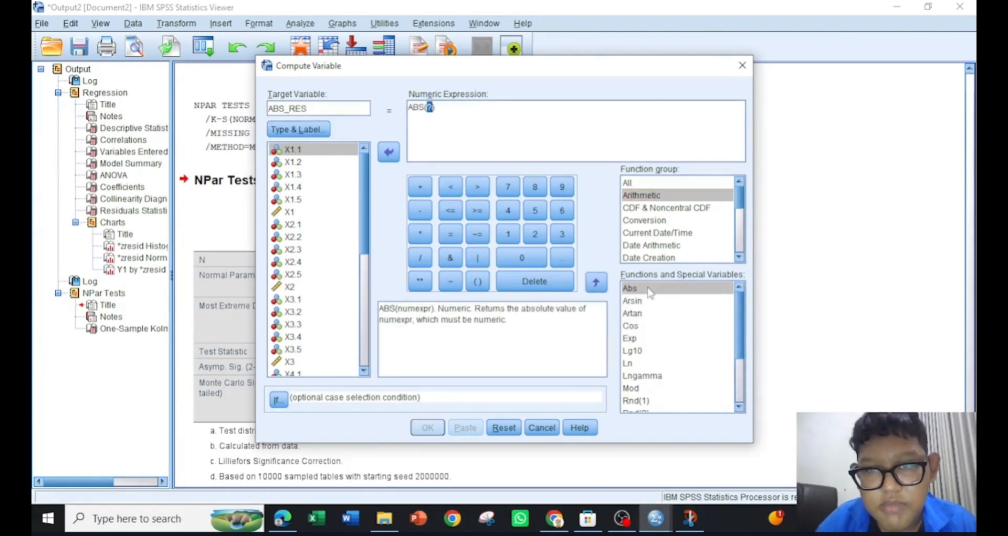
scroll(323, 294, down, 7)
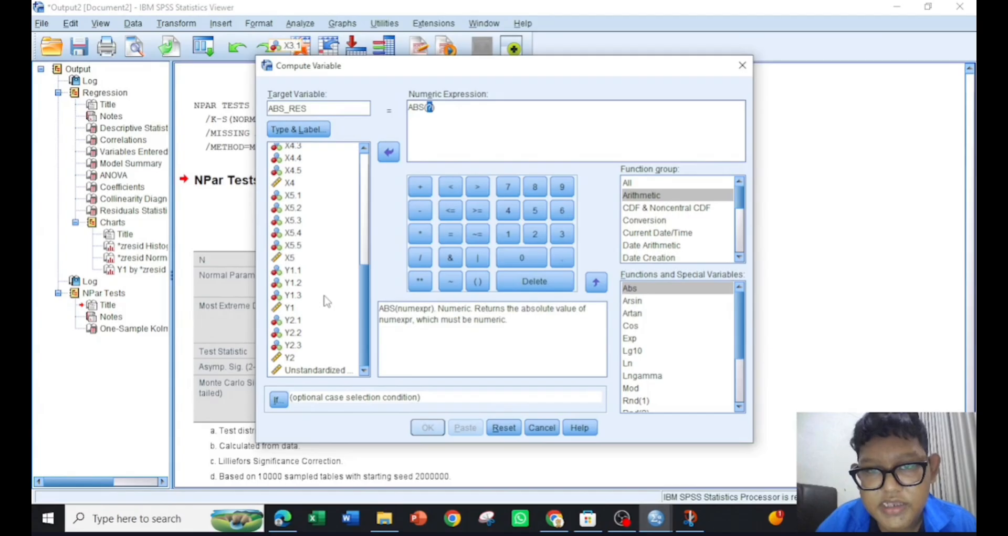
click(337, 372)
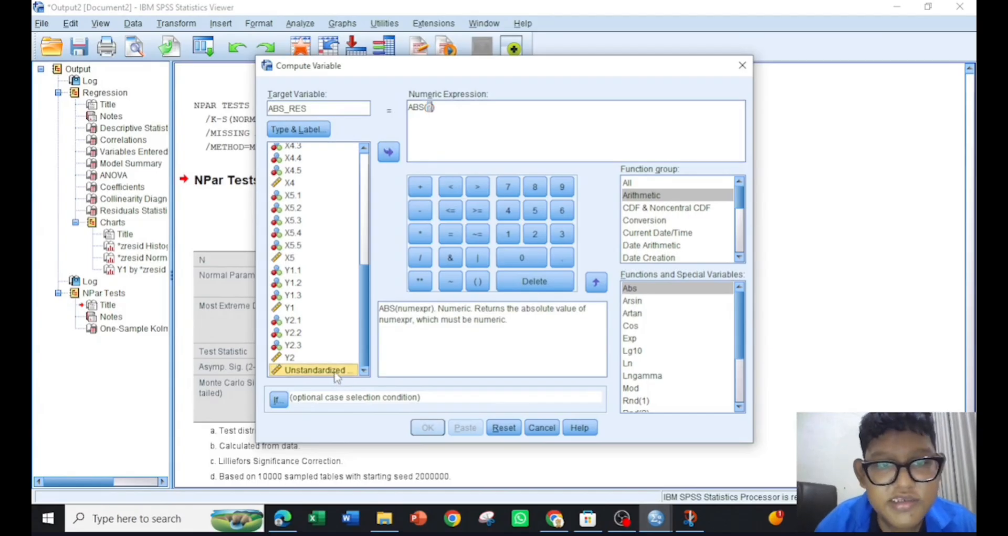
double_click(336, 370)
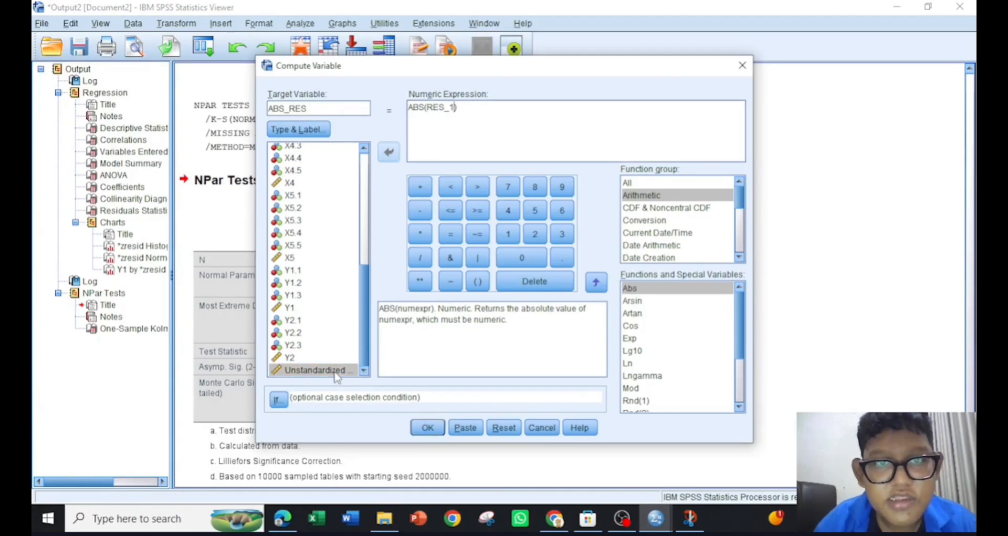
click(428, 428)
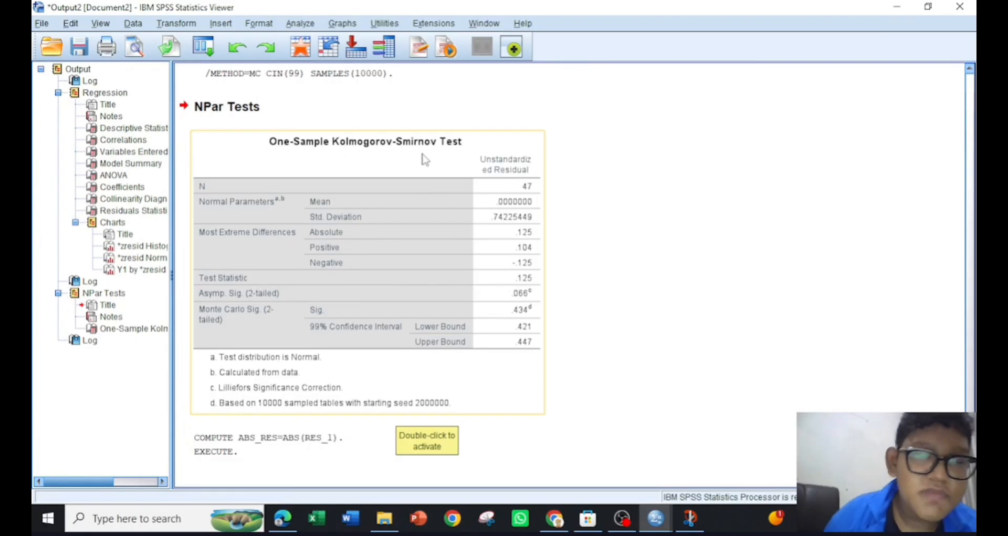
Step: Replace Y1 with ABS_RES as the dependent variable of the linear regression, keeping X1 to X5 as independents
click(293, 25)
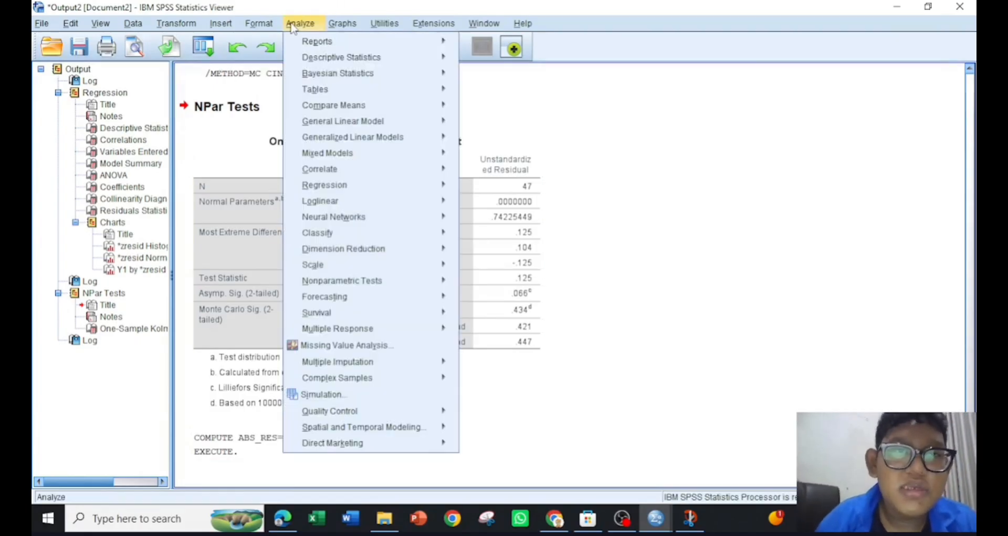
mouse_move(422, 185)
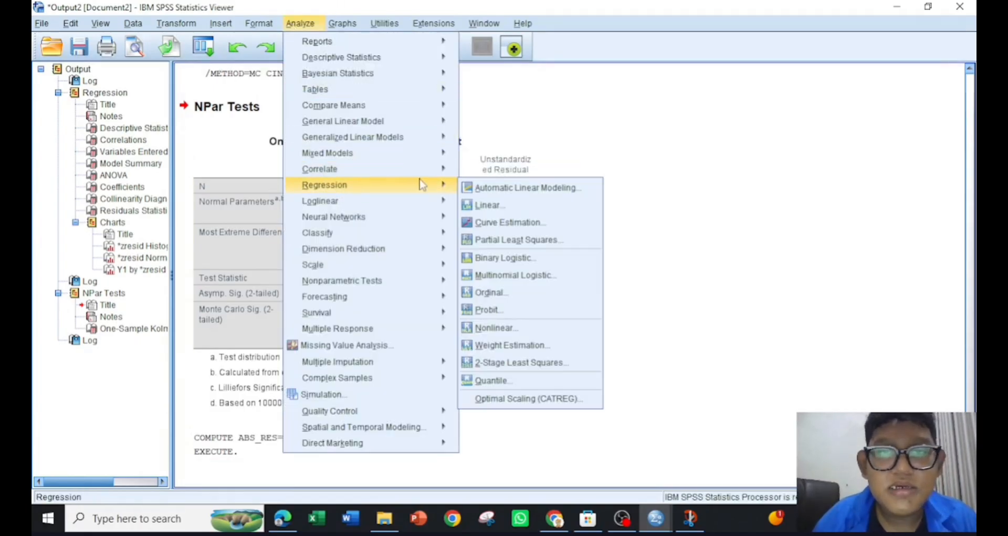
click(482, 197)
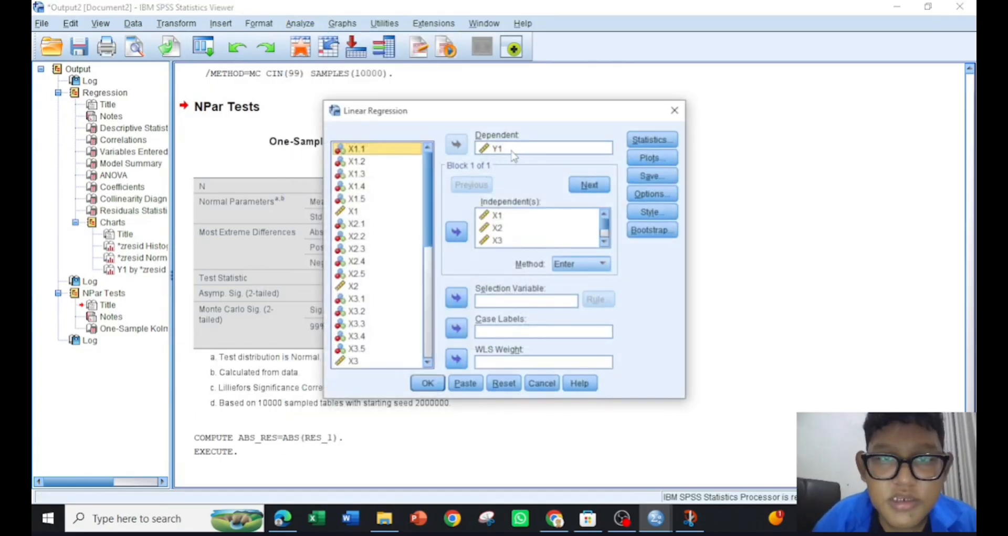
click(504, 148)
click(457, 144)
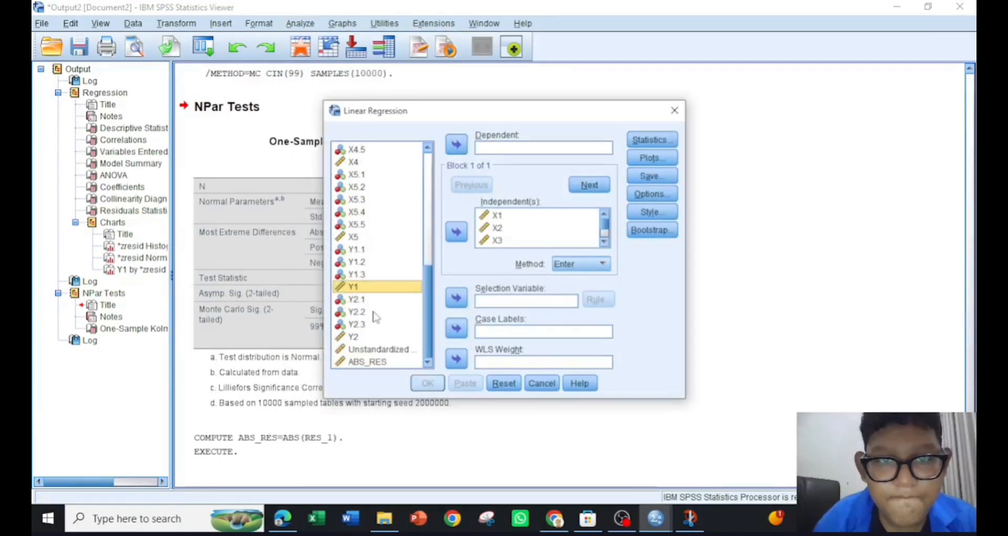
click(374, 362)
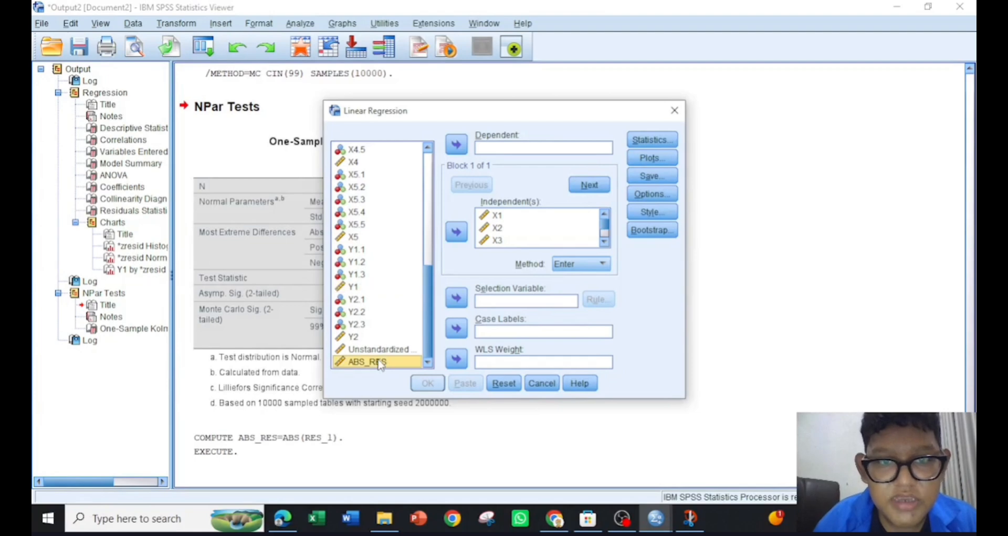
click(456, 143)
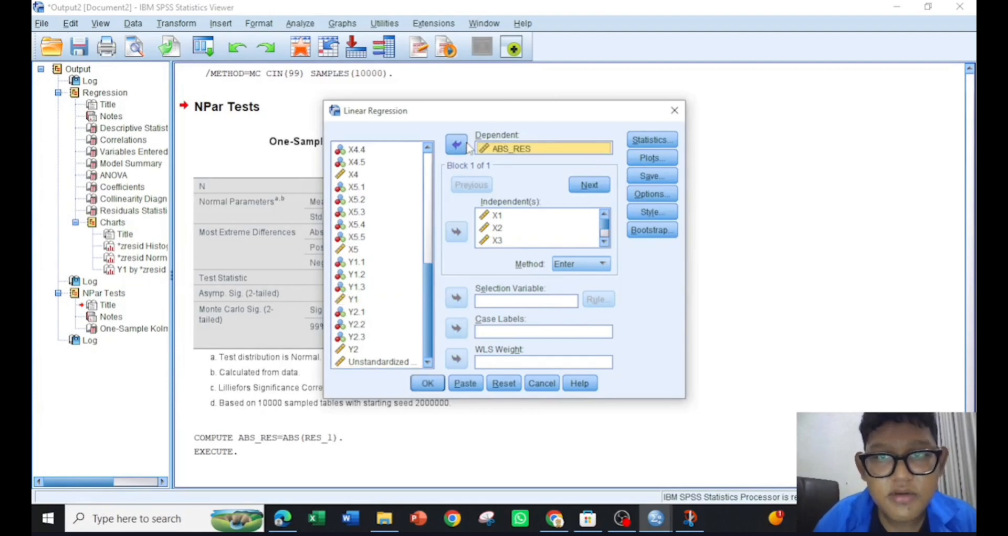
Step: Turn off R squared change, descriptives, part and partial correlations, and collinearity diagnostics in the regression statistics, keeping only estimates and model fit
click(633, 141)
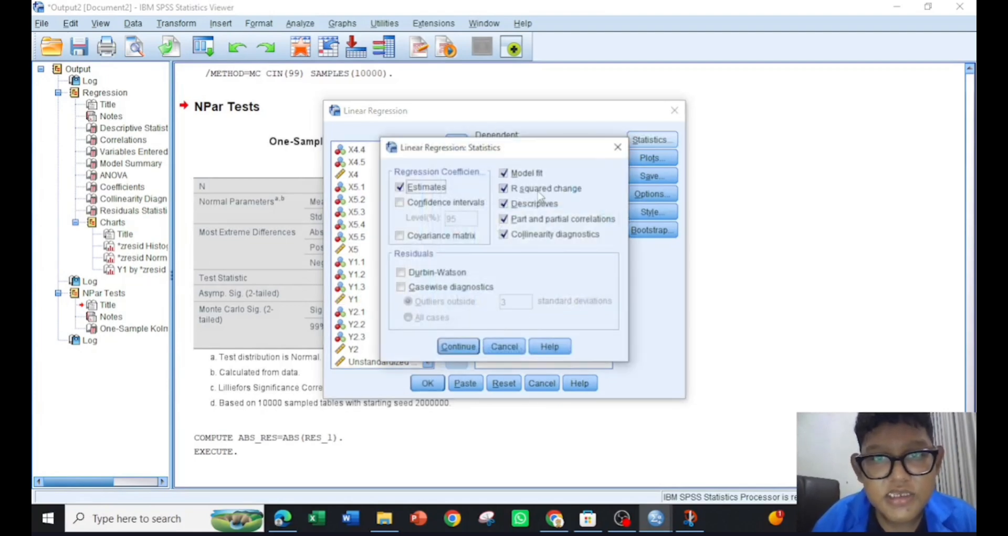
click(533, 203)
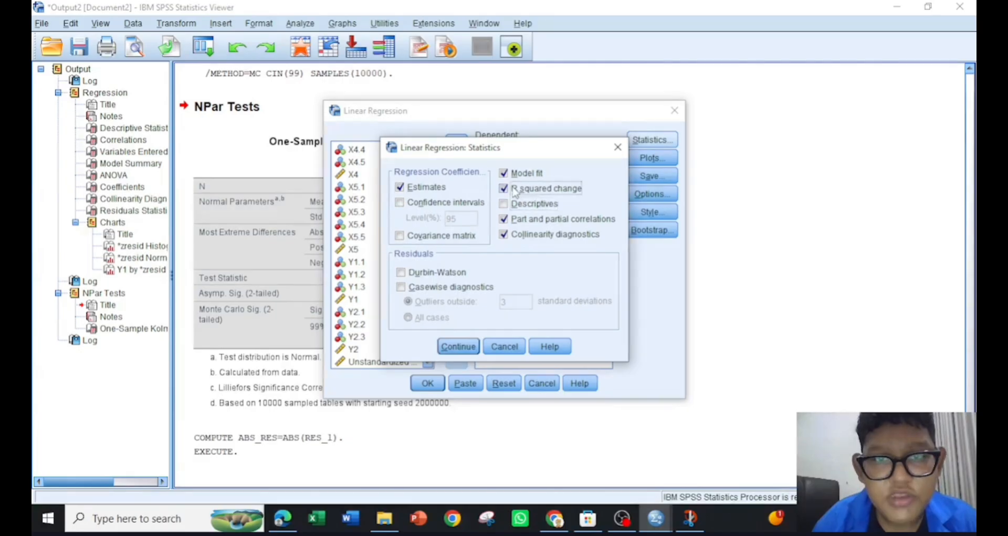
click(515, 190)
click(505, 232)
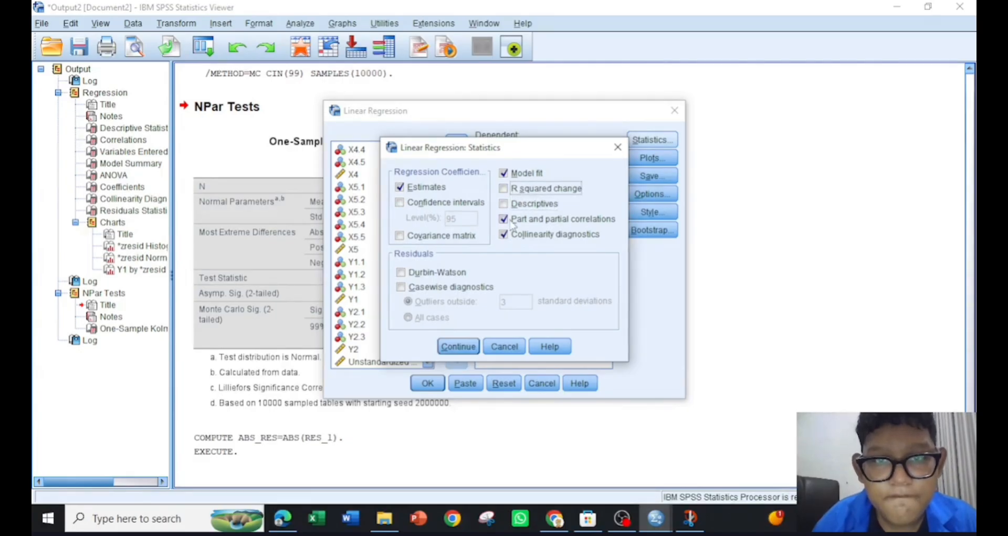
click(511, 220)
click(511, 235)
click(512, 216)
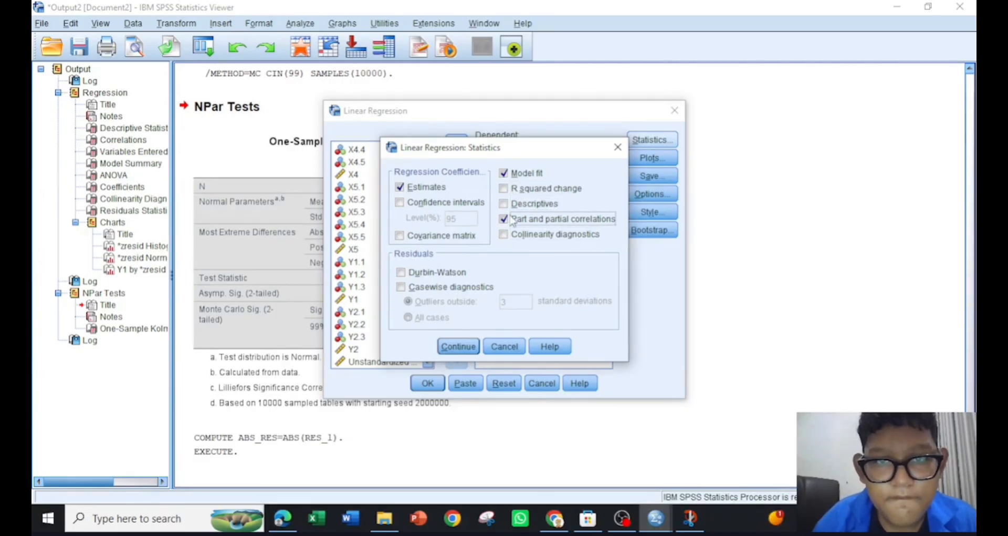
click(458, 346)
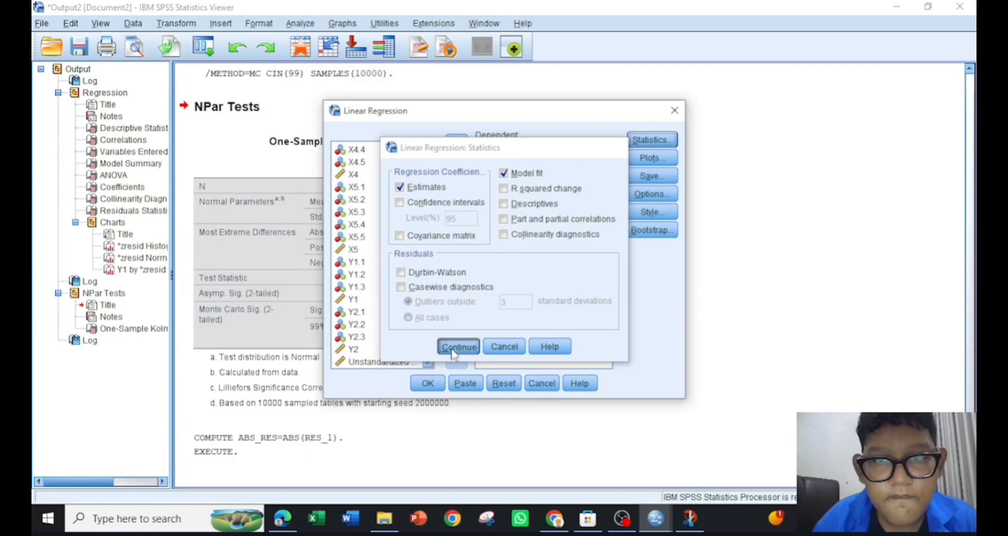
Step: Replace the regression scatterplot variables with *SRESID on the Y axis and *ZPRED on the X axis
click(662, 161)
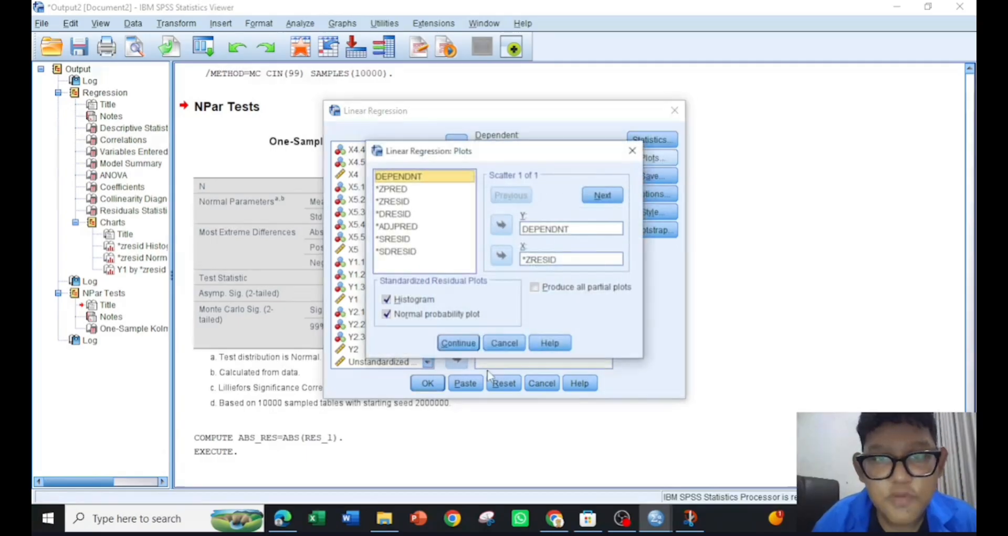
click(572, 229)
click(501, 225)
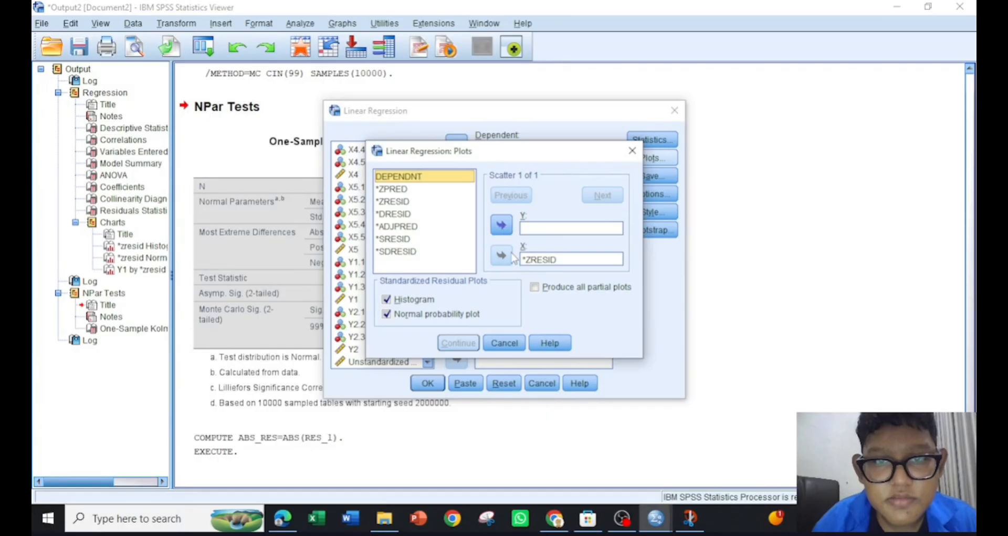
click(530, 259)
click(502, 255)
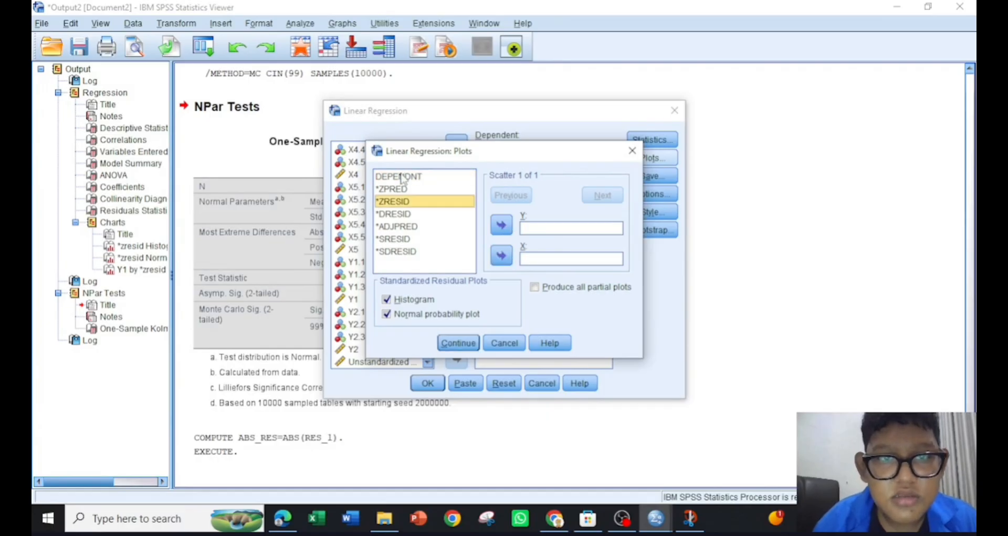
click(431, 240)
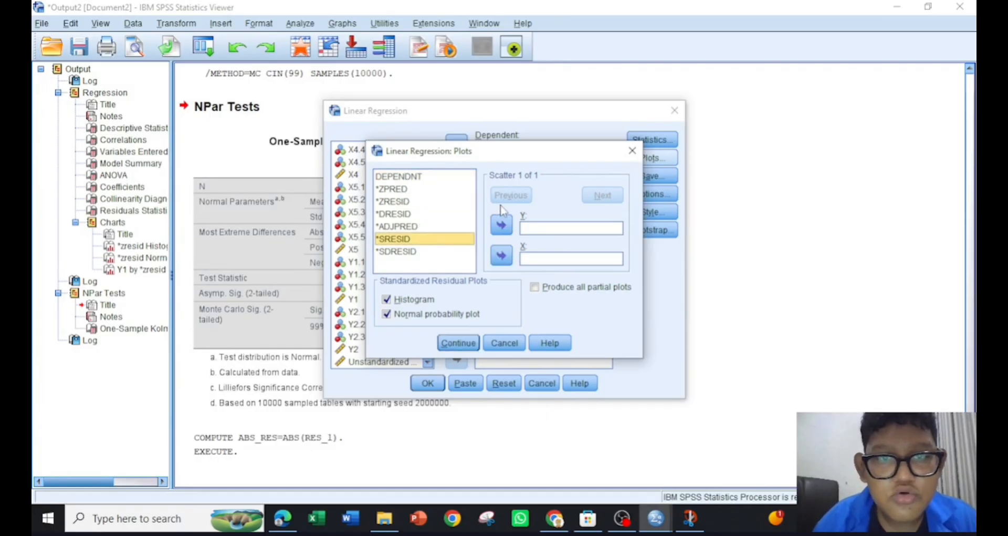
click(502, 225)
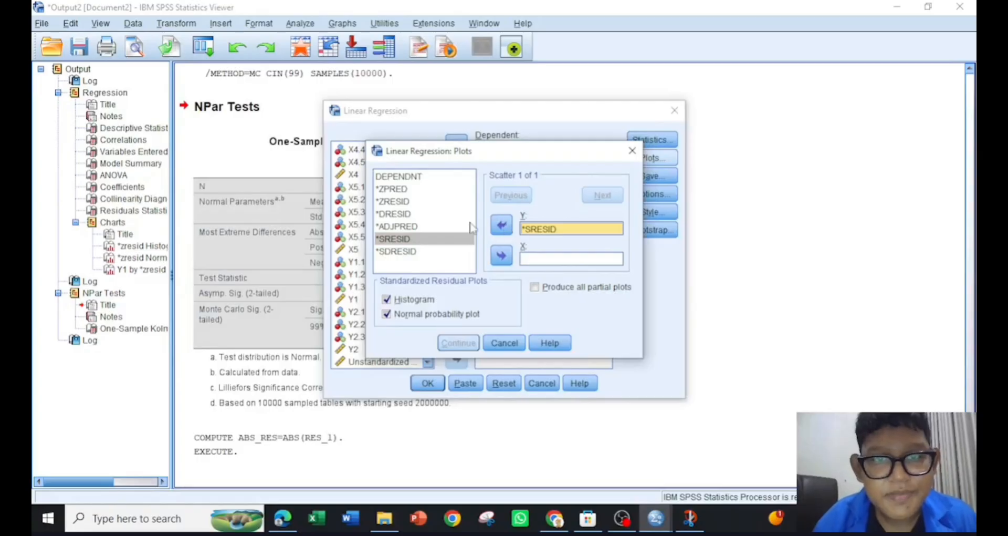
click(427, 189)
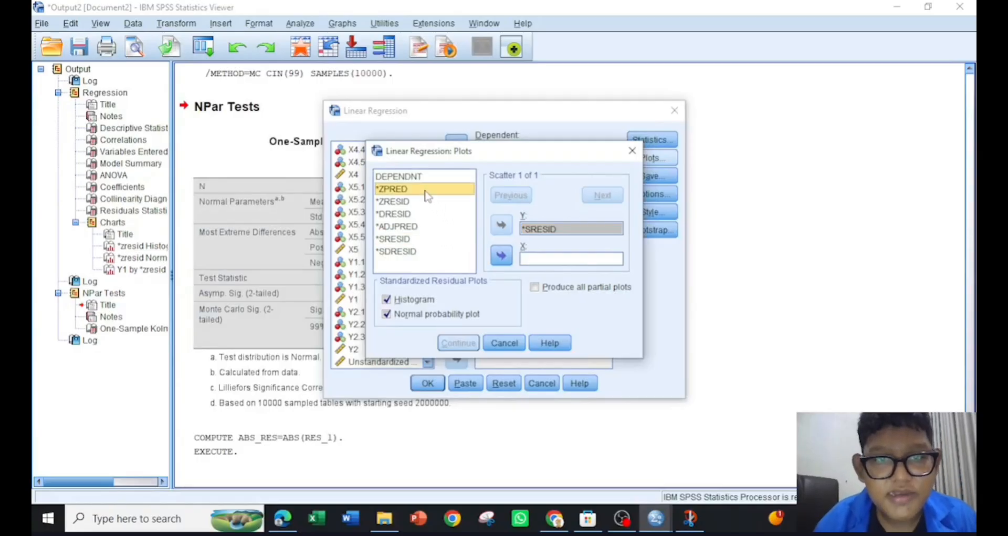
click(501, 264)
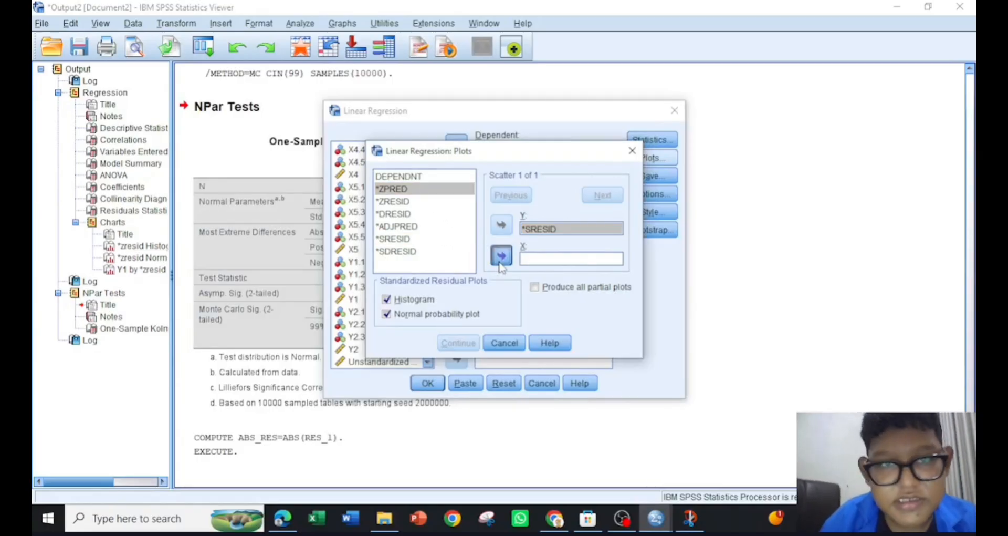
Step: Turn off the histogram and normal probability plot among the standardized residual plots and apply the plot settings
click(391, 303)
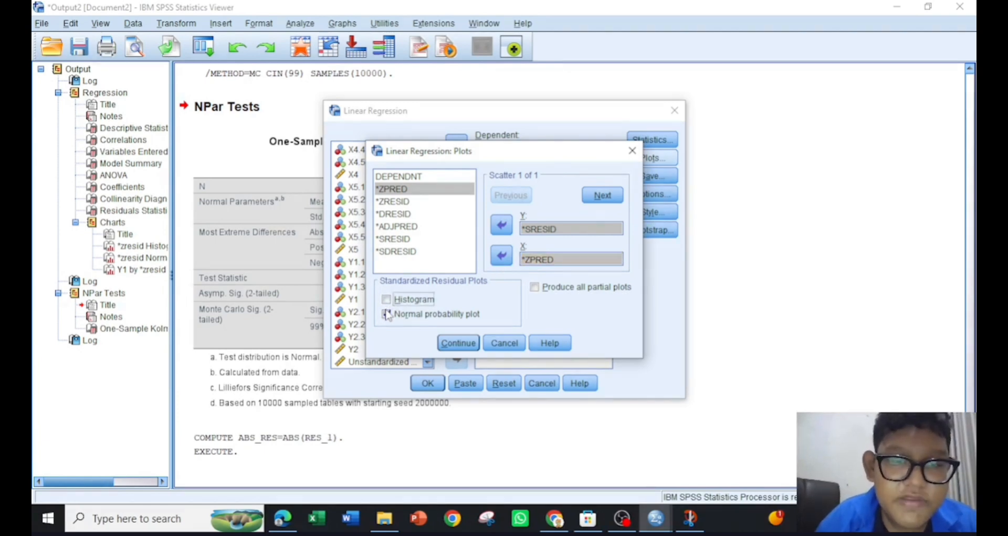
click(387, 314)
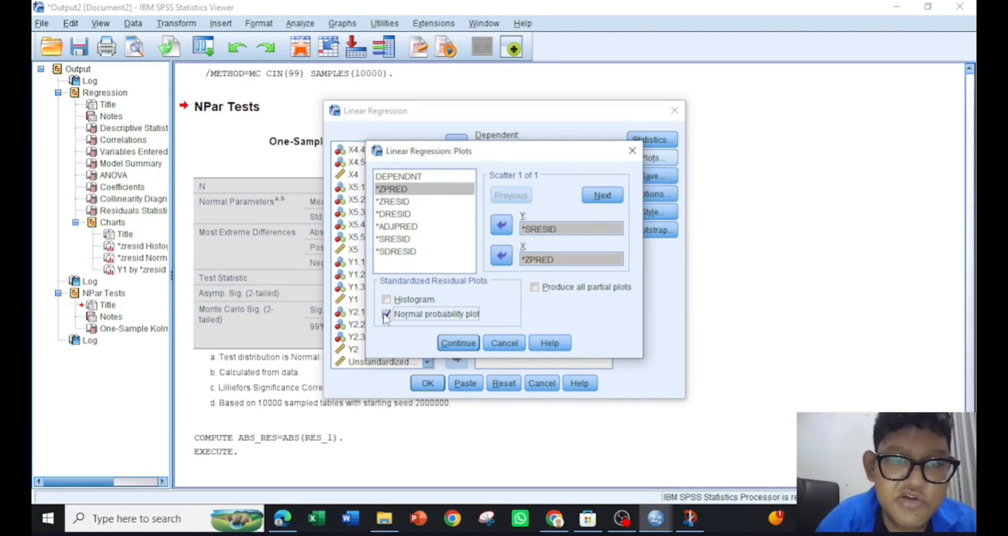
click(459, 343)
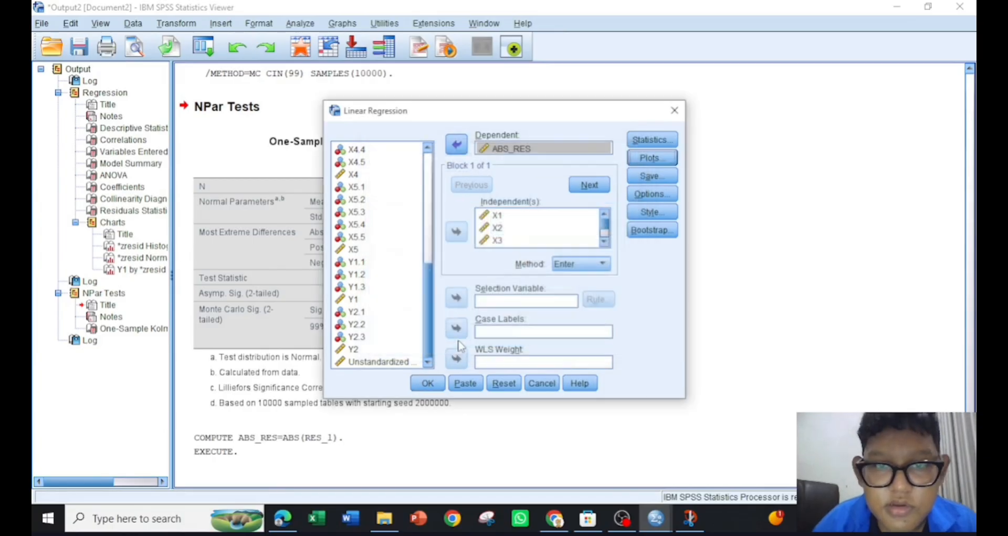
Step: Turn off saving of unstandardized residuals and run the regression of ABS_RES on X1 to X5
click(652, 176)
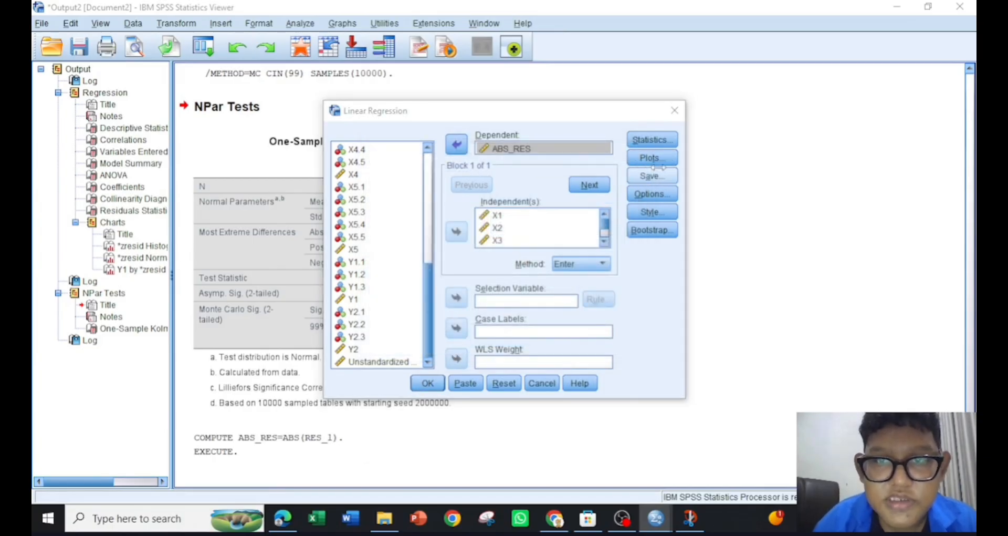
click(581, 99)
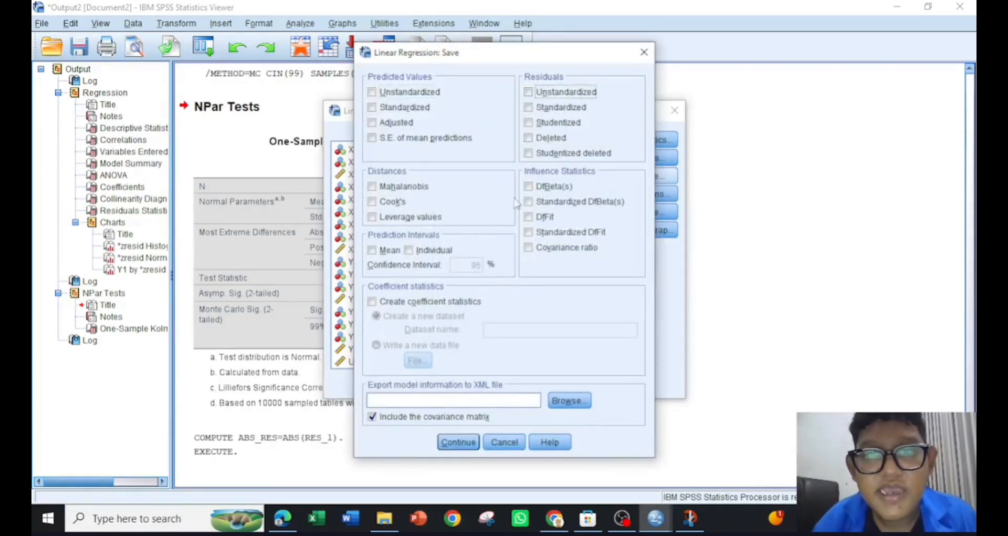
click(461, 445)
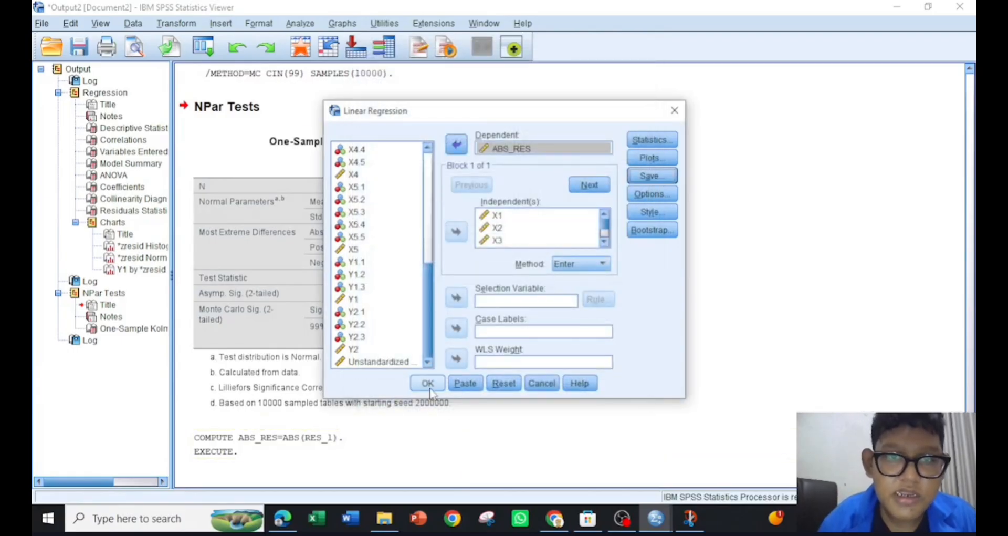
click(428, 384)
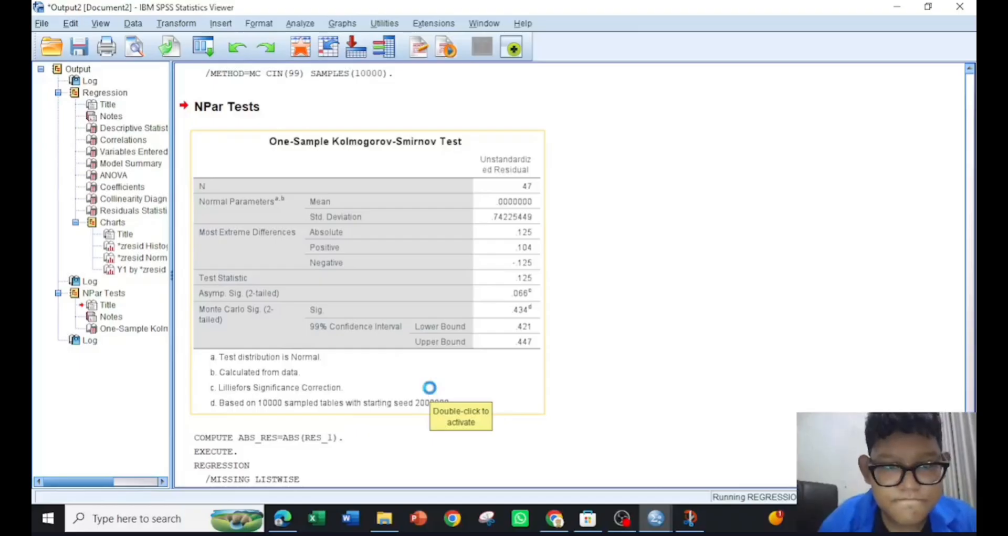
Step: Examine the coefficients' significance values, the residuals statistics and the scatterplot of the ABS_RES regression
scroll(430, 393, down, 2)
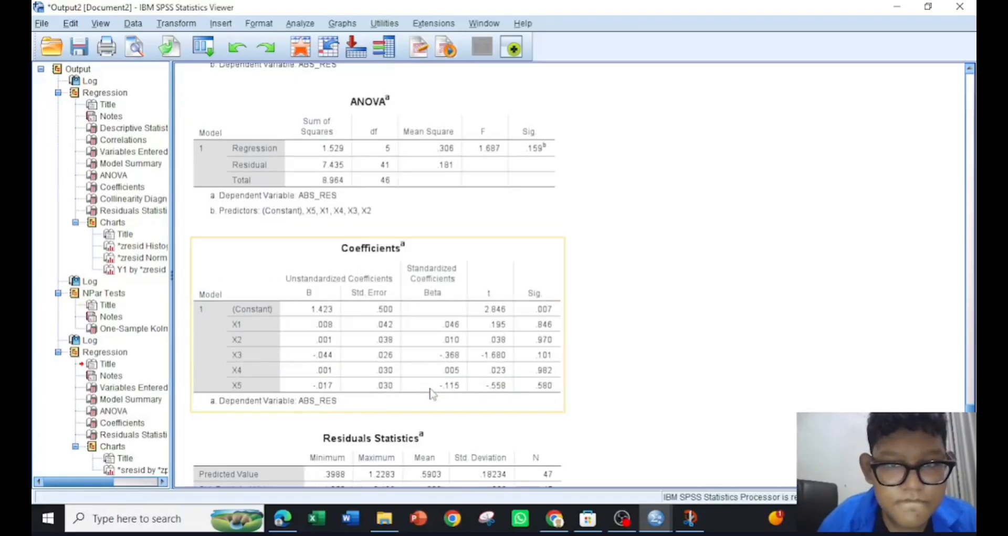
scroll(431, 393, down, 4)
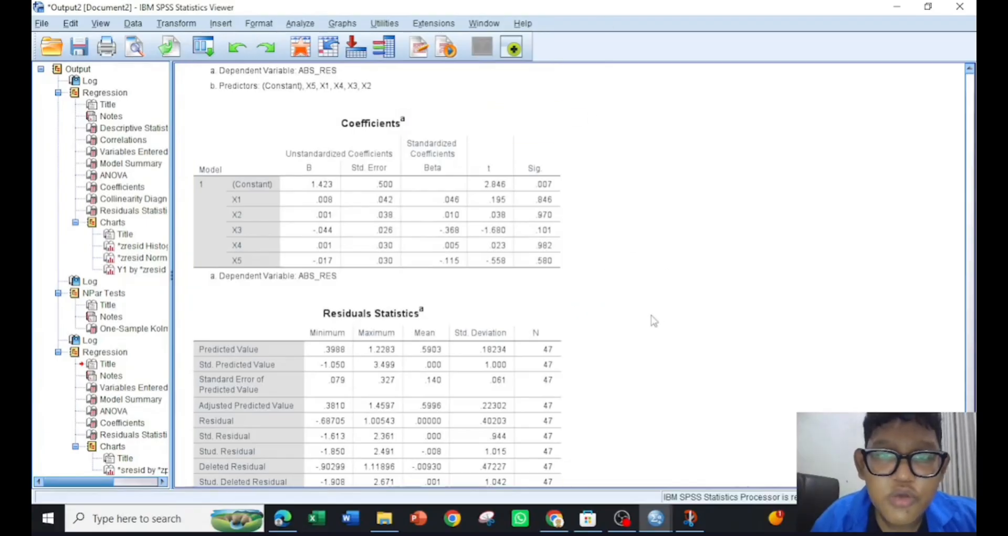
scroll(904, 293, down, 5)
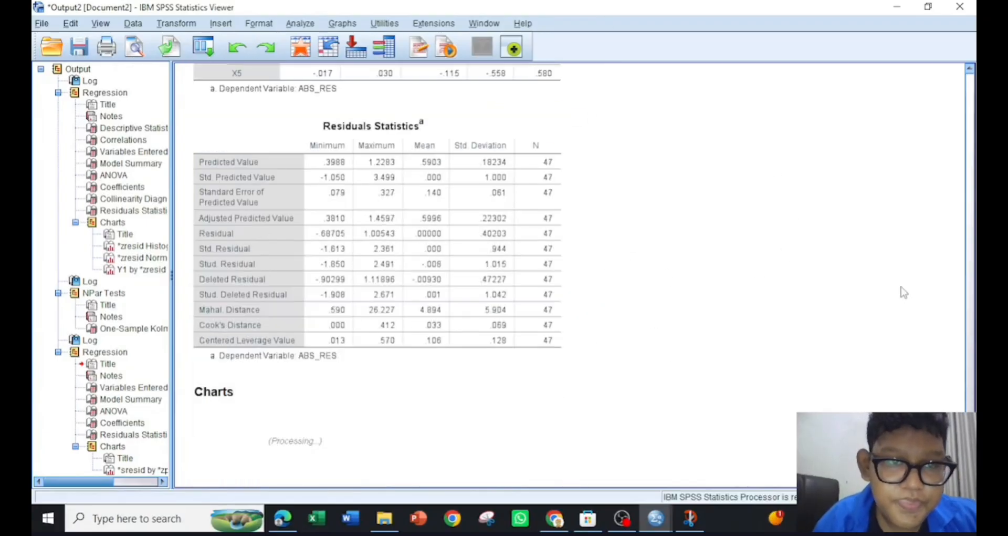
scroll(904, 293, down, 8)
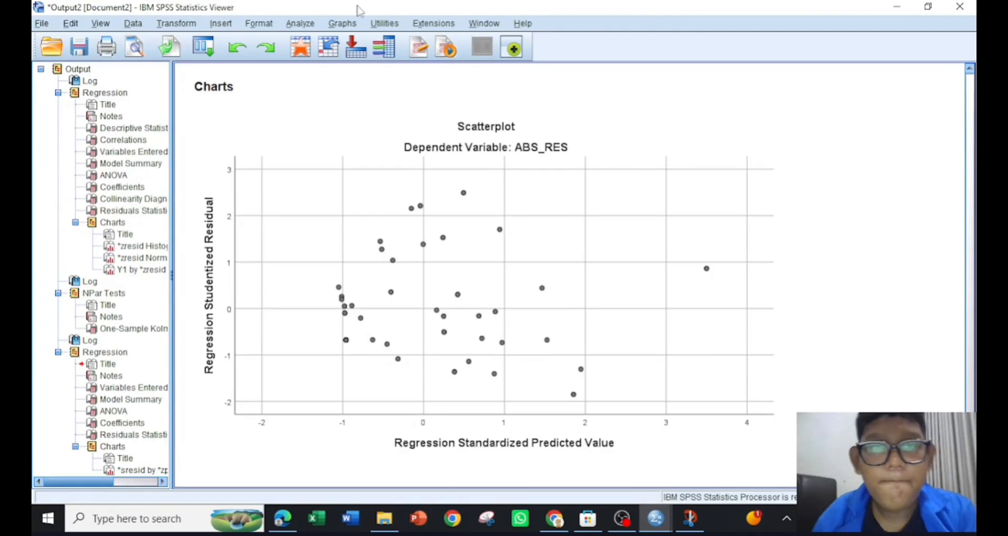
Step: Open a new linear regression and reset all its settings to the defaults
click(310, 26)
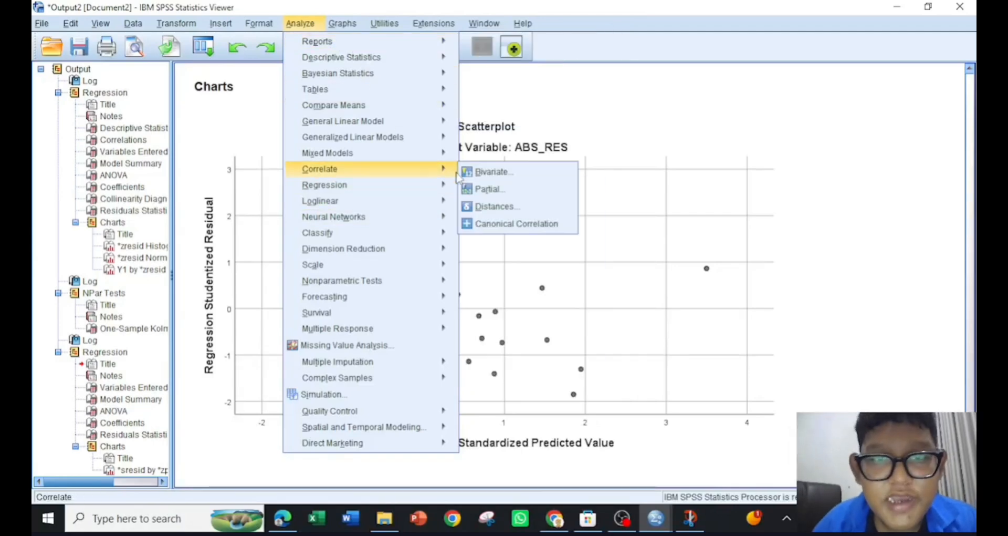
mouse_move(443, 192)
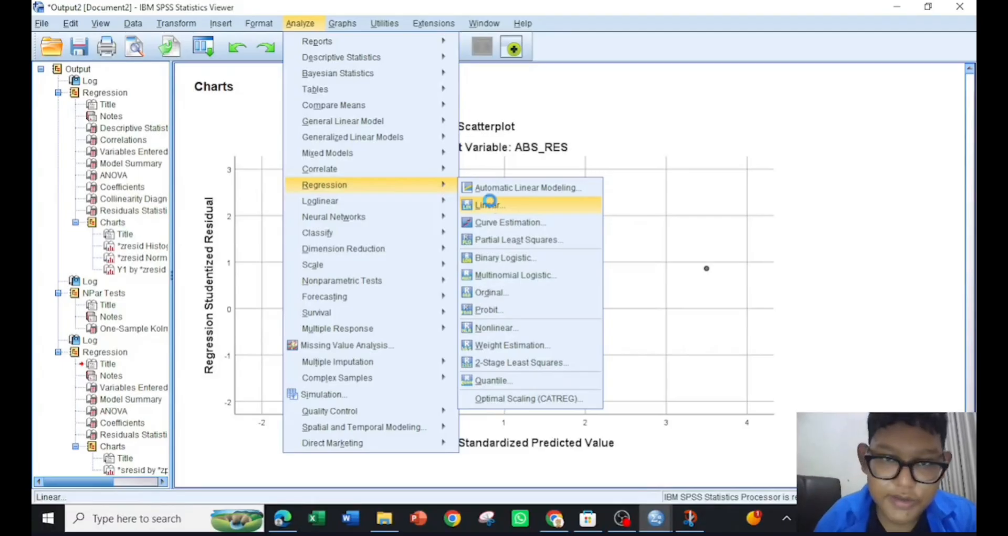
click(490, 205)
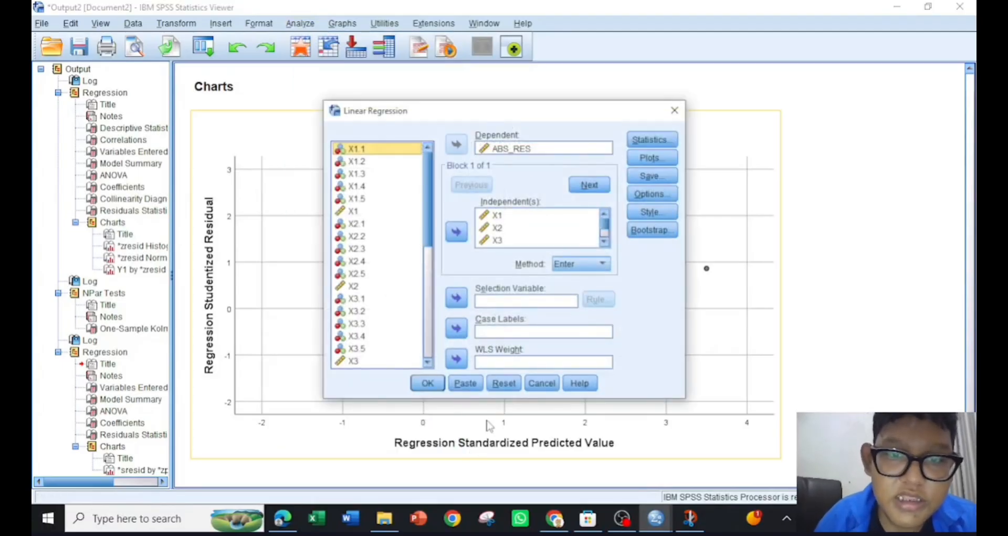
click(499, 388)
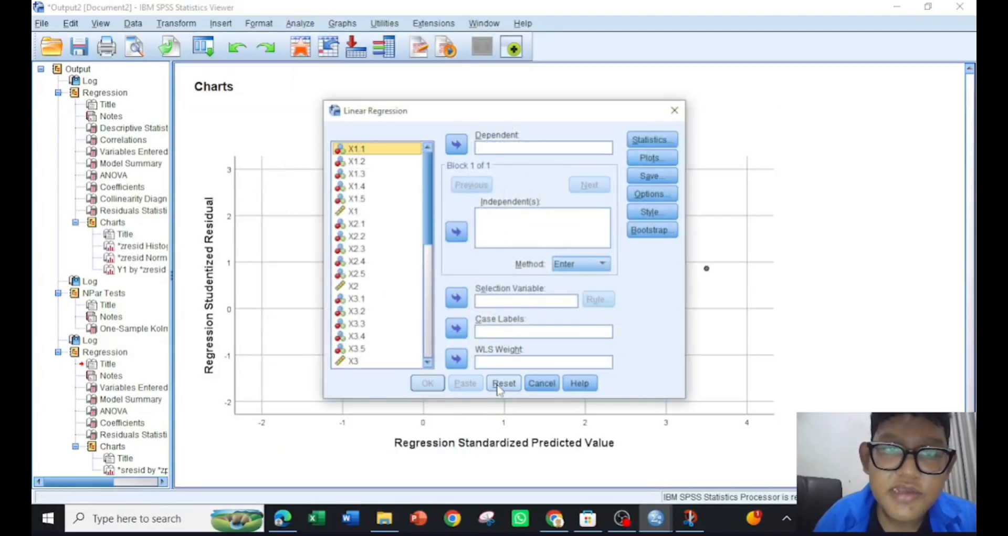
Step: Add R squared change, descriptives, part and partial correlations, and collinearity diagnostics to the regression statistics
click(653, 141)
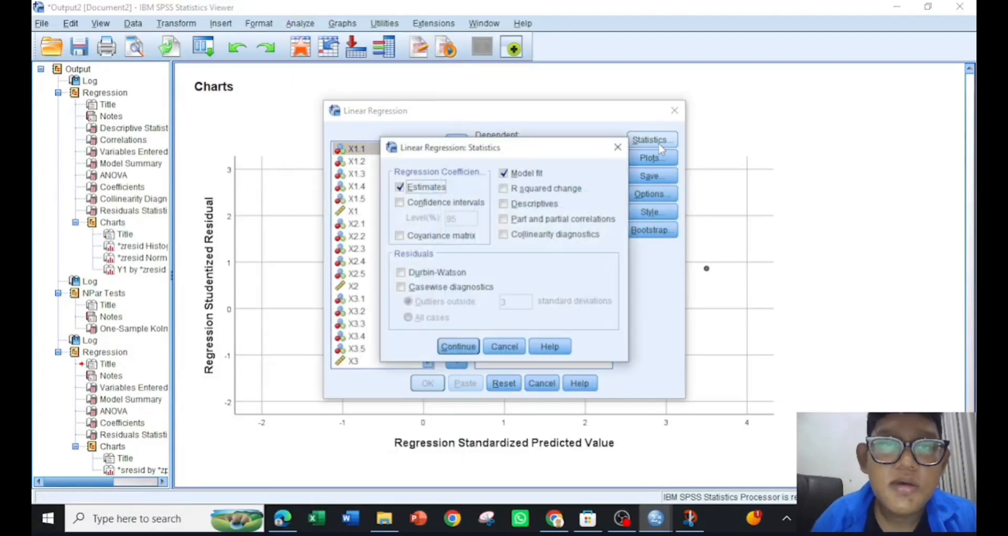
click(504, 203)
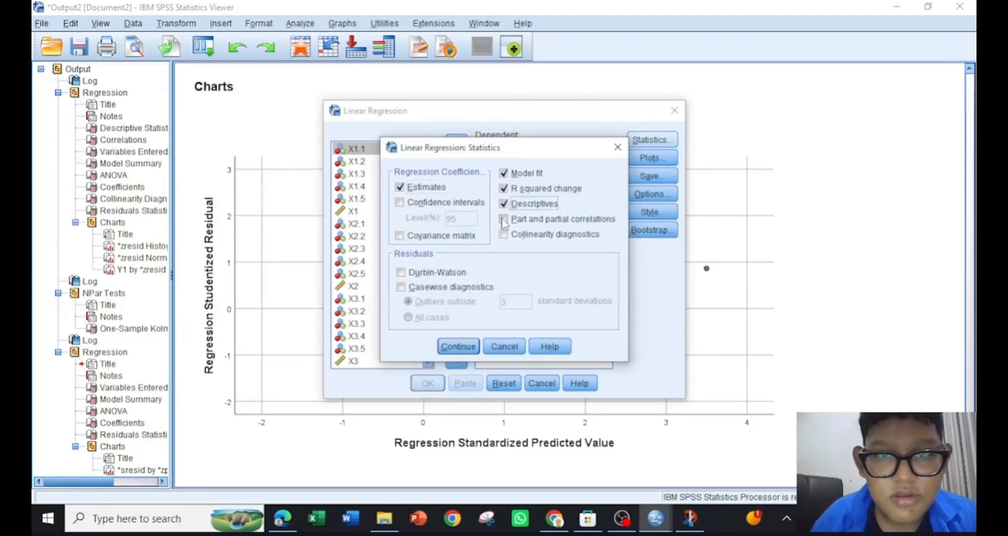
click(504, 219)
click(505, 235)
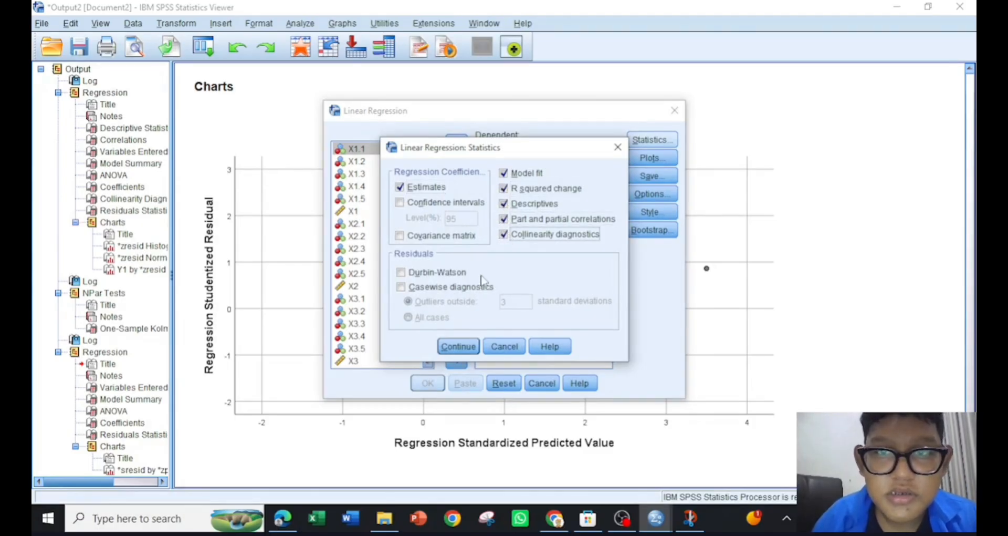
click(459, 348)
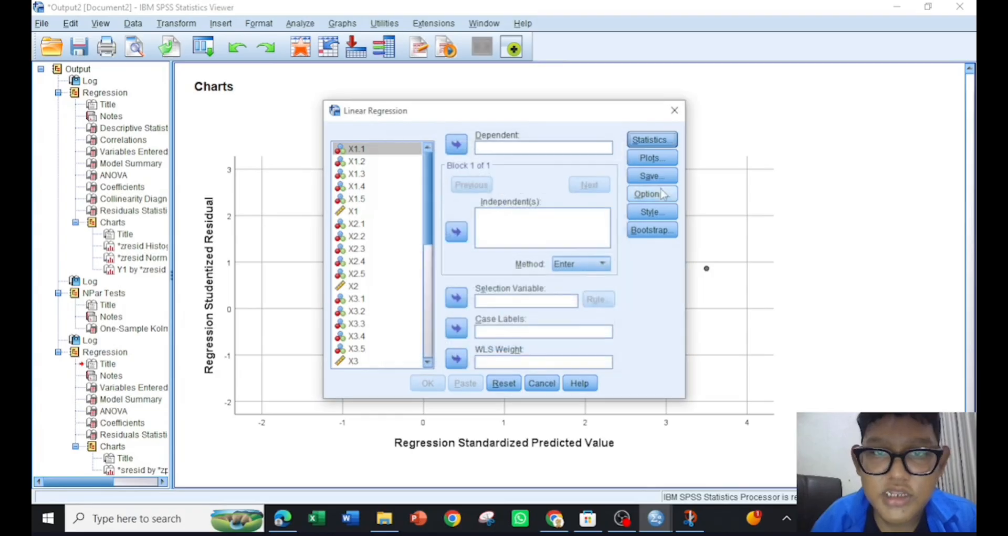
Step: Set the regression plots to DEPENDNT on Y against *ZRESID on X, with a histogram and normal probability plot
click(652, 158)
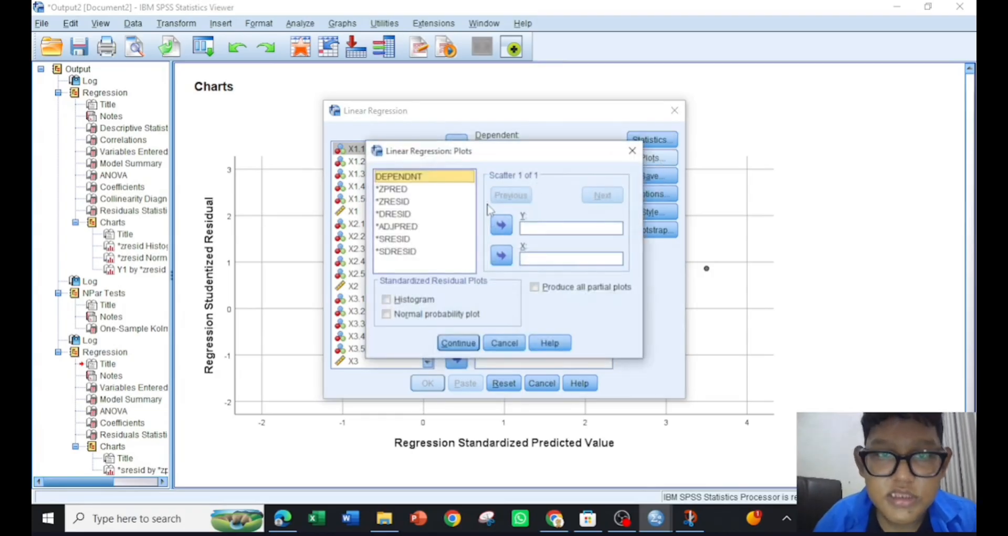
click(502, 223)
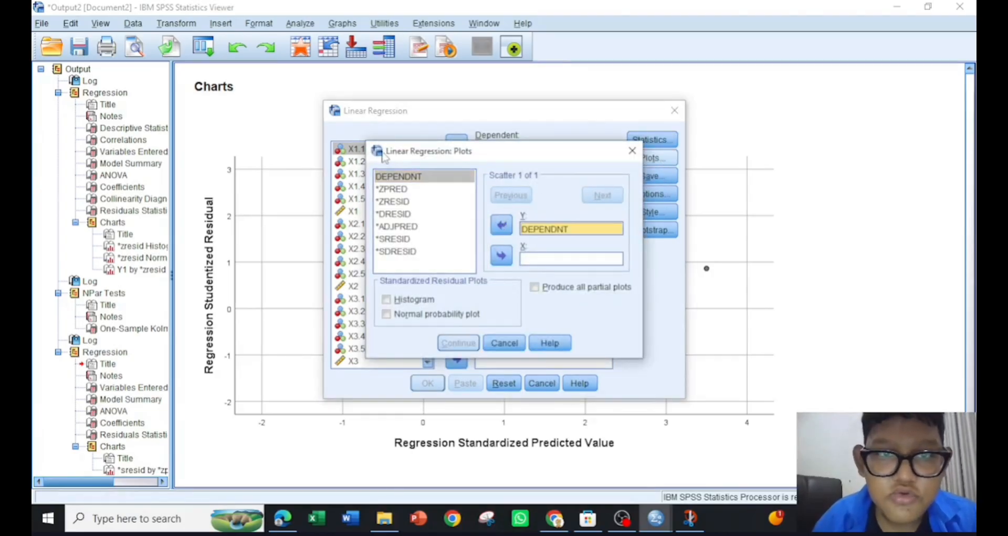
click(395, 201)
click(502, 256)
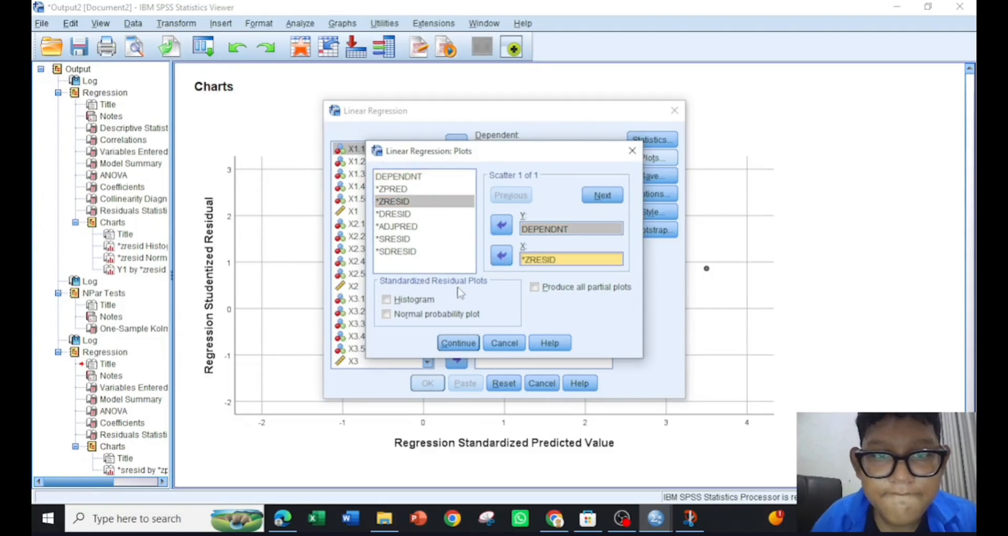
click(388, 299)
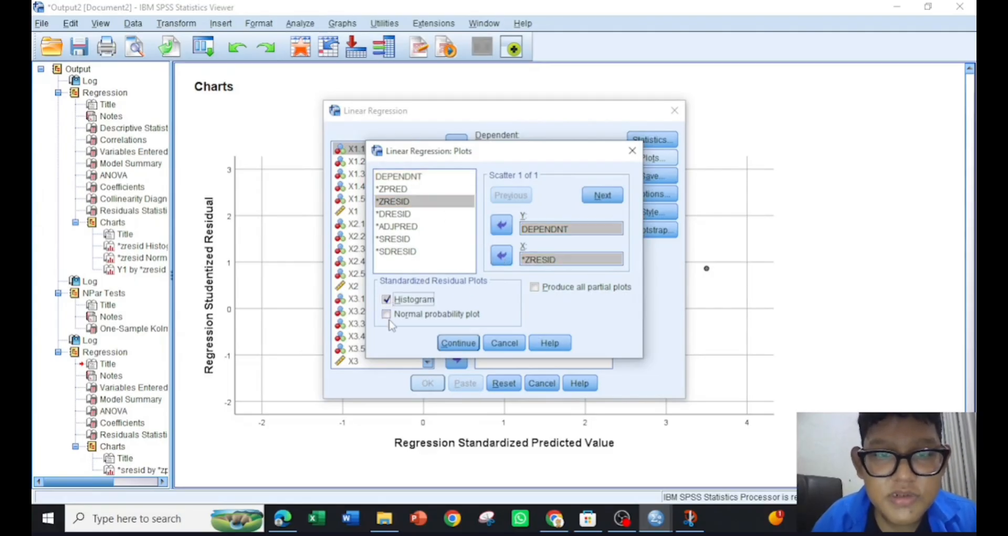
click(387, 314)
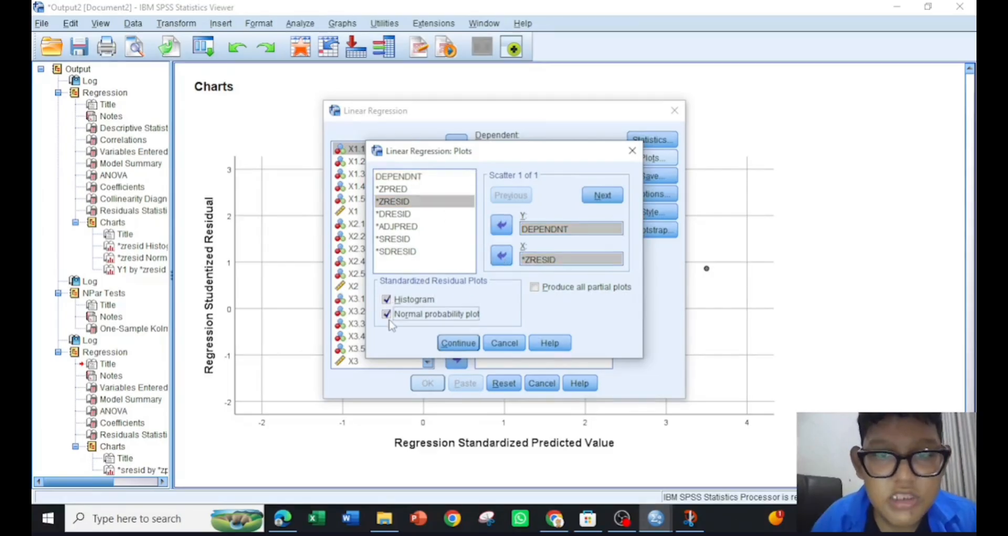
click(461, 346)
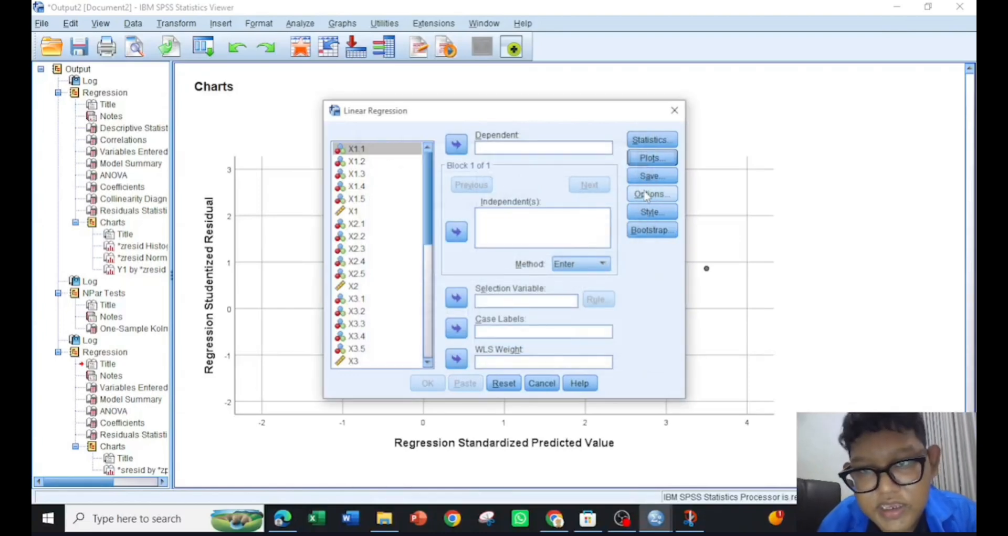
Step: Turn on saving of unstandardized residuals for the regression
click(649, 176)
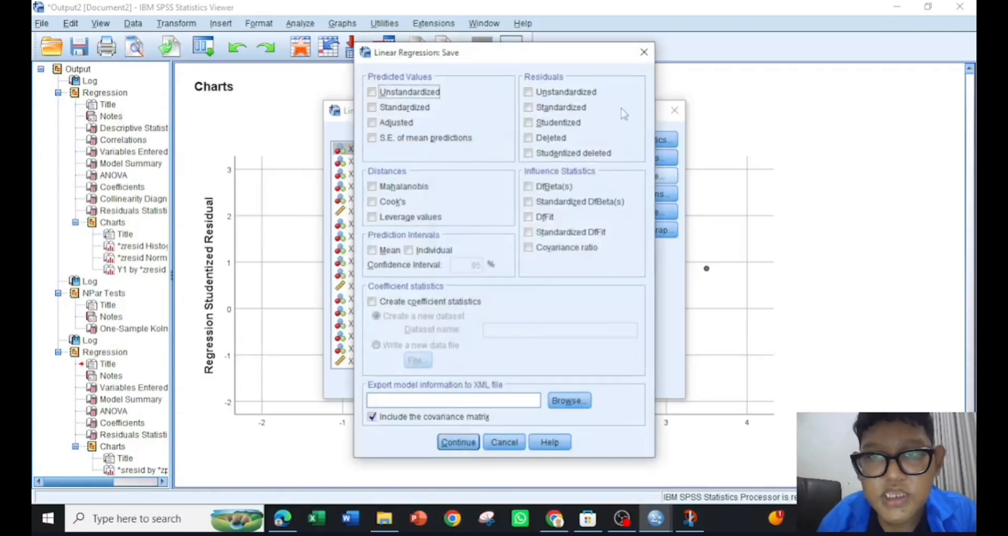
click(594, 100)
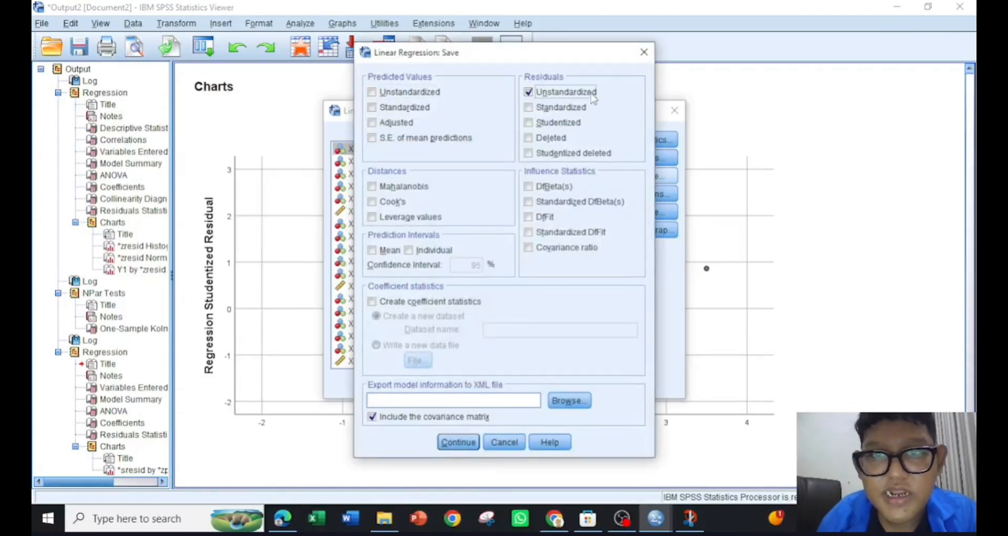
click(459, 442)
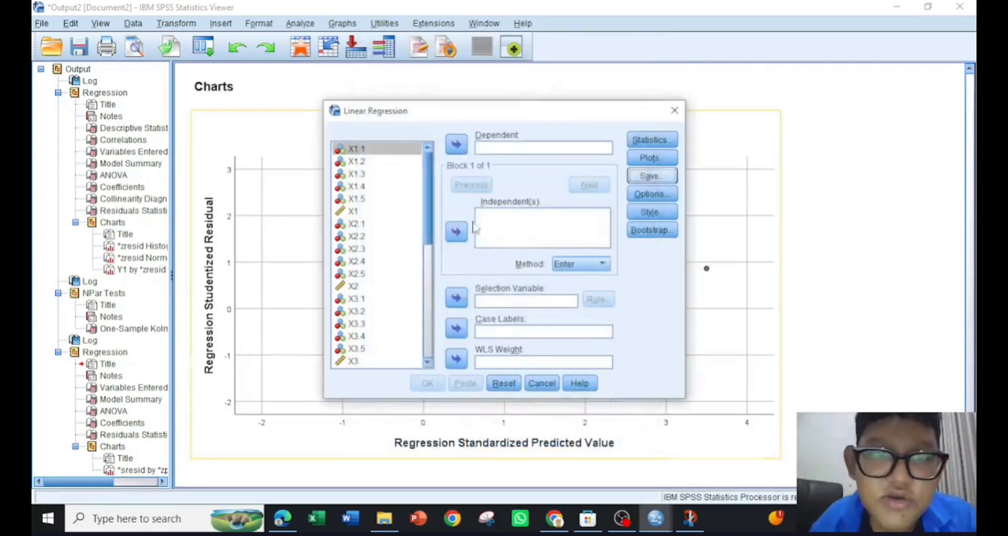
Step: Add X1, X2, X3, X4 and X5 as the independent variables of the regression
click(381, 212)
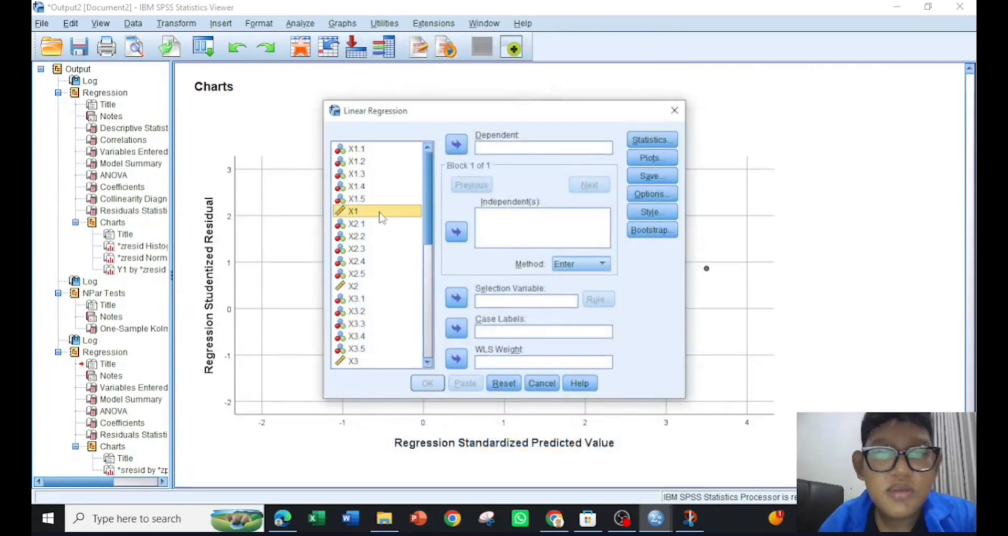
click(456, 231)
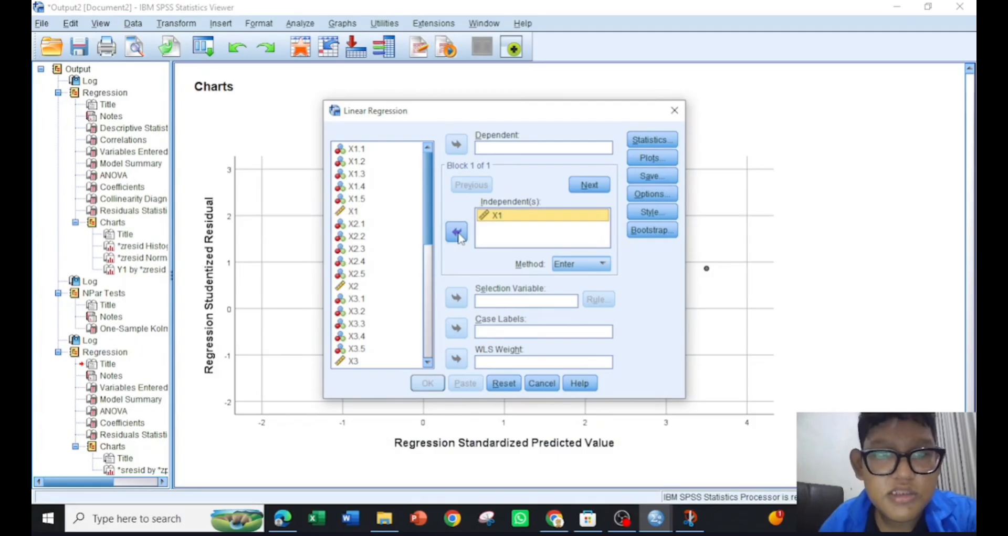
click(362, 286)
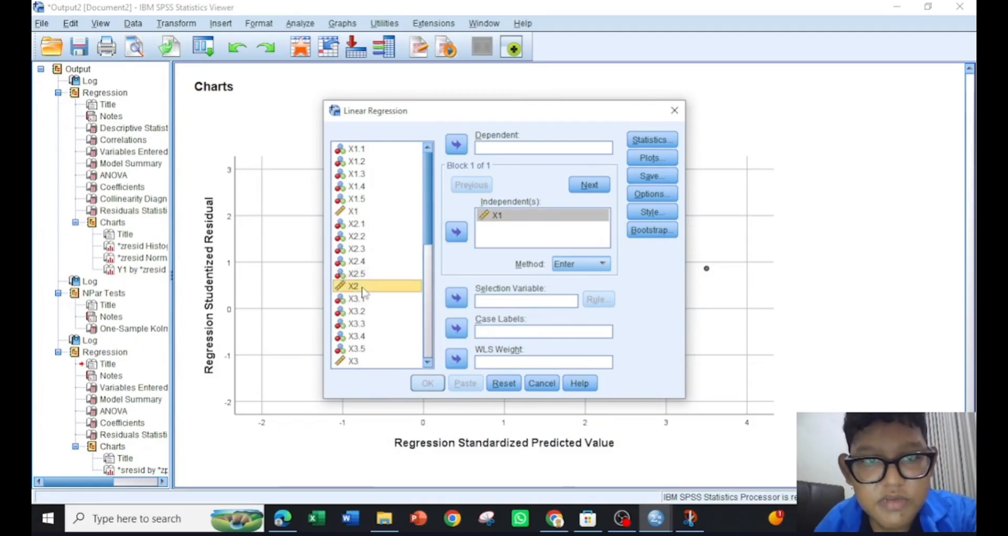
click(456, 231)
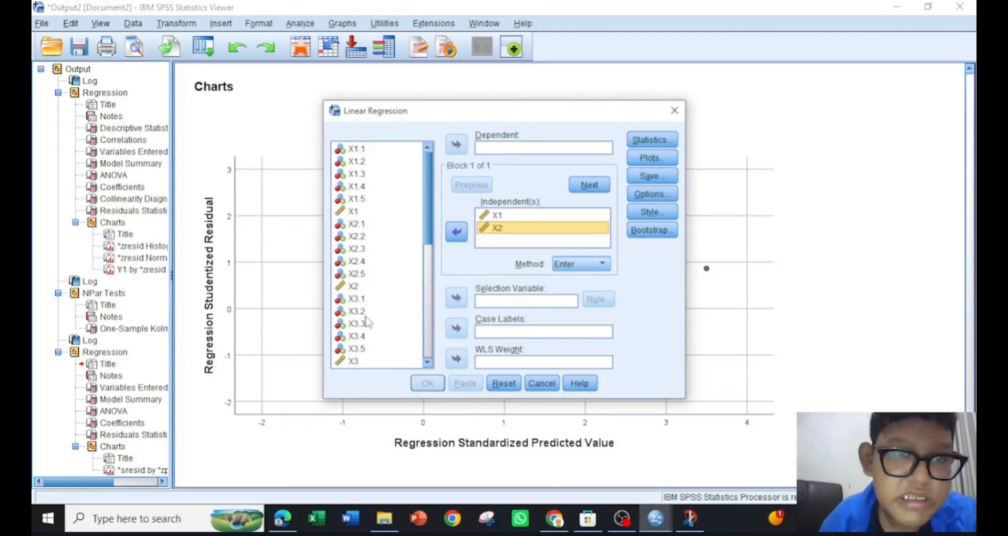
scroll(367, 321, down, 4)
click(353, 210)
click(457, 233)
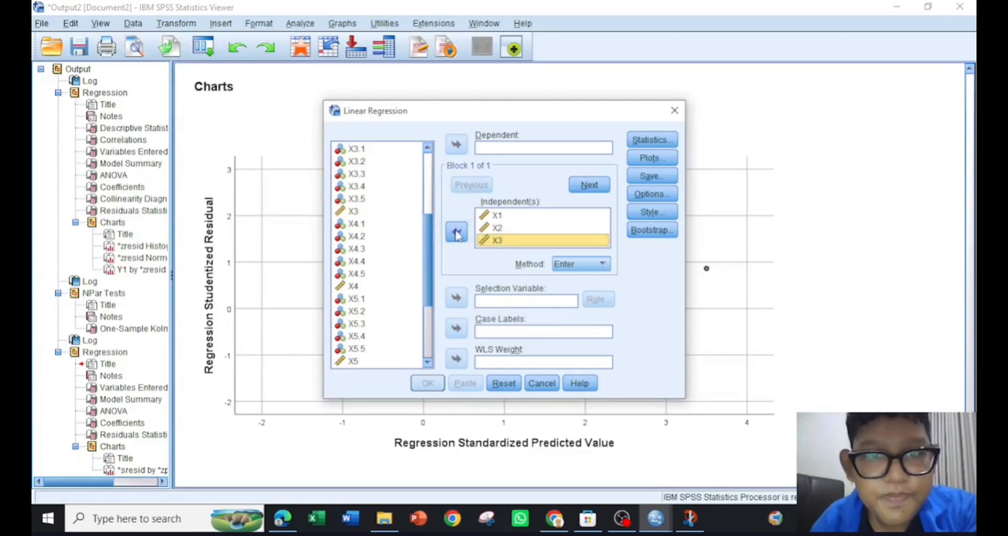
click(353, 273)
click(353, 286)
click(457, 232)
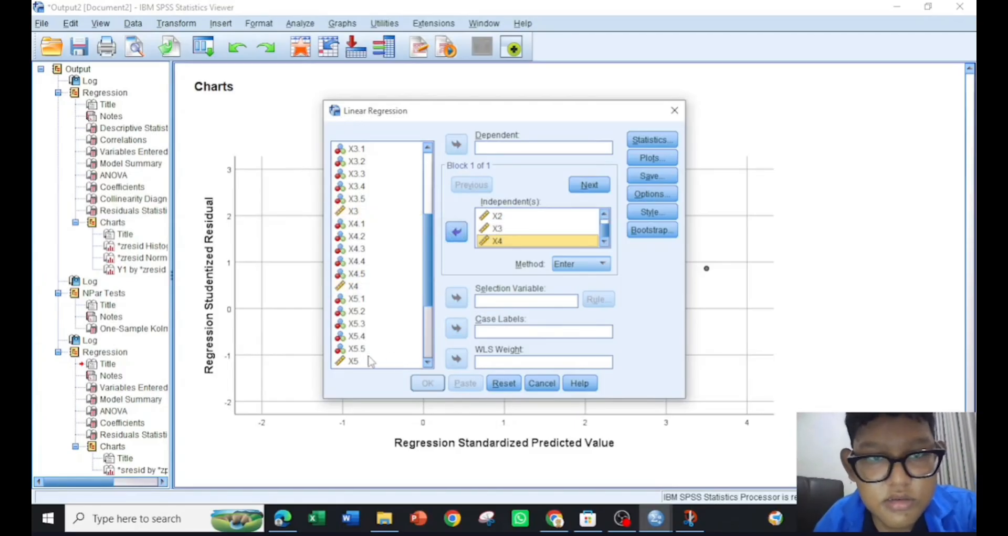
click(357, 361)
click(465, 229)
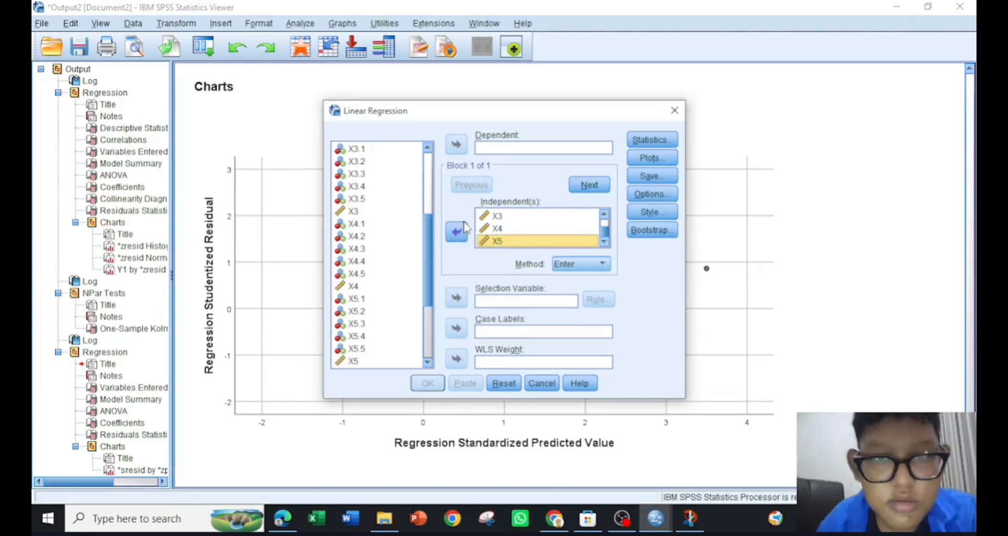
Step: Set Y2 as the dependent variable of the regression
scroll(368, 341, down, 3)
click(367, 339)
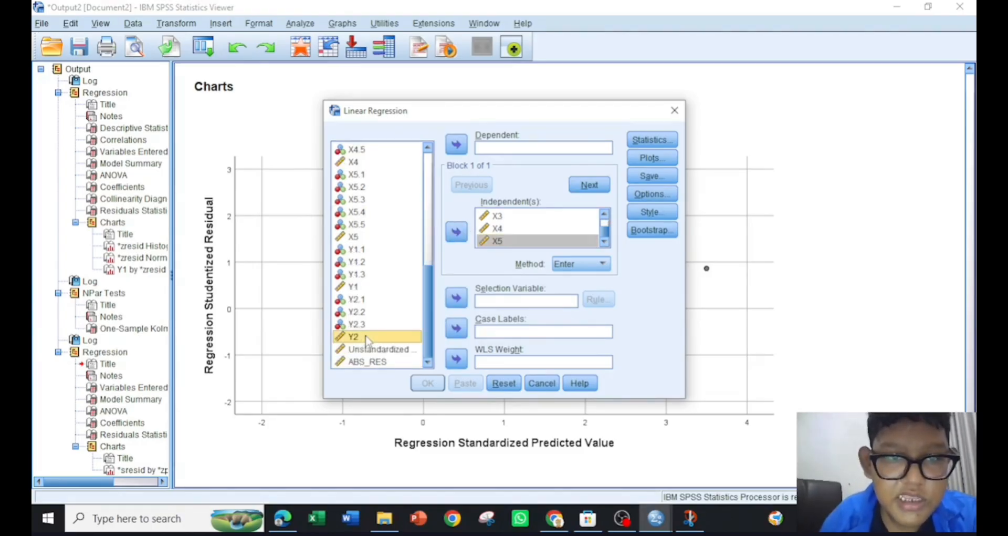
click(454, 150)
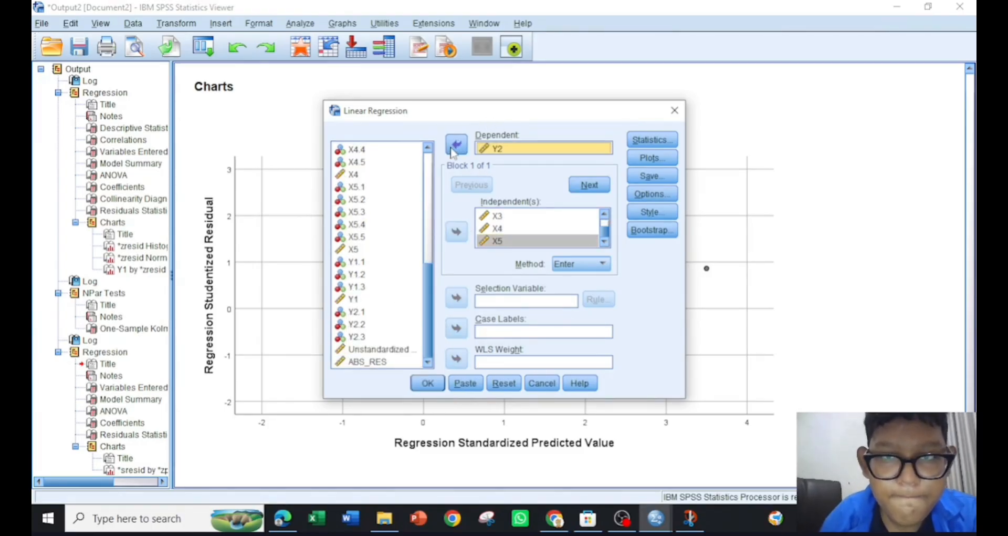
Step: Review the save, plot and statistics settings, and run the regression of Y2 on X1 to X5
click(654, 178)
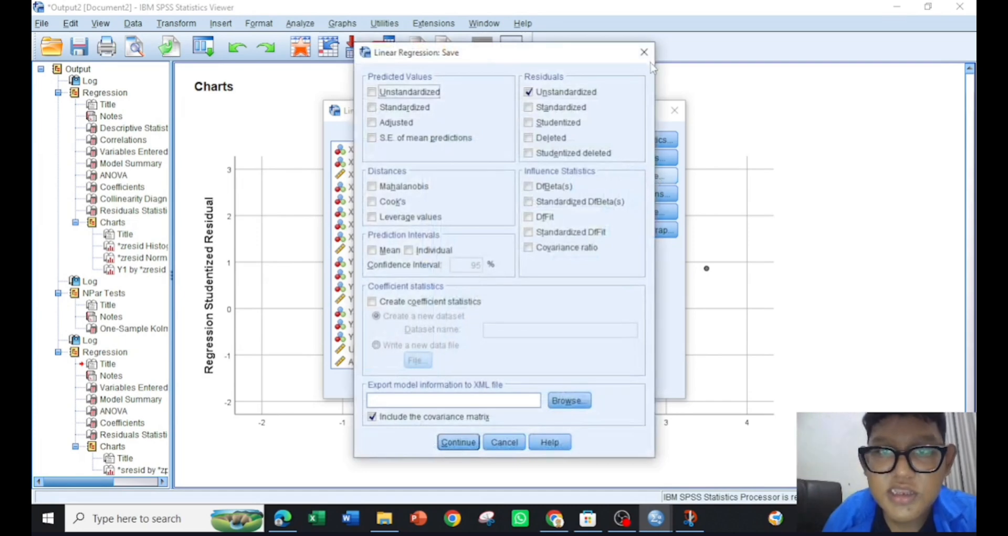
click(644, 52)
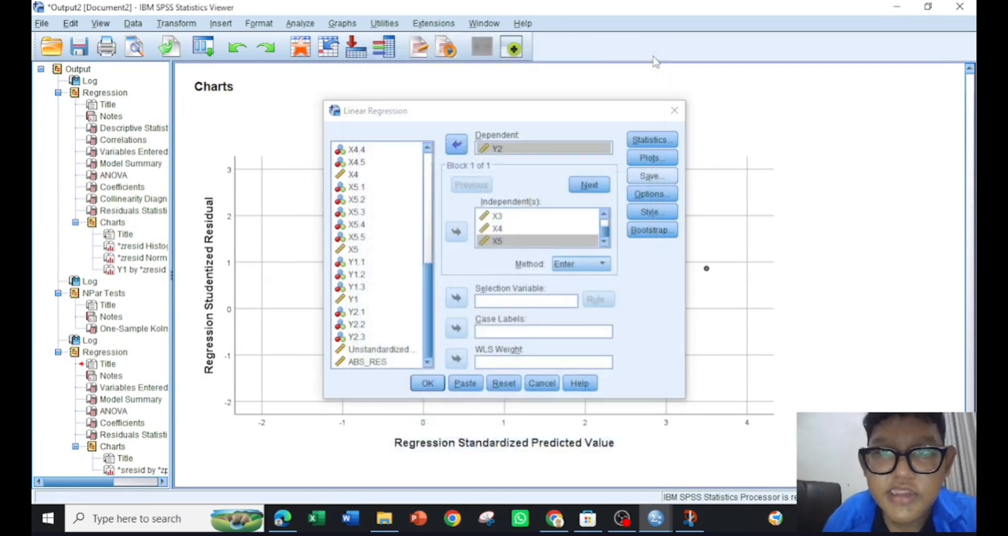
click(665, 158)
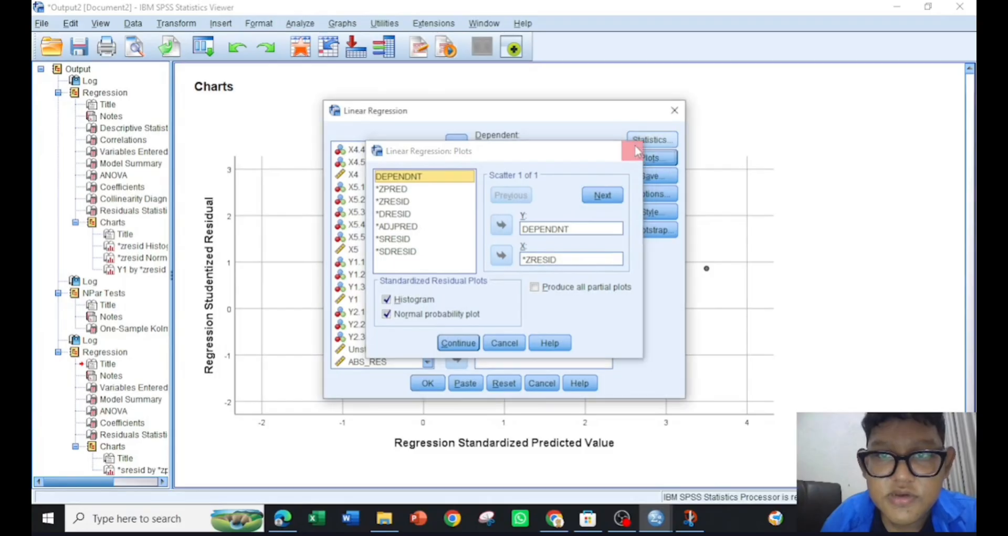
click(633, 150)
click(647, 141)
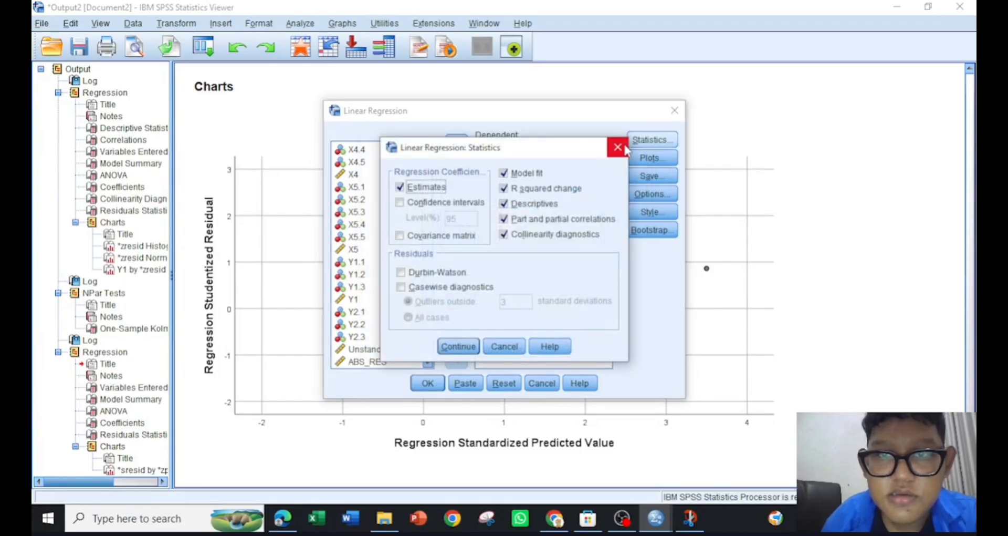
click(613, 148)
click(426, 384)
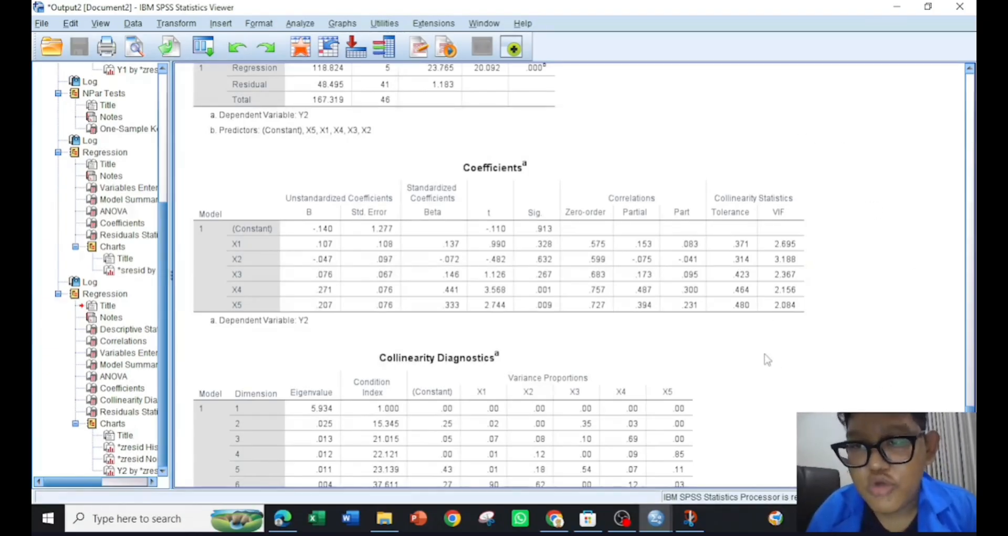
Step: Examine the Y2 regression's tolerance and VIF values, residual histogram, normal P-P plot and scatterplot
click(743, 237)
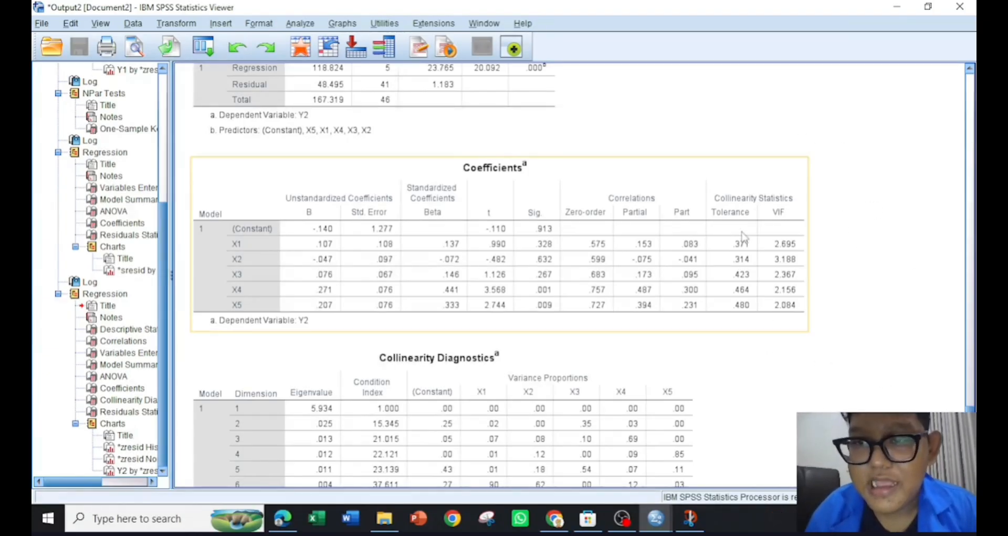
click(796, 336)
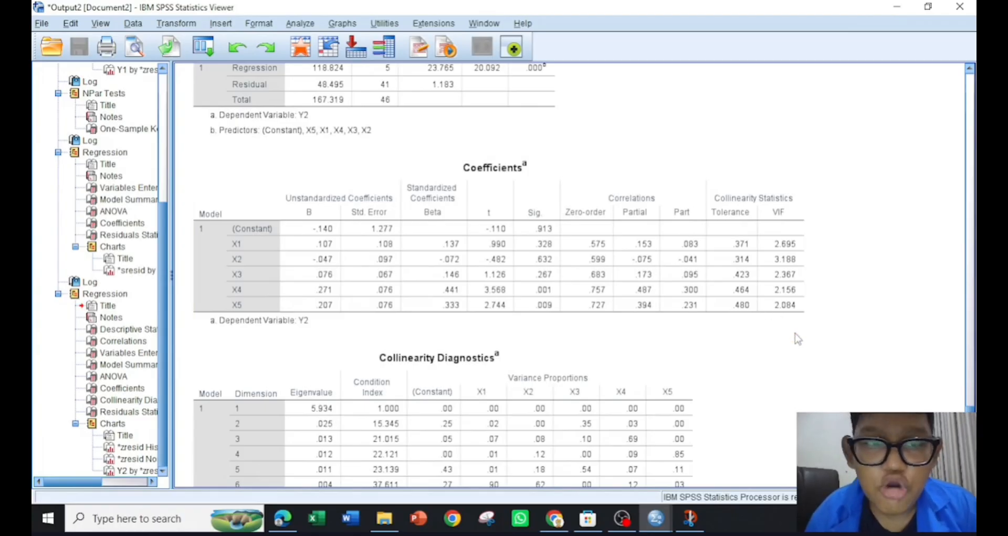
scroll(745, 372, down, 3)
scroll(746, 372, down, 12)
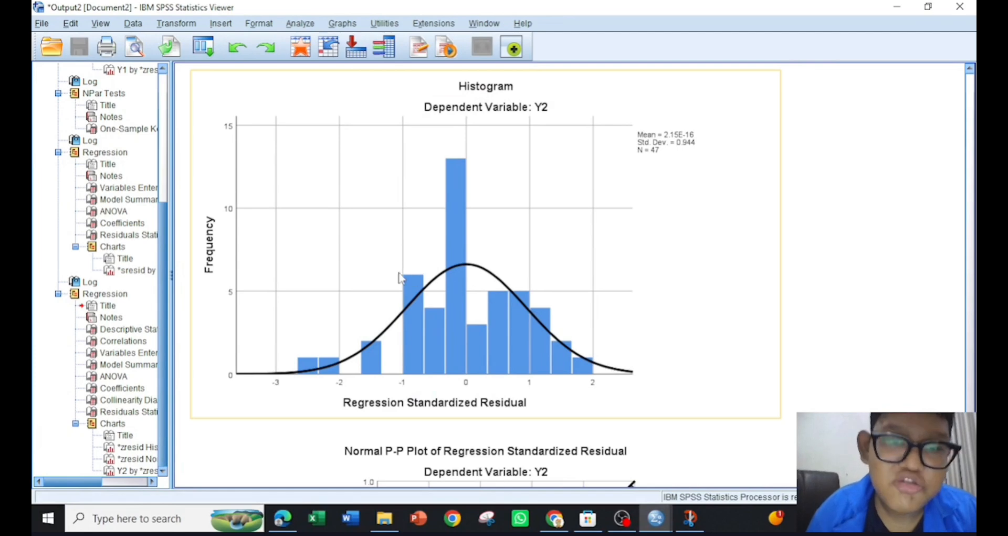
scroll(756, 442, down, 5)
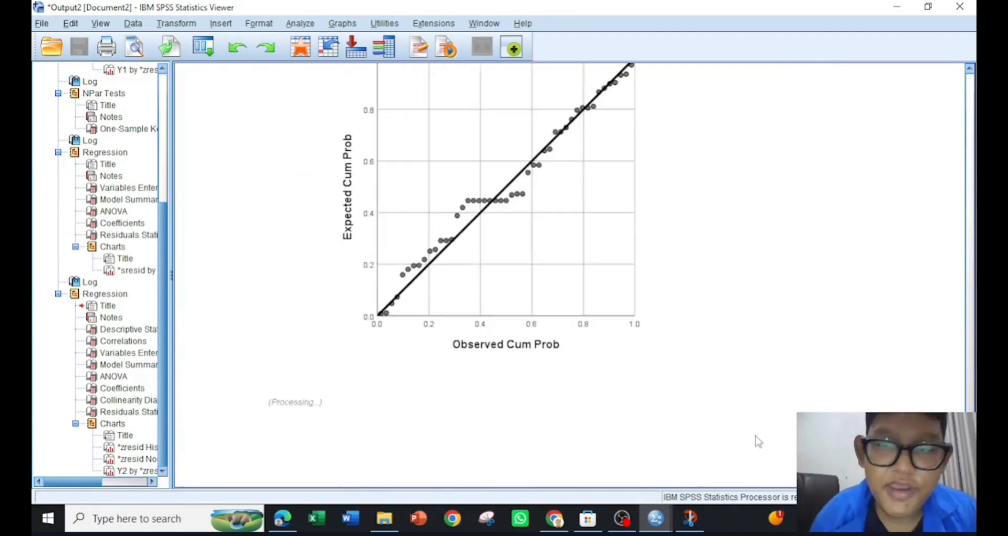
scroll(729, 252, up, 3)
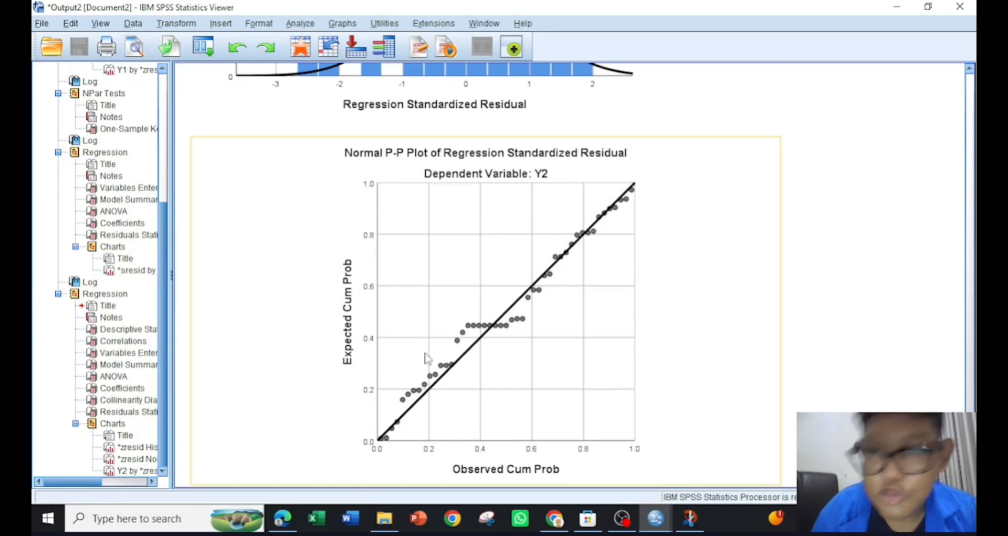
scroll(801, 353, down, 9)
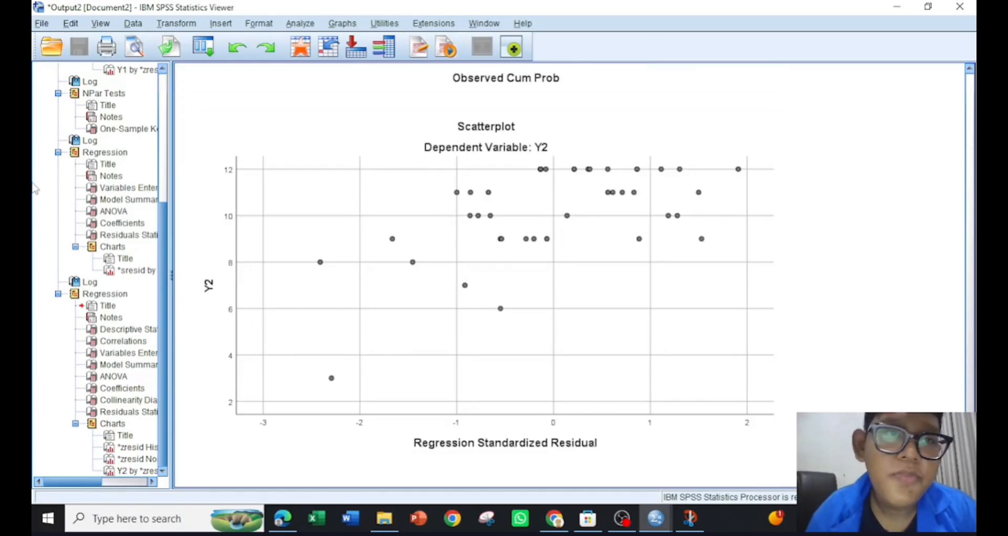
Step: Set up a One-Sample Kolmogorov-Smirnov test, replacing the first unstandardized residual with the Y2 regression's residual RES_2 as the test variable
click(297, 24)
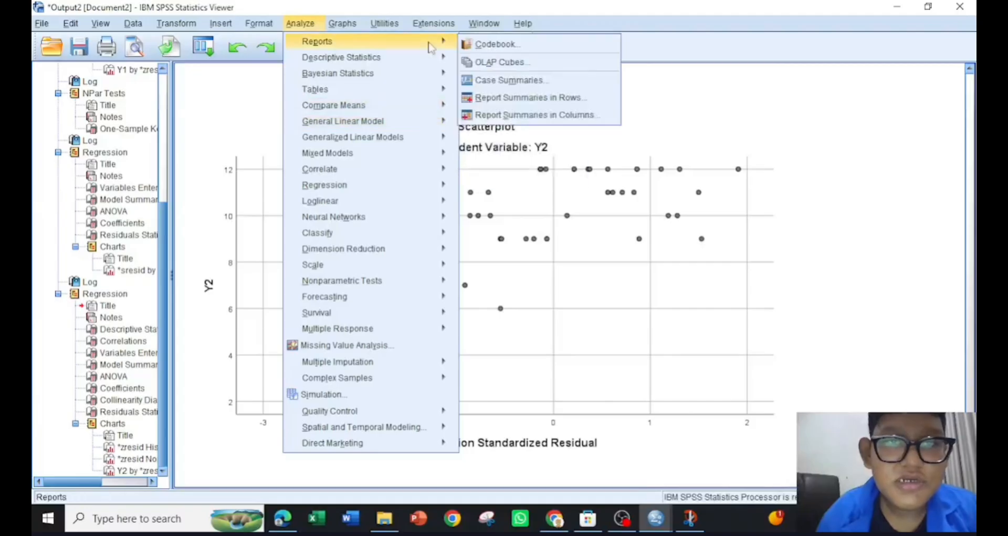
mouse_move(438, 194)
mouse_move(419, 267)
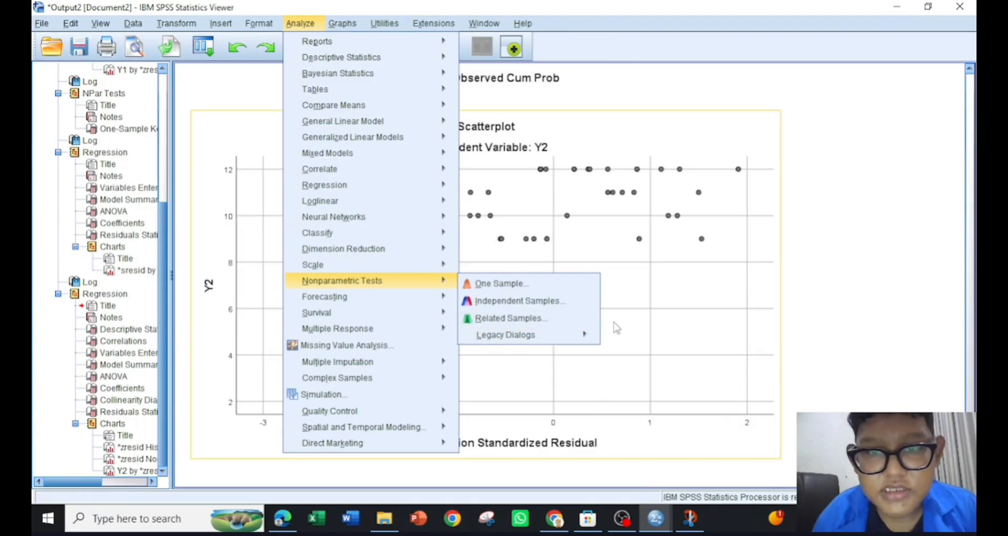
mouse_move(588, 339)
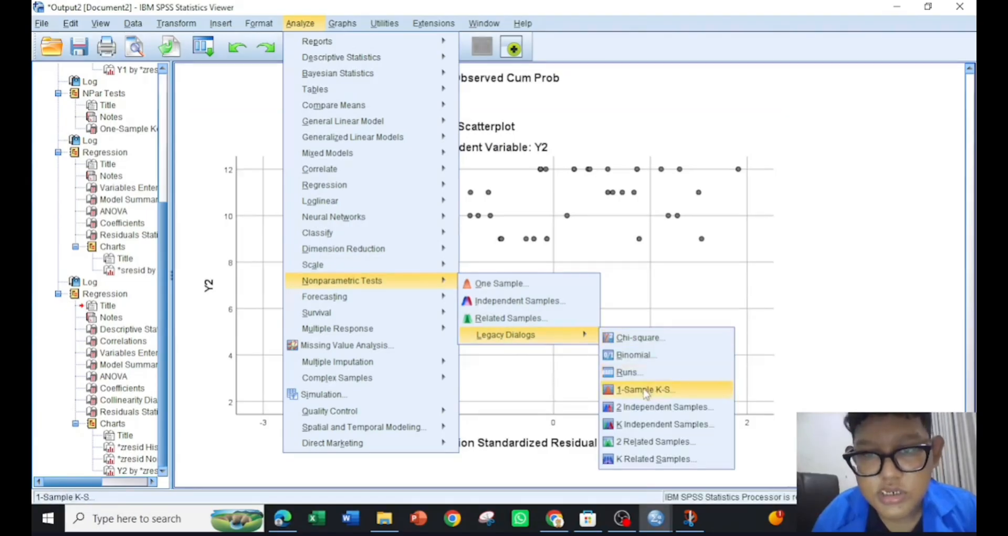
click(646, 391)
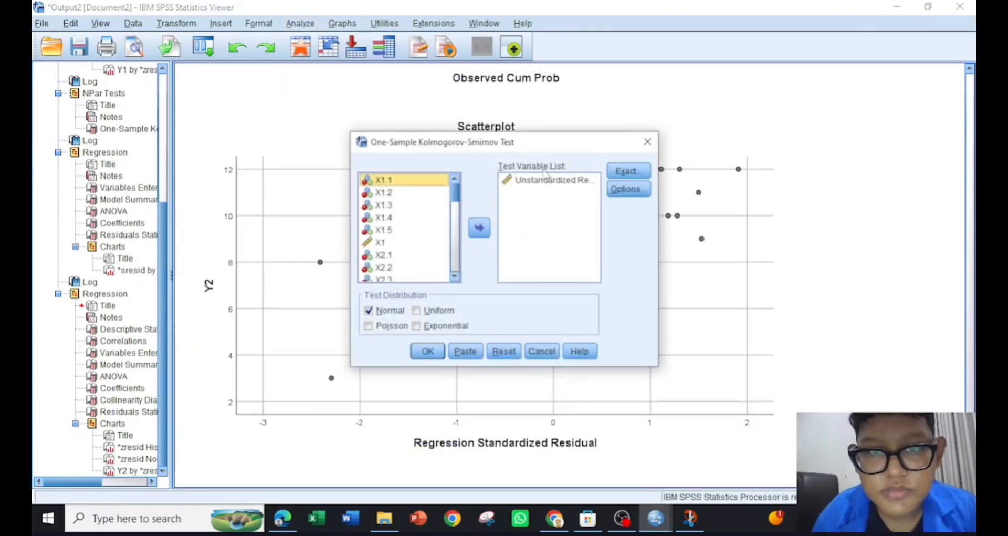
click(535, 181)
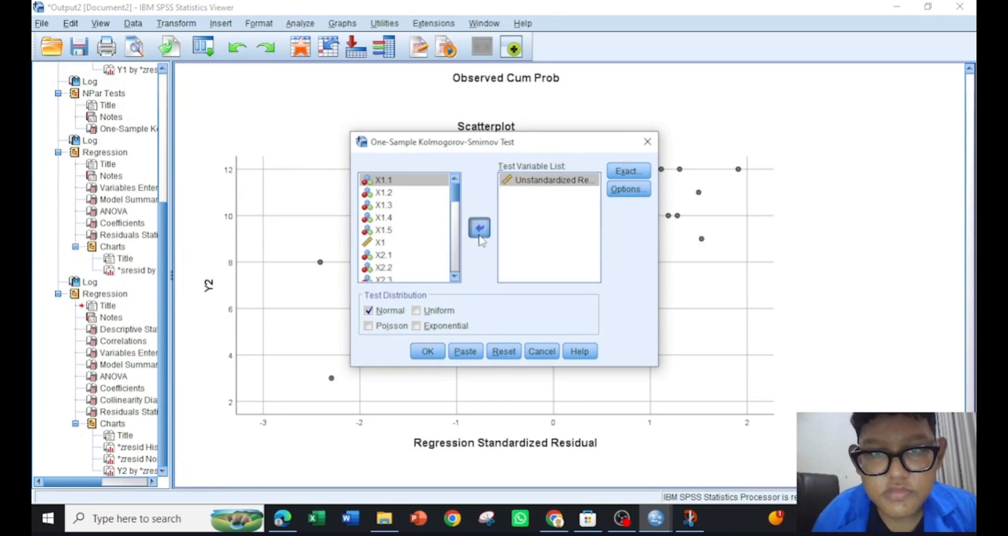
click(479, 227)
scroll(406, 260, down, 1)
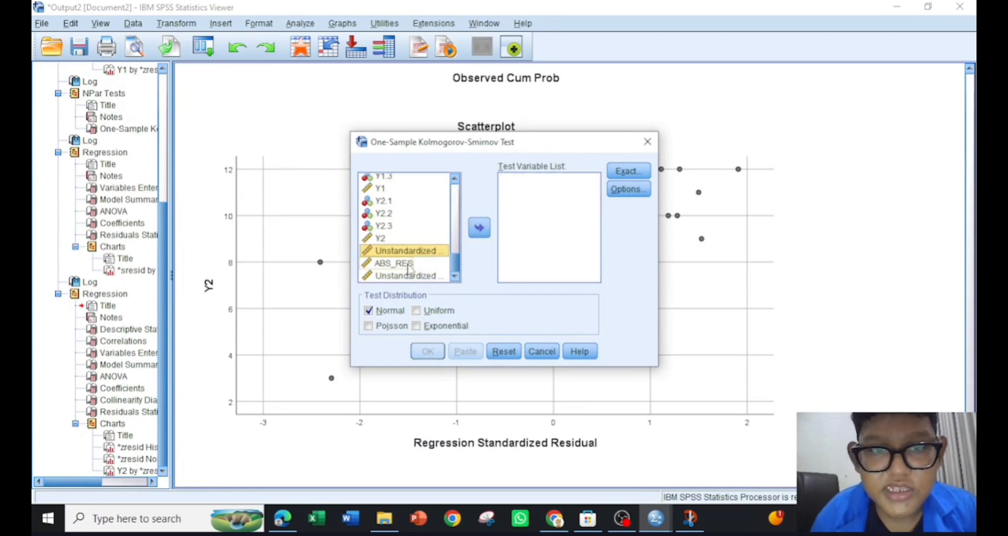
click(411, 275)
click(479, 227)
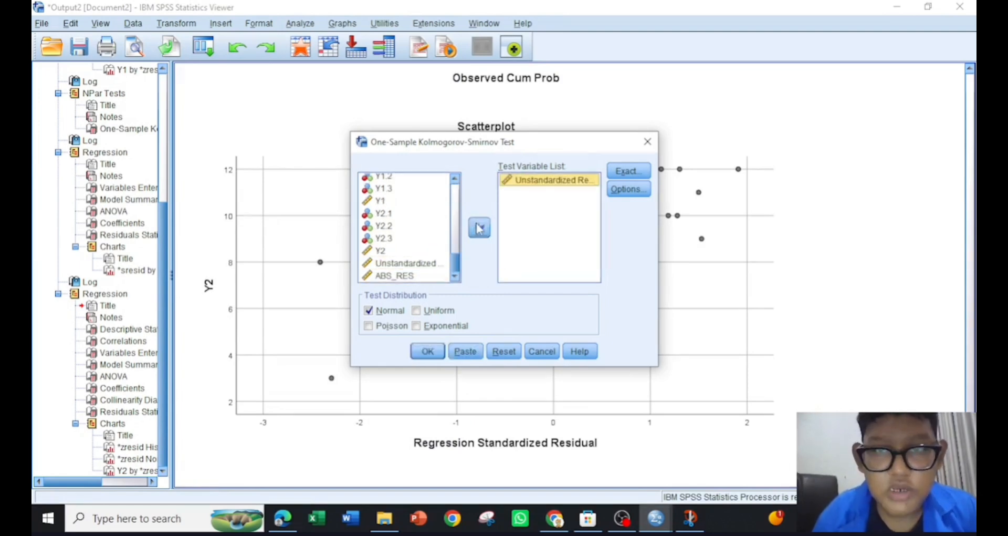
Step: Confirm the Monte Carlo method with 99% confidence and 10000 samples, and run the Kolmogorov-Smirnov normality test
click(628, 171)
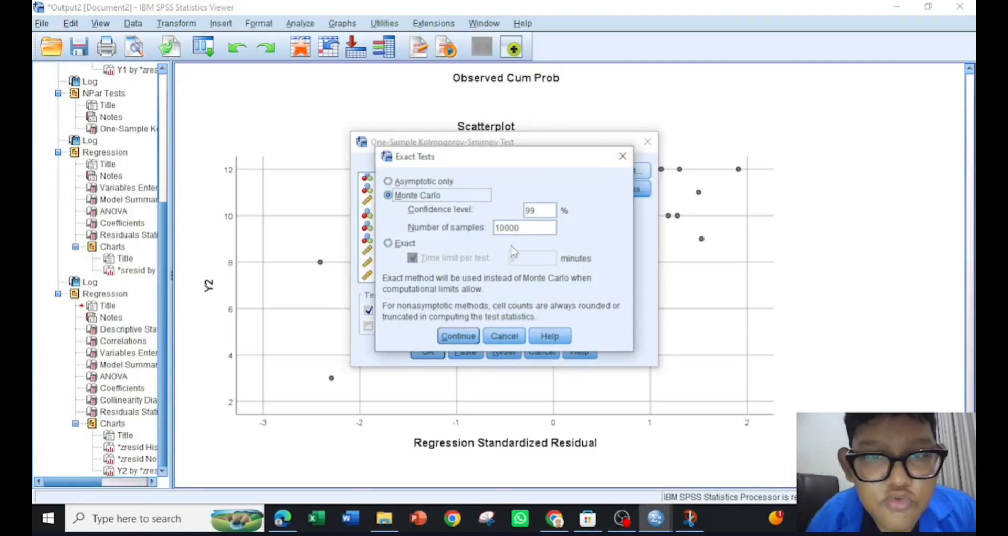
click(457, 337)
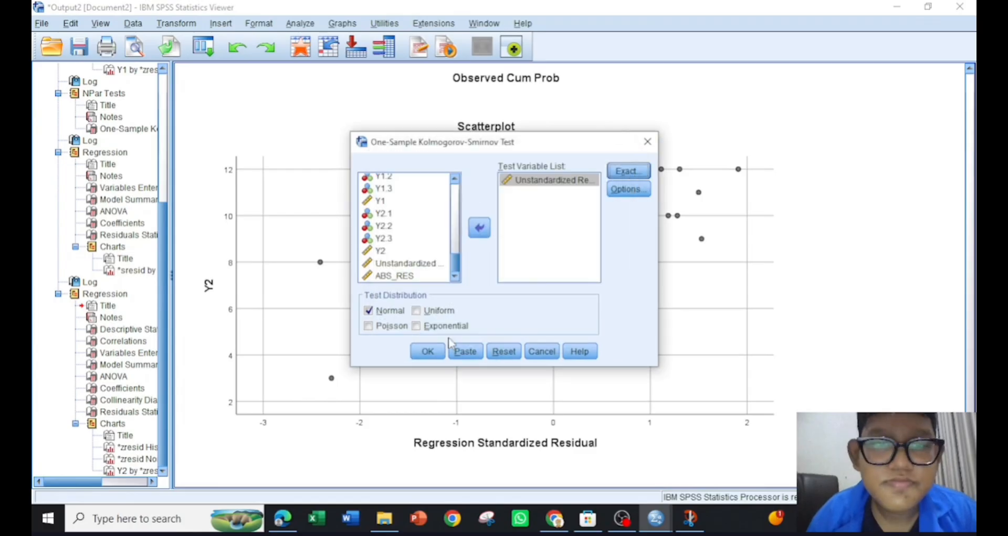
click(436, 358)
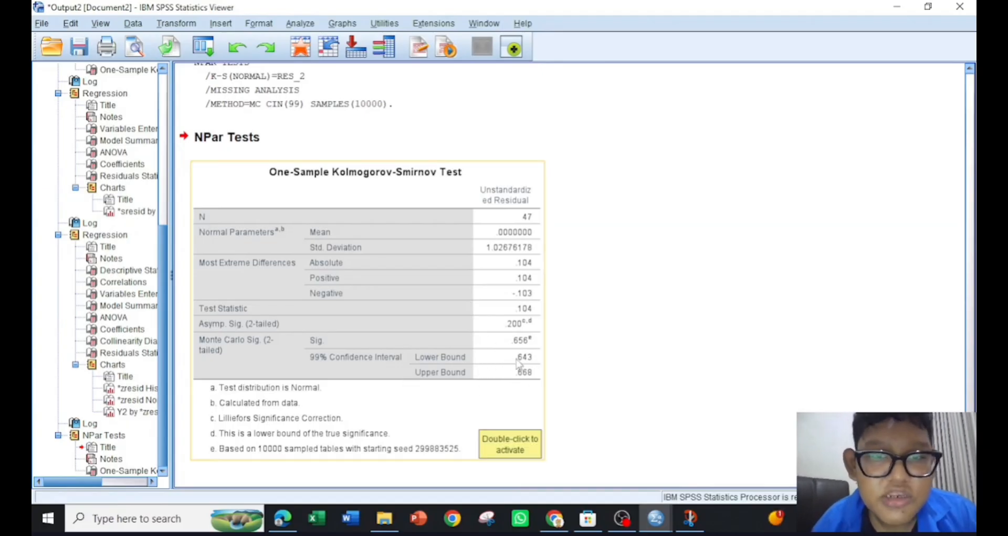
Step: Compute a new variable ABS_RES2 with the expression ABS(RES_2)
click(300, 24)
mouse_move(193, 22)
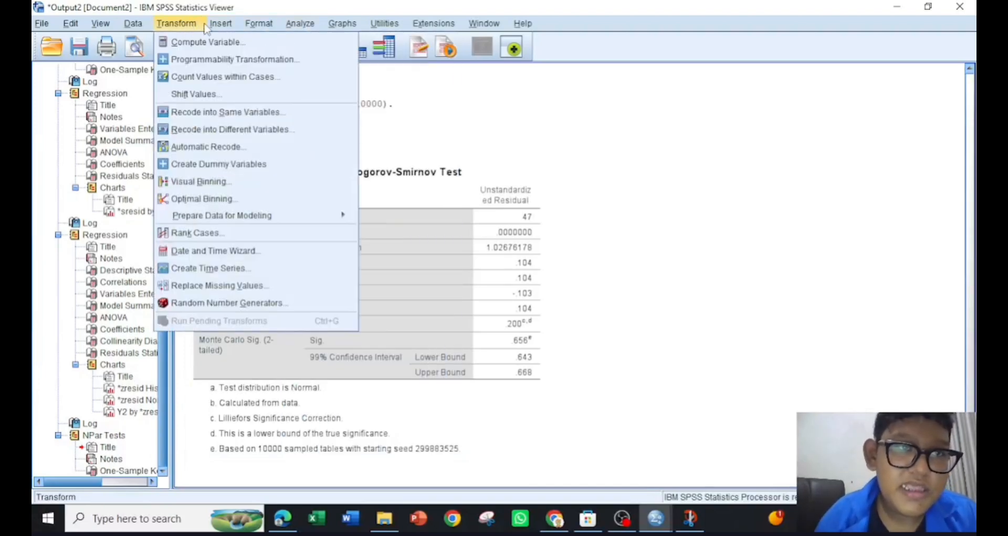
click(245, 47)
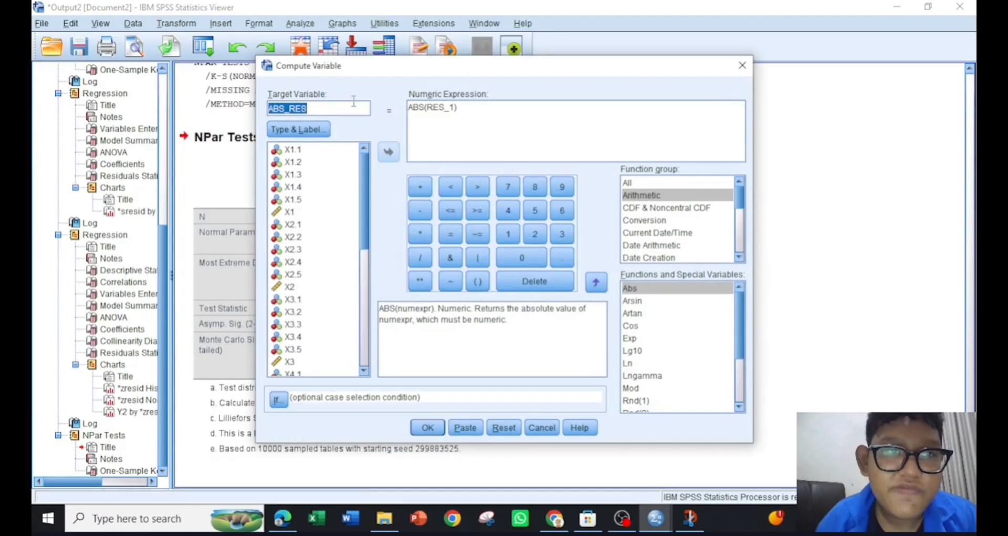
click(353, 106)
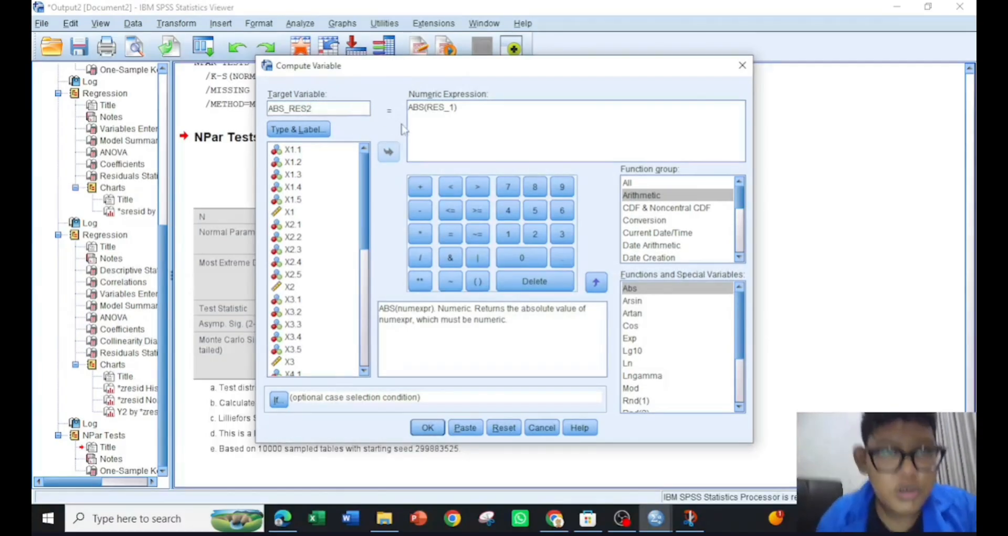
click(456, 108)
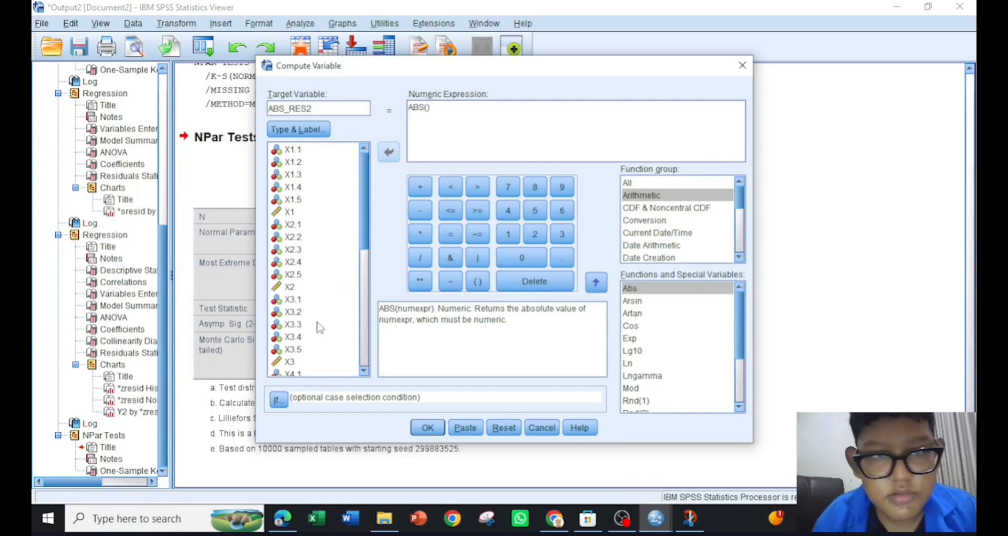
scroll(315, 326, down, 6)
double_click(317, 370)
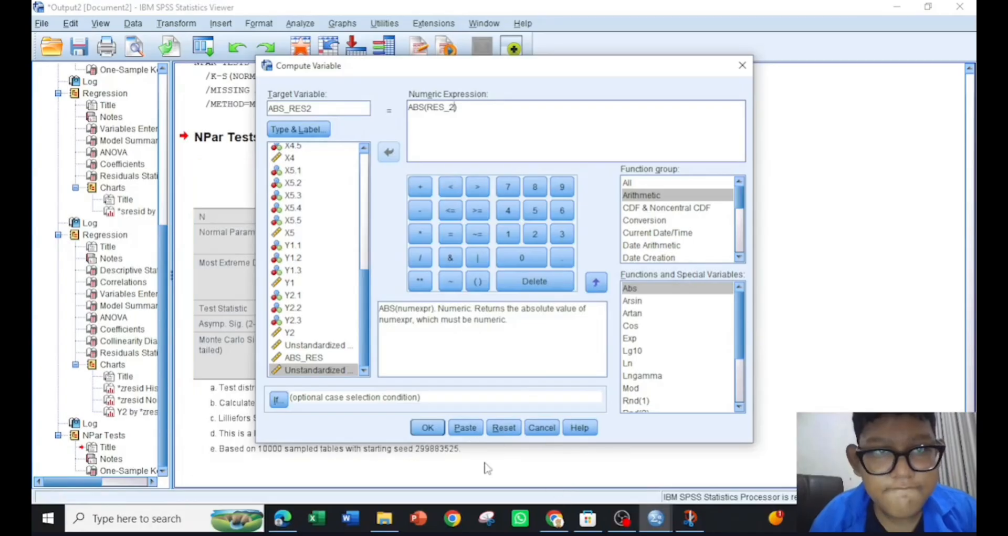
click(426, 430)
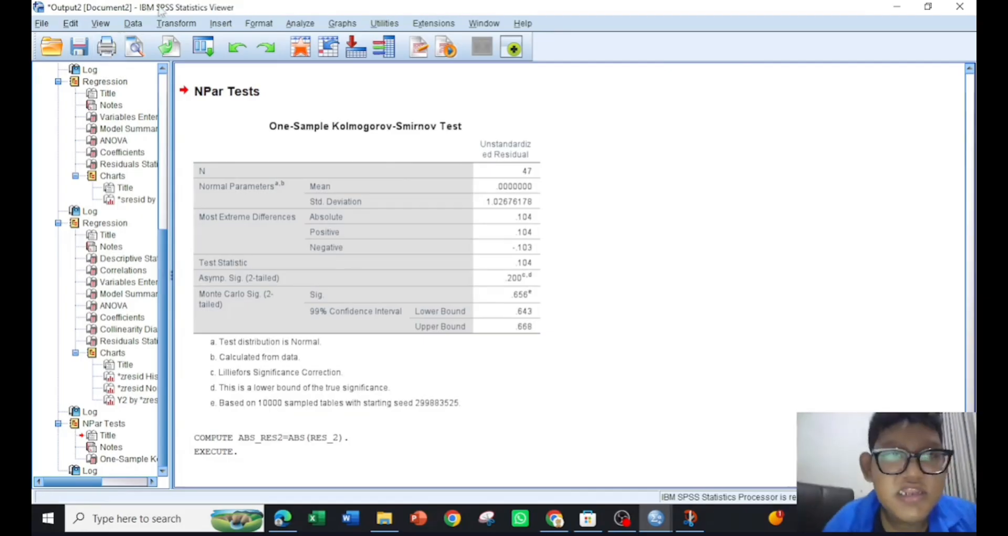
Step: Start another linear regression and reset its previous variables and settings
click(312, 26)
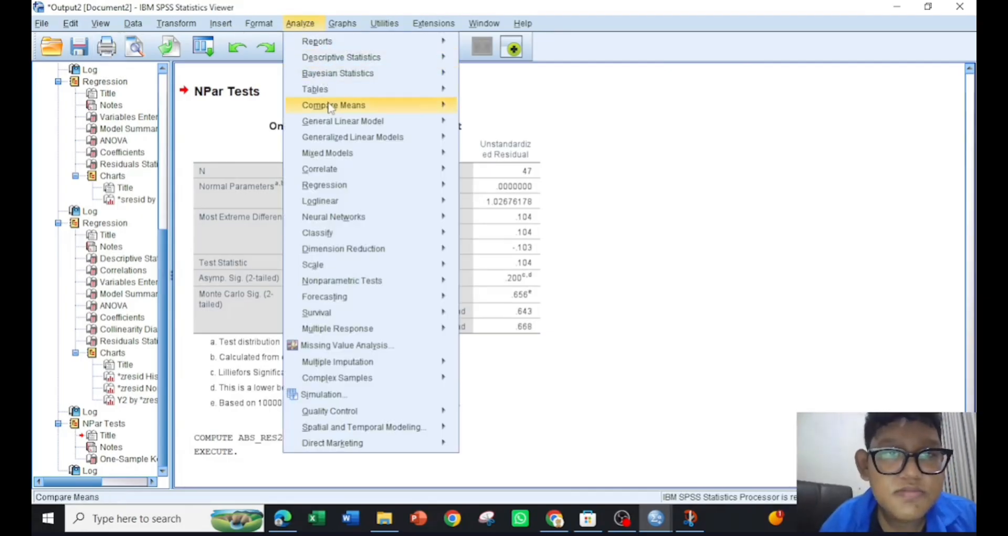
click(221, 24)
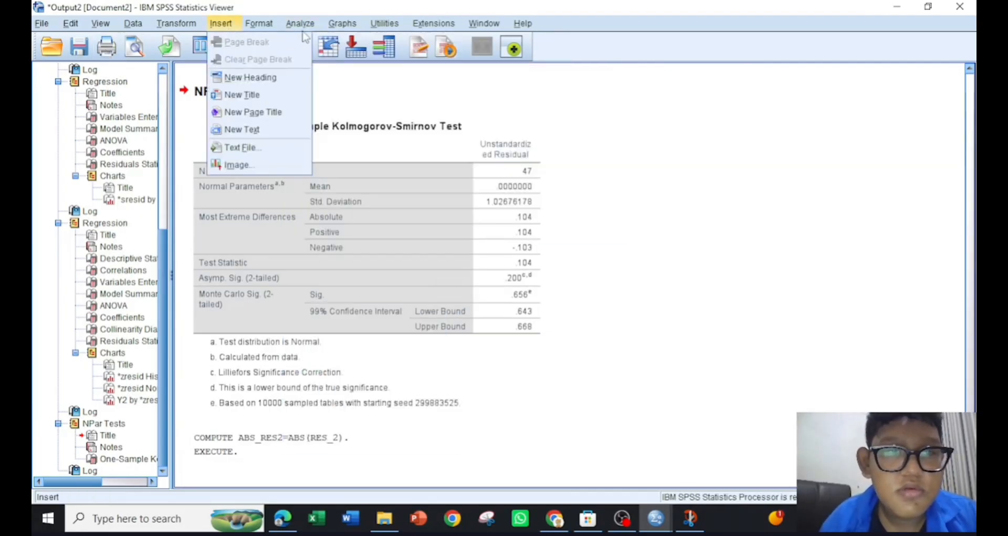
mouse_move(299, 23)
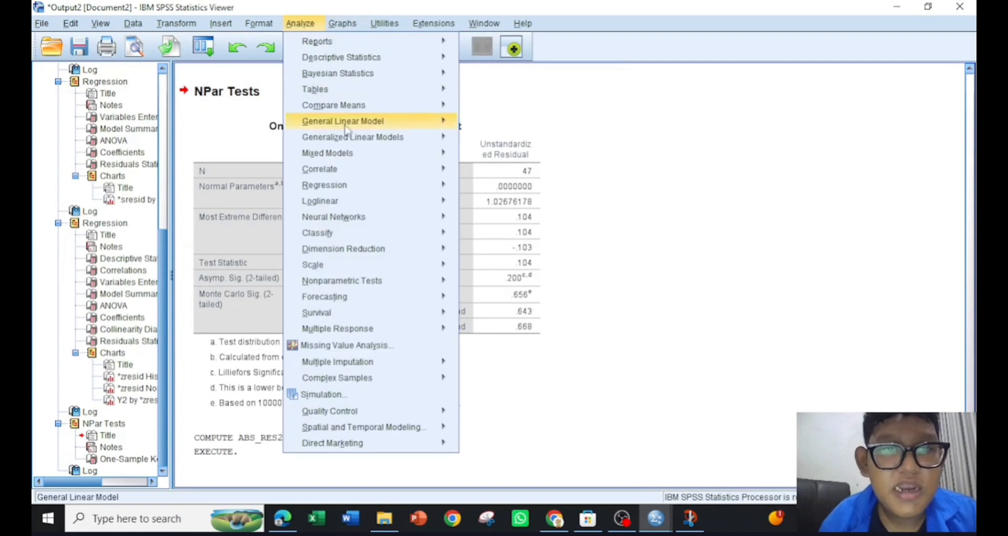
mouse_move(378, 201)
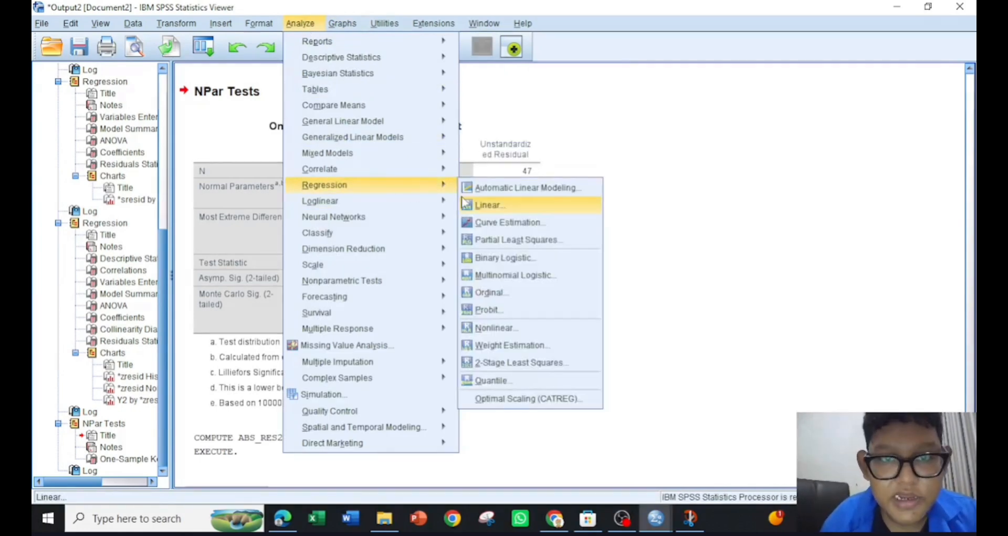
click(468, 204)
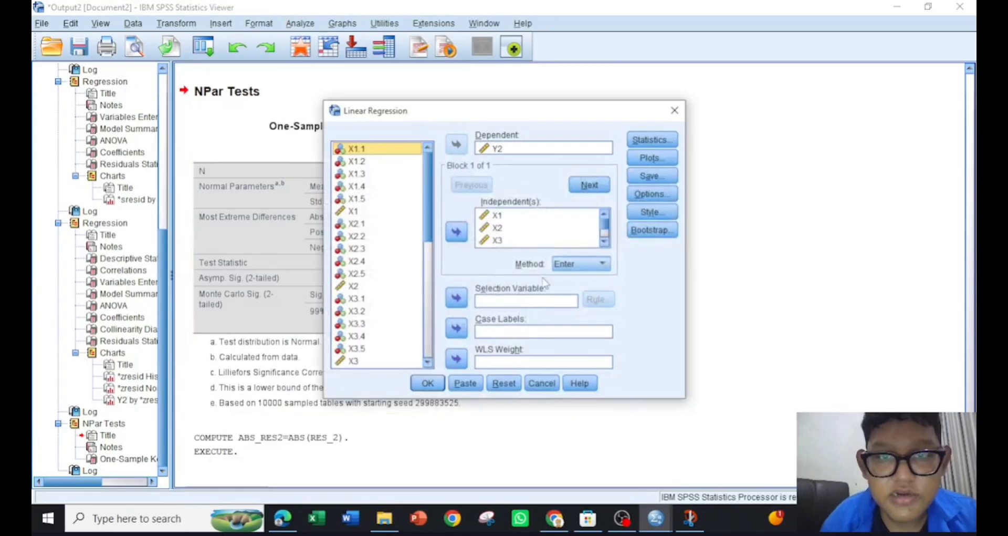
click(498, 383)
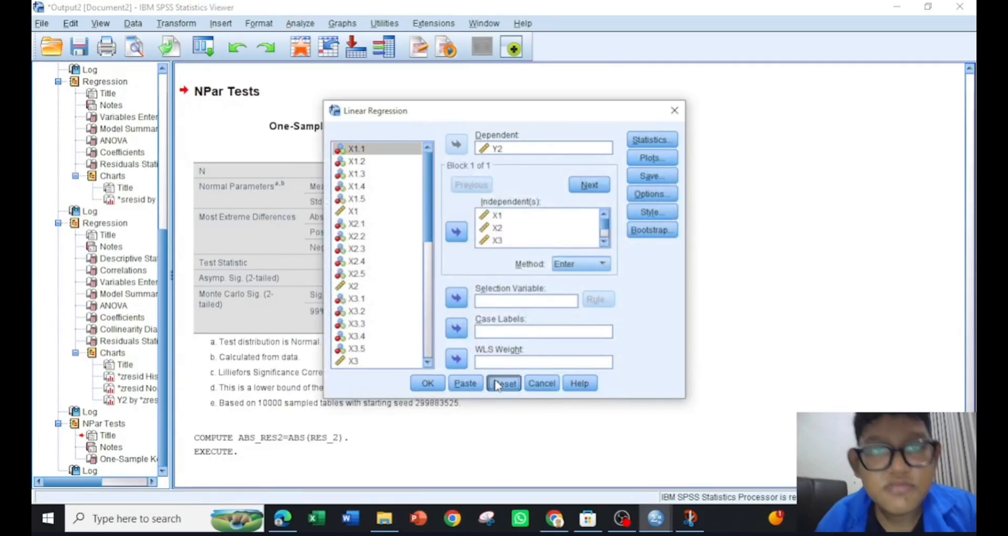
Step: Add X1, X2 and X3 as independent variables of the new regression
click(347, 211)
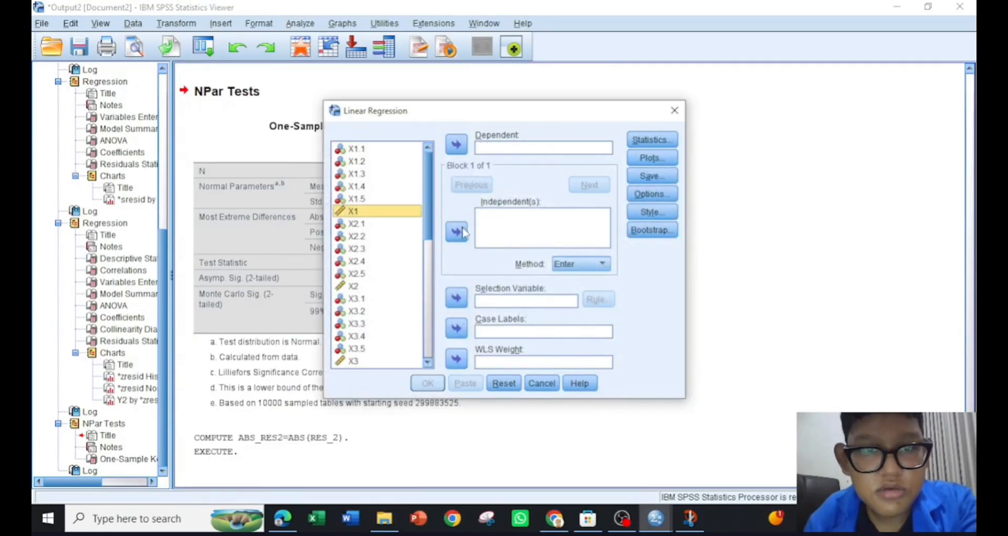
click(457, 231)
click(354, 310)
click(353, 286)
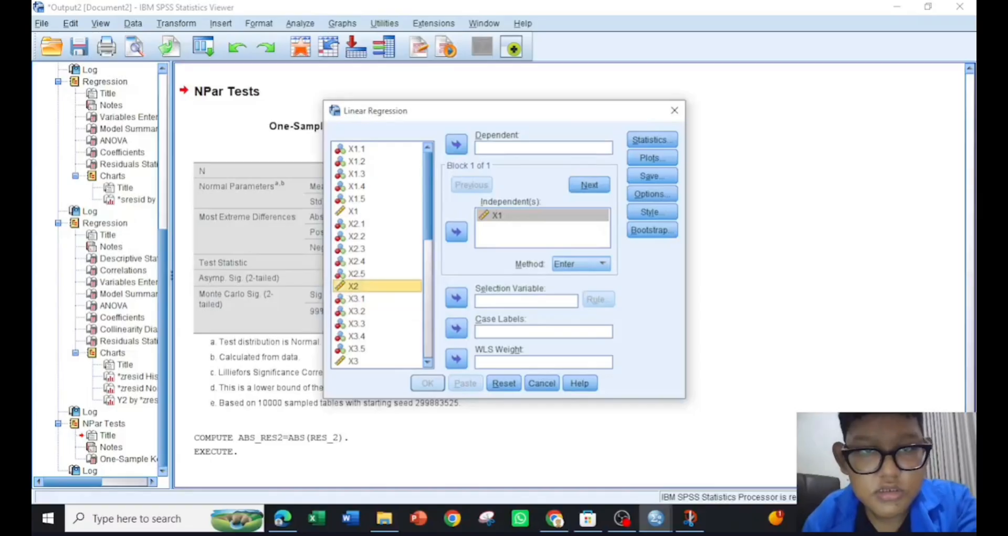
click(457, 231)
scroll(378, 254, down, 6)
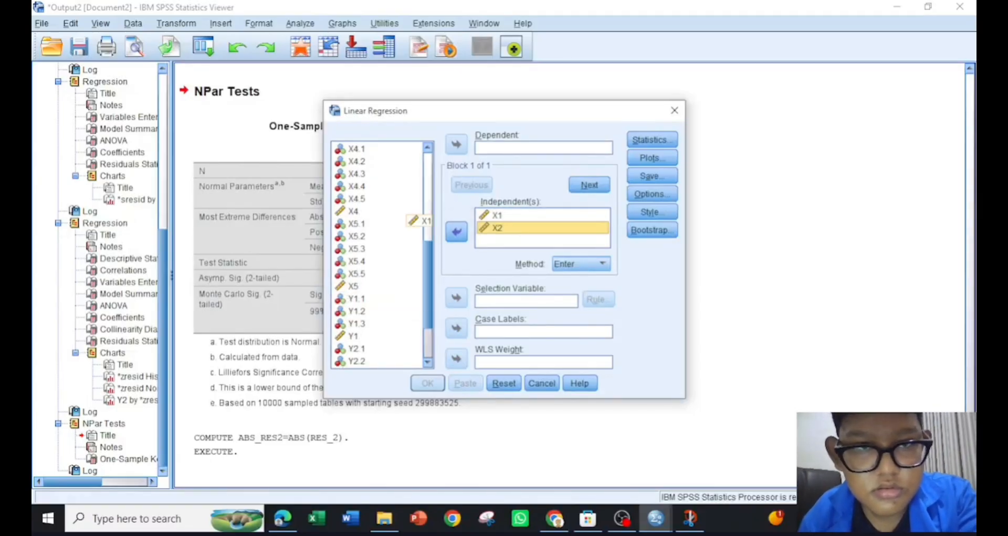
scroll(378, 255, up, 1)
click(354, 174)
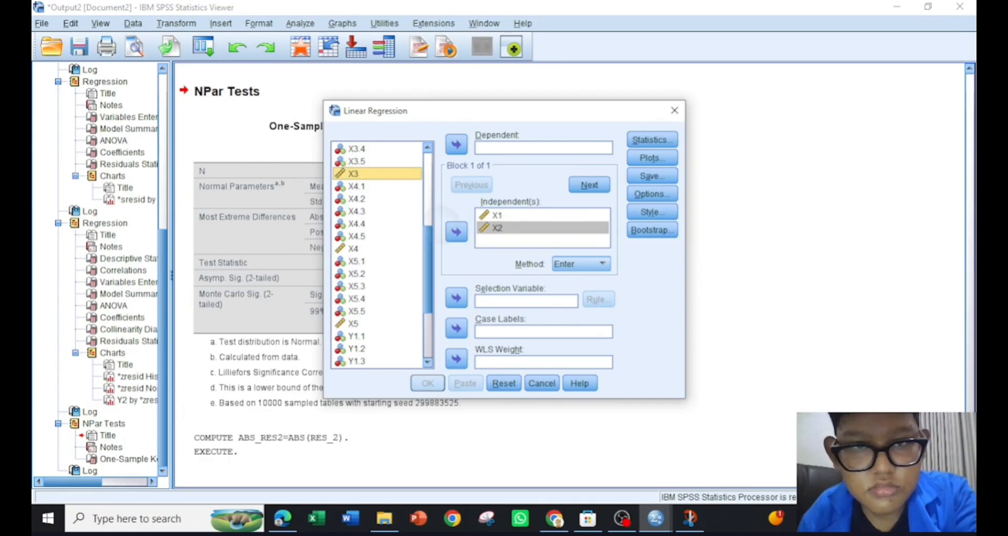
click(456, 231)
Step: Add the totals X4 and X5 to the independent variables, leaving out item X4.5
click(357, 236)
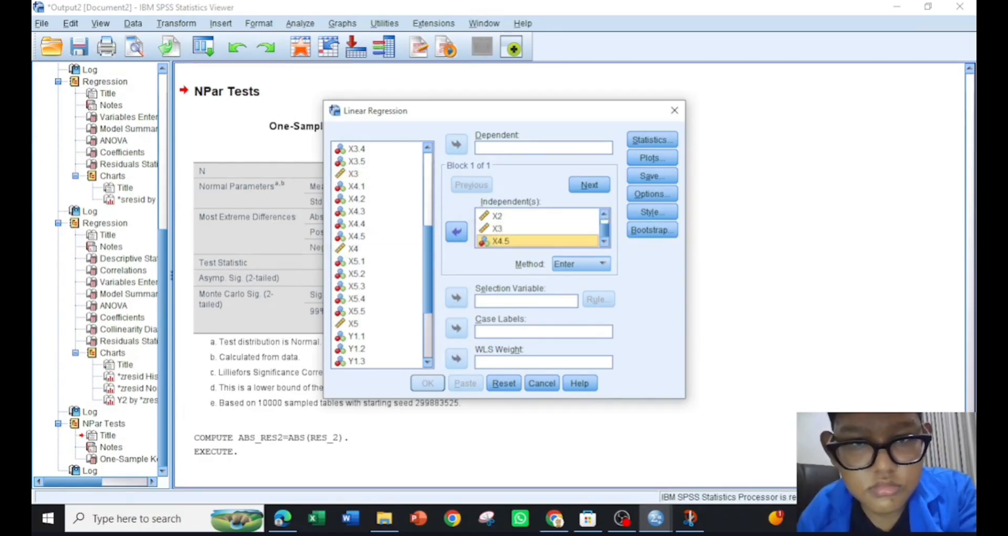
click(456, 232)
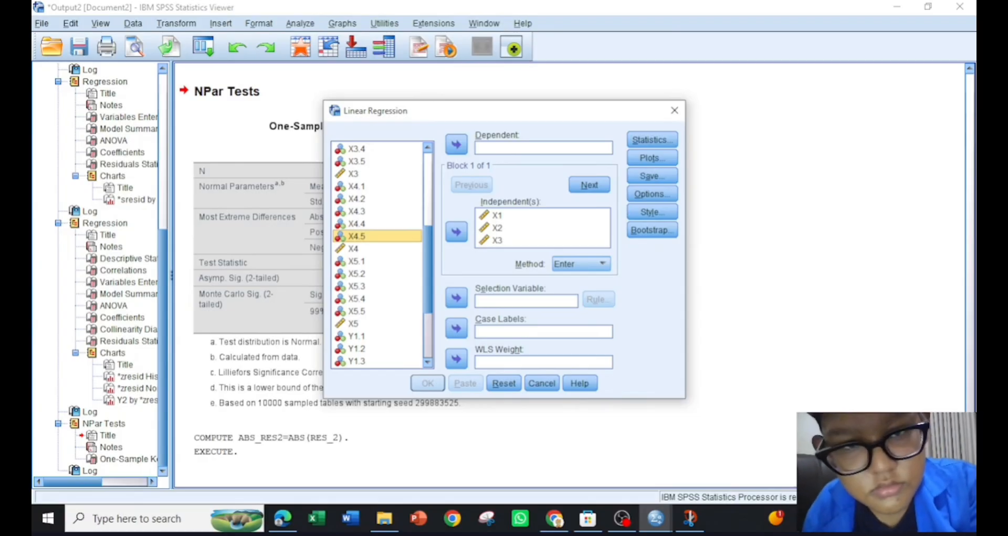
click(353, 249)
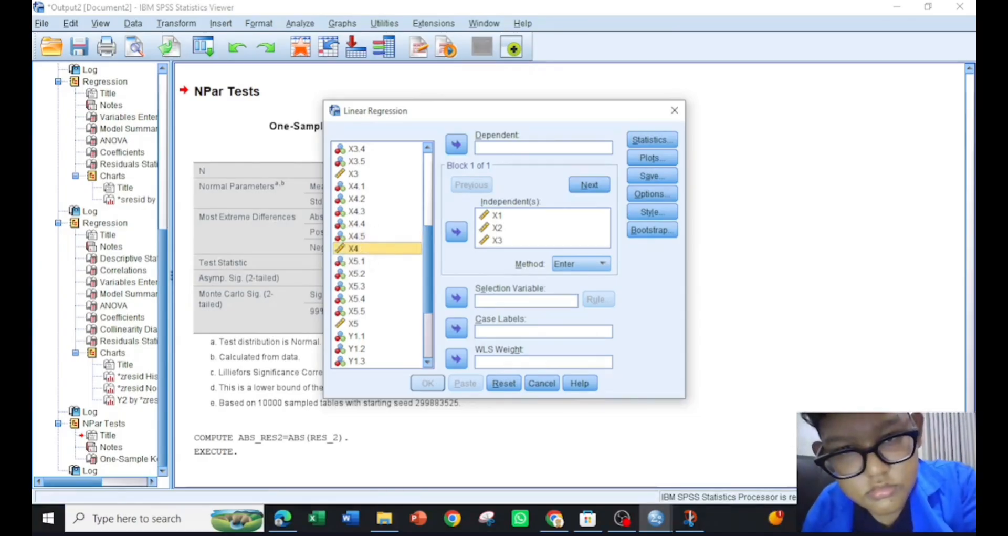
click(456, 231)
click(357, 311)
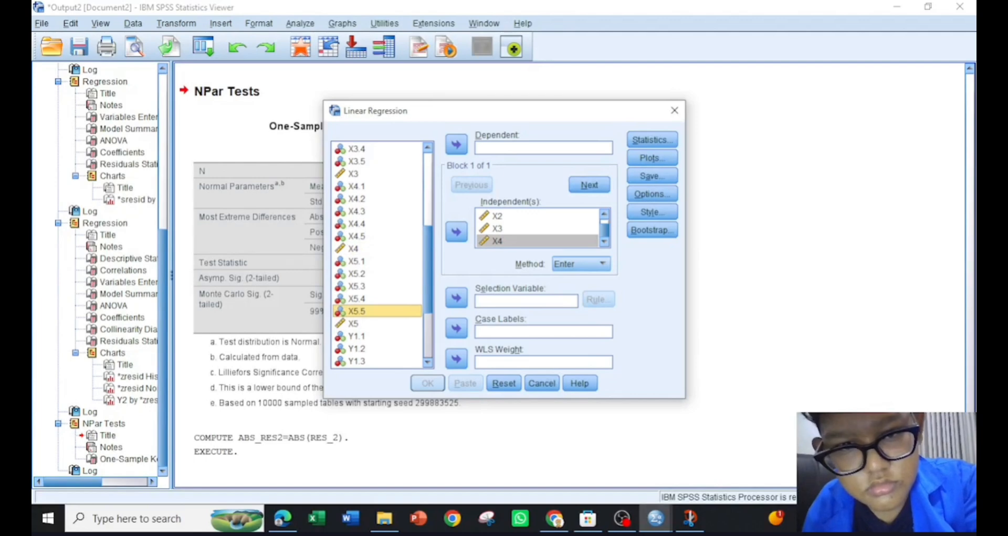
click(354, 323)
click(456, 232)
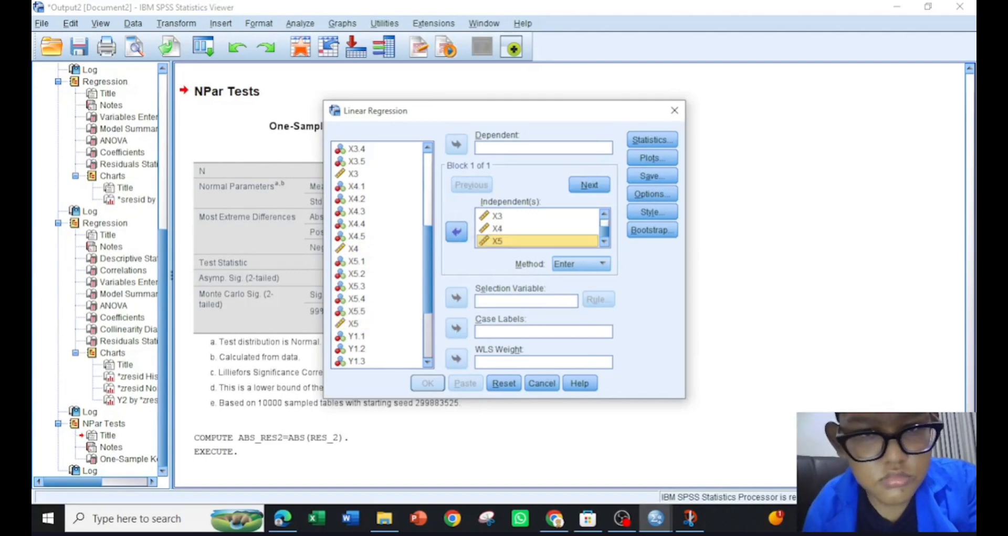
Step: Set ABS_RES2 as the dependent variable of the regression
scroll(378, 255, down, 3)
click(378, 349)
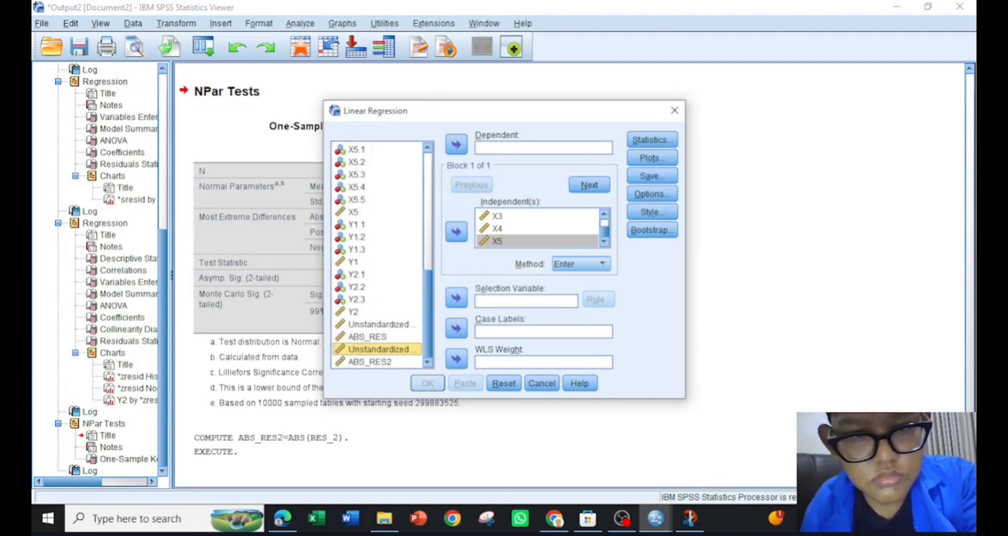
click(370, 362)
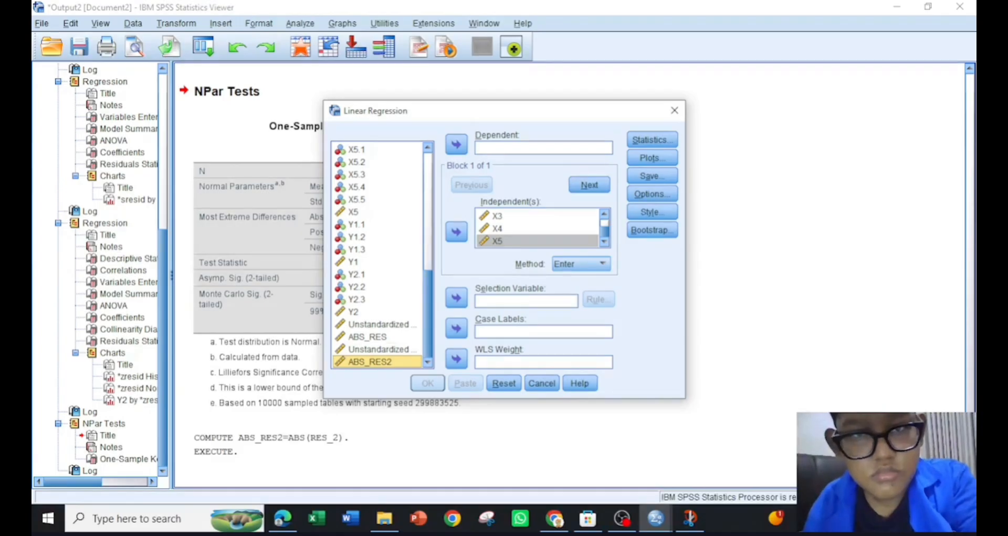
click(456, 145)
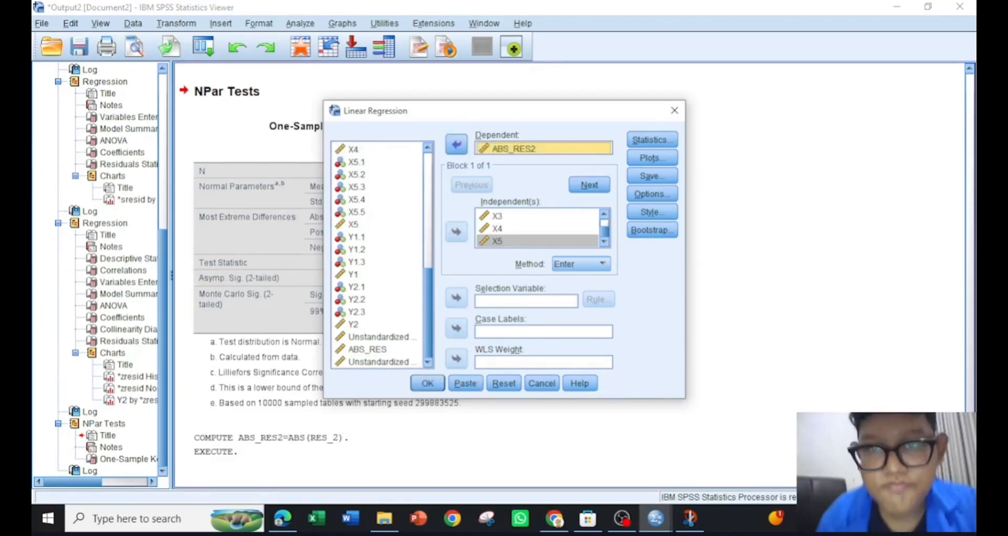
Step: Add a residual scatterplot with *SRESID on Y and *ZPRED on X, and run the ABS_RES2 regression
click(652, 140)
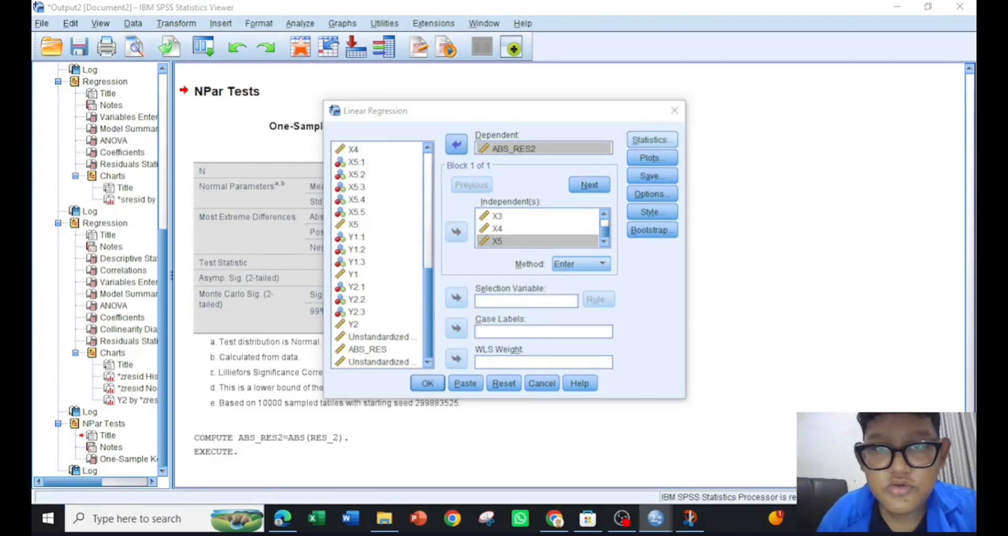
click(618, 147)
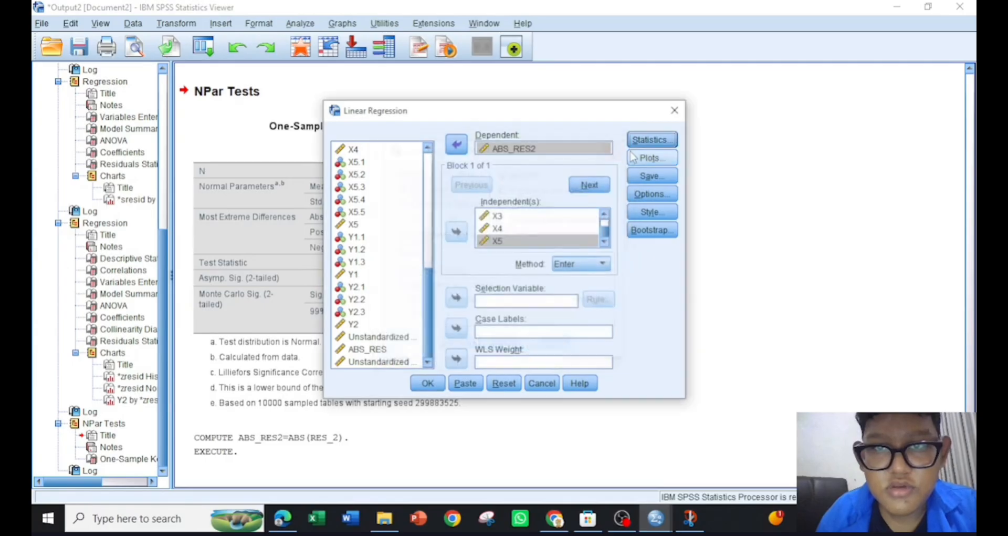
click(633, 158)
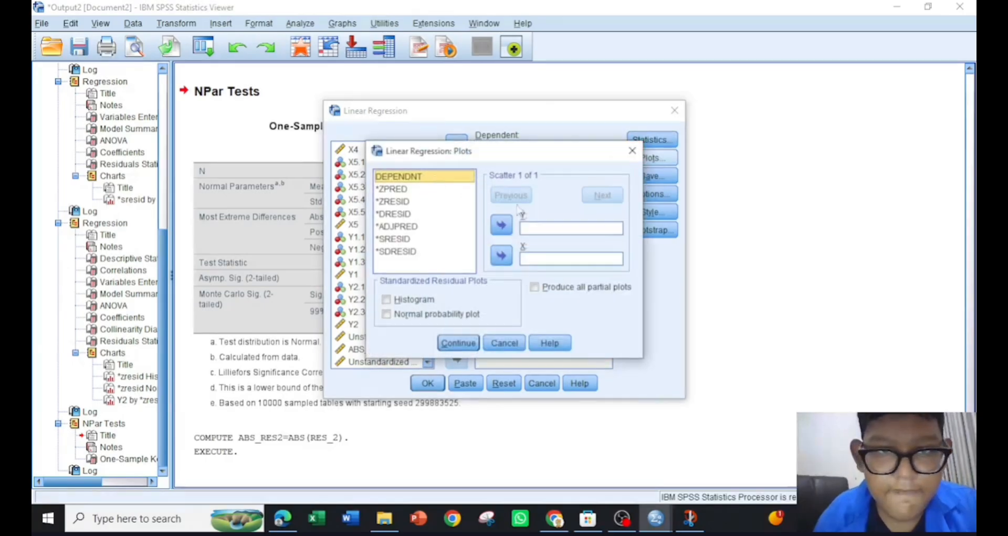
click(394, 239)
click(507, 231)
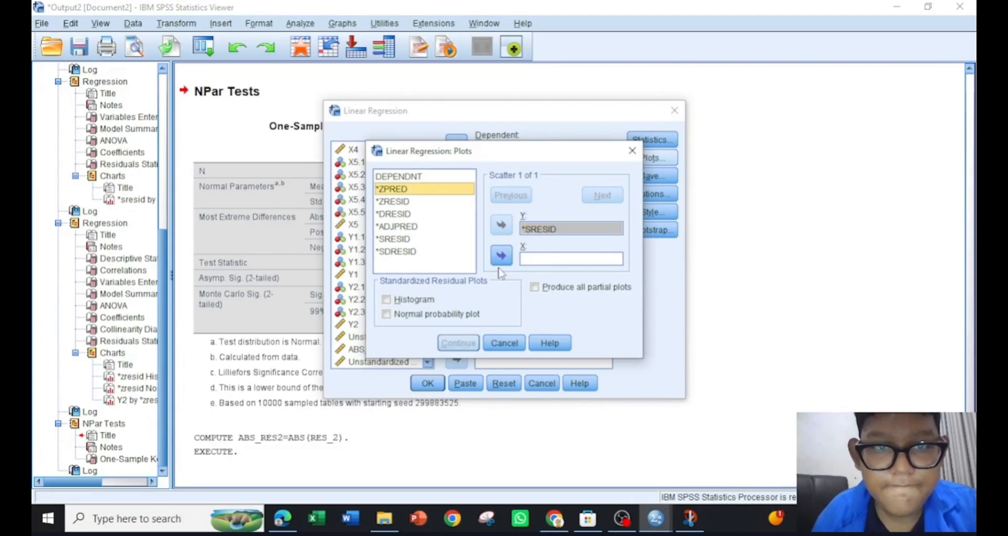
click(502, 256)
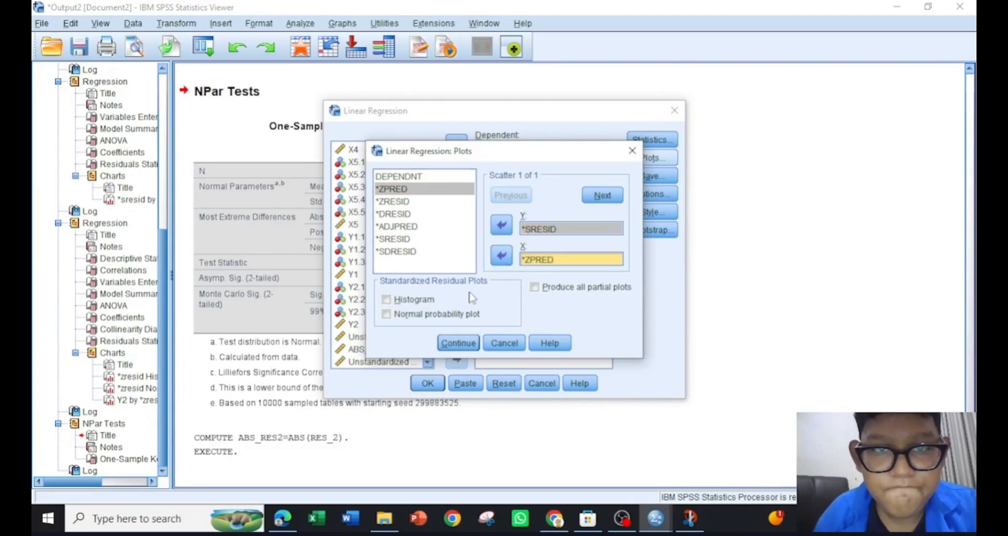
click(448, 346)
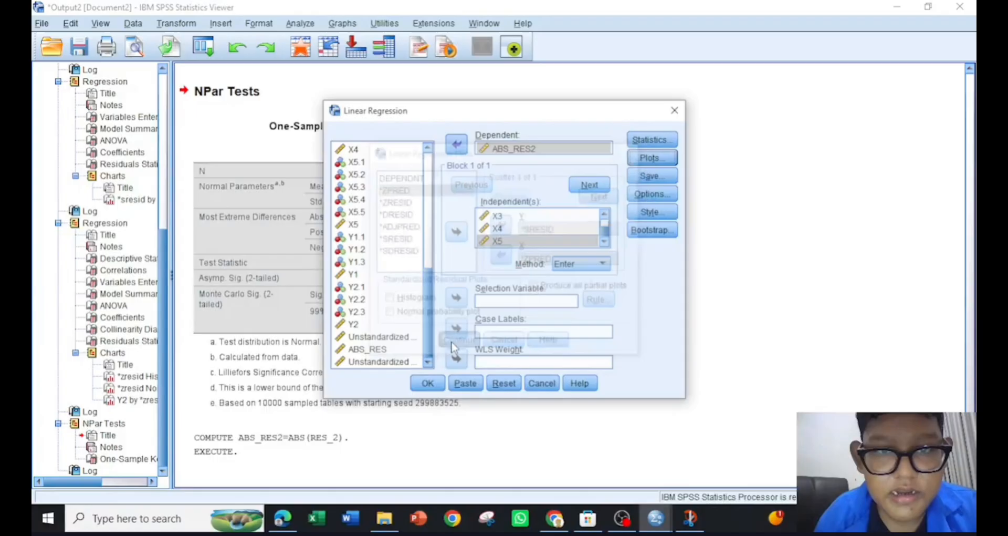
click(428, 383)
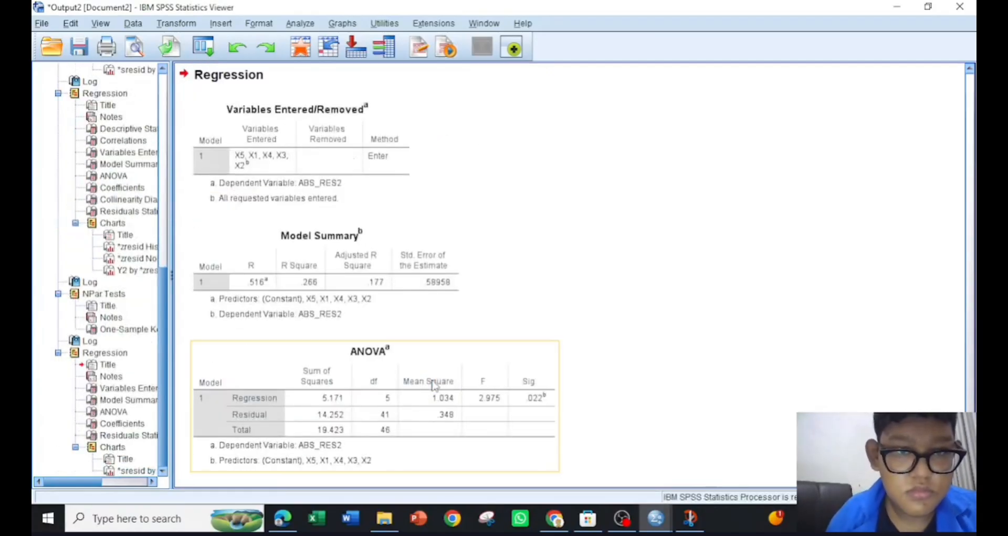
Step: Review the significance values in the ABS_RES2 Coefficients table and the spread of points in its scatterplot
scroll(569, 387, down, 5)
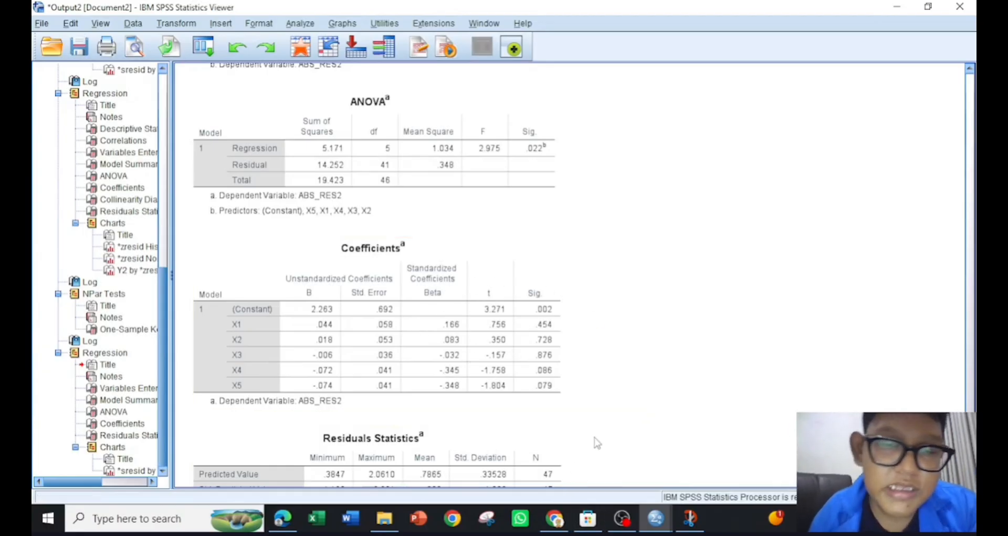
scroll(678, 402, down, 15)
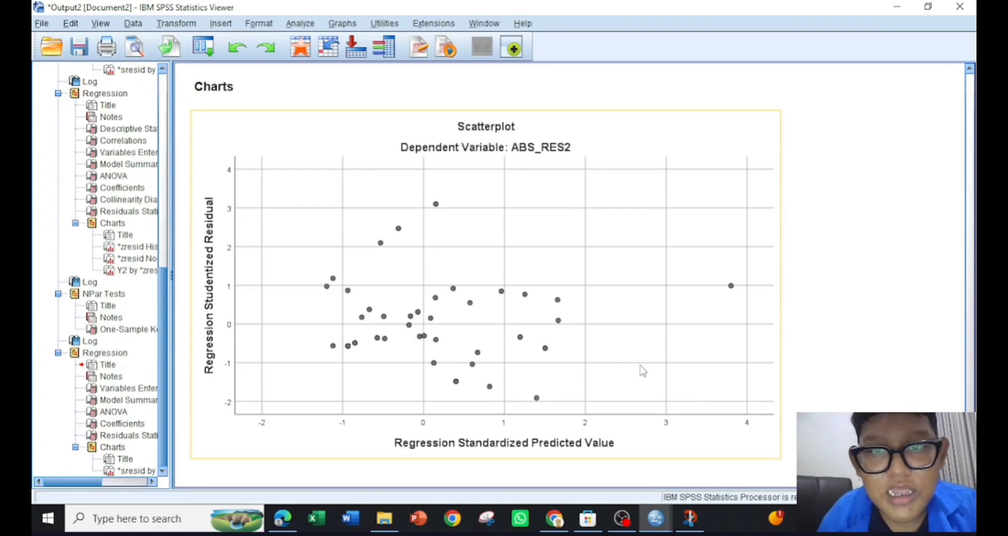
click(807, 192)
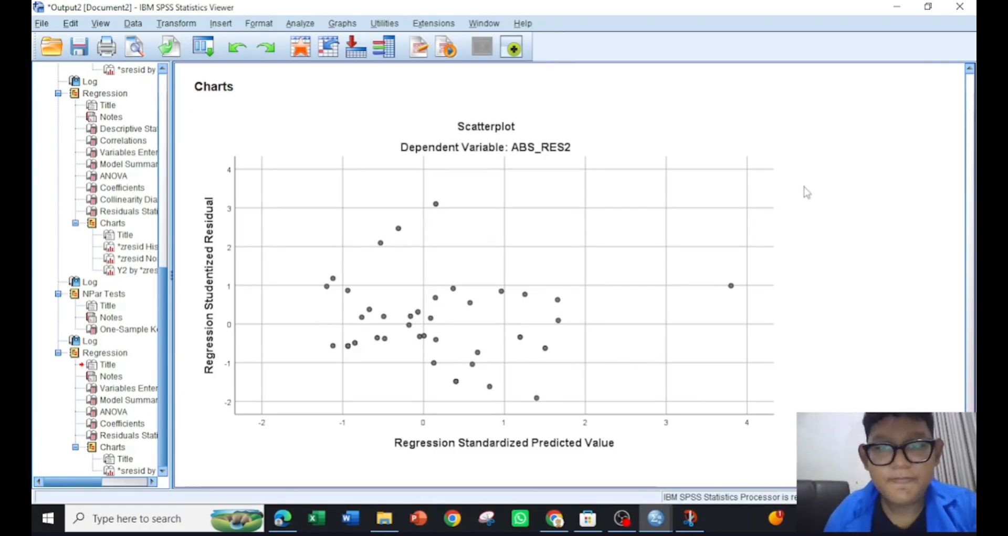
click(717, 286)
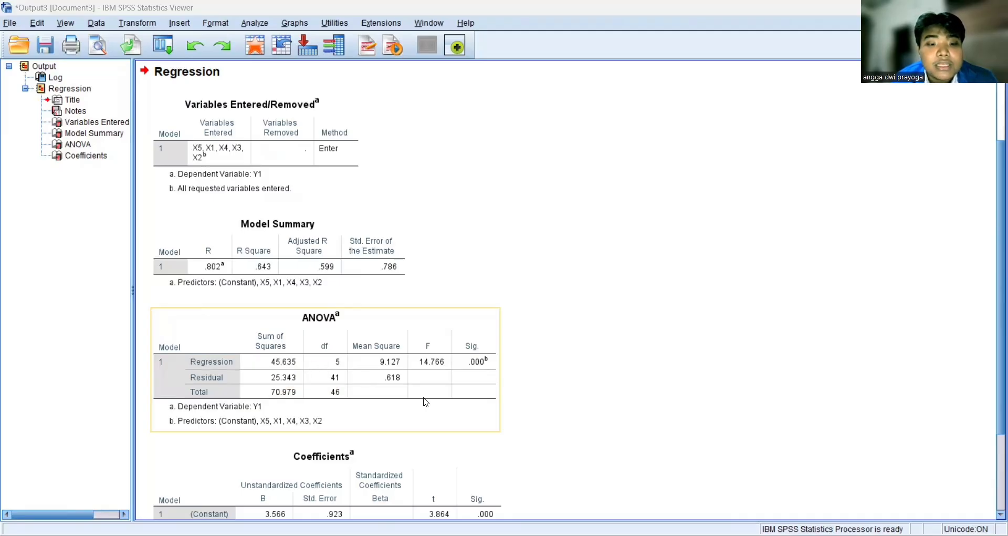
Step: Examine the Y1 regression's ANOVA significance and the t and Sig. values of X1 to X5 in its Coefficients table
scroll(797, 436, down, 3)
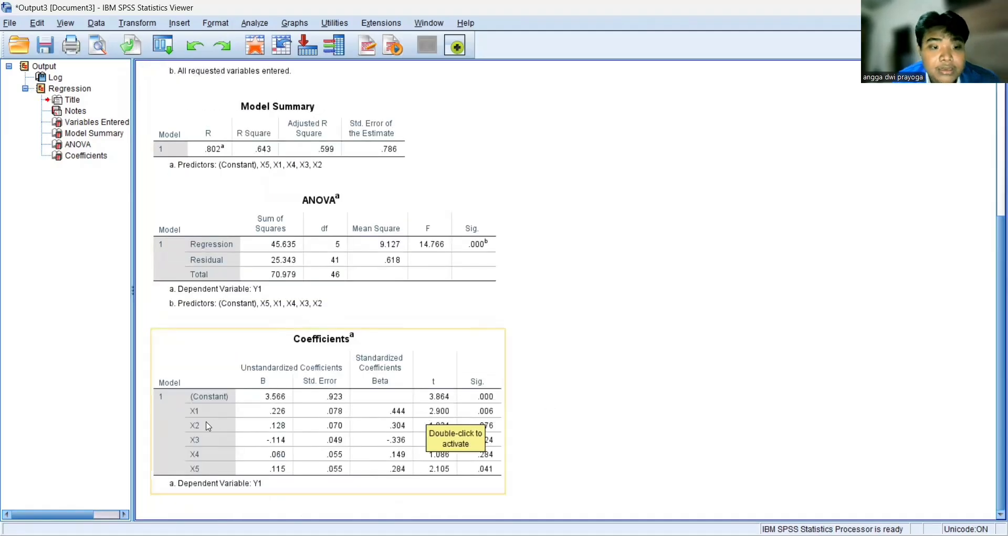
click(204, 418)
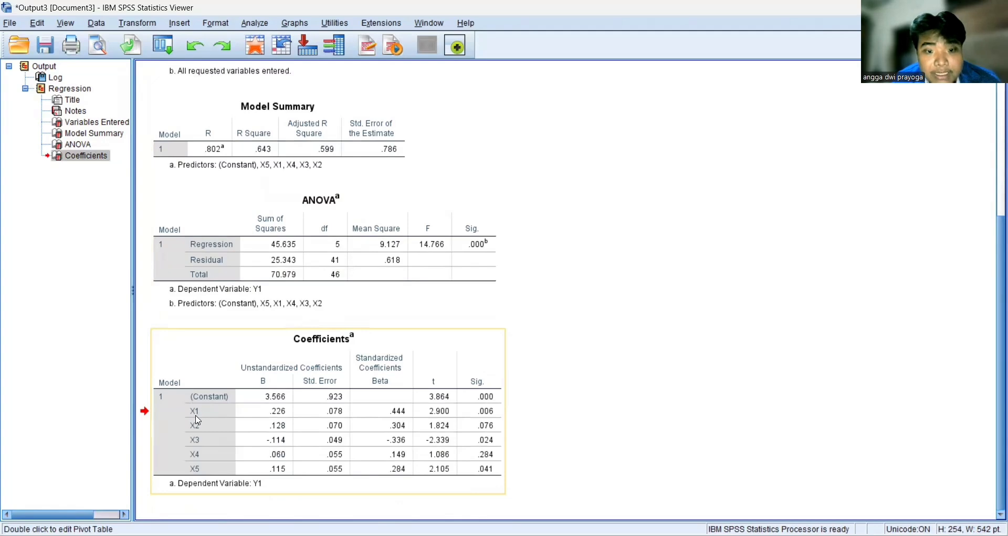
scroll(231, 415, up, 5)
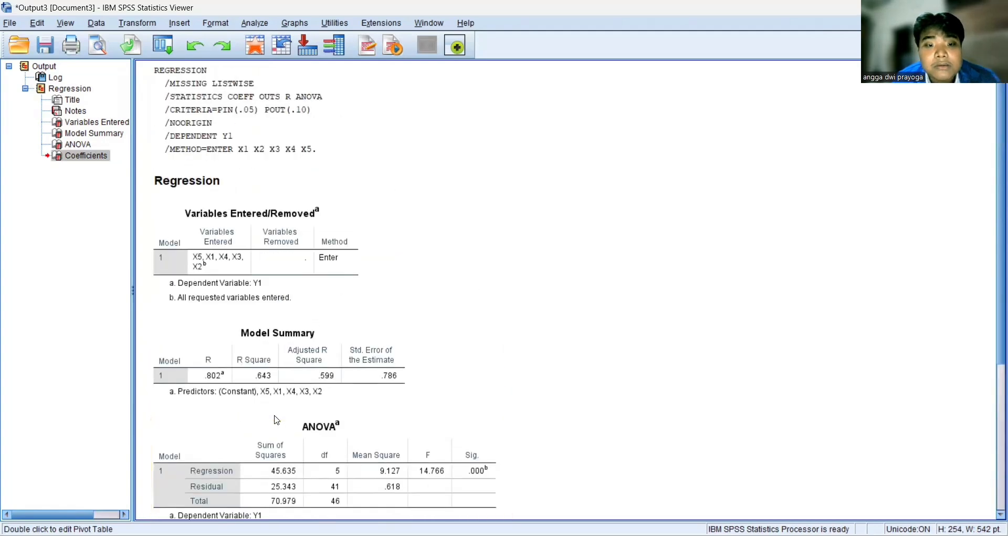
scroll(994, 394, down, 5)
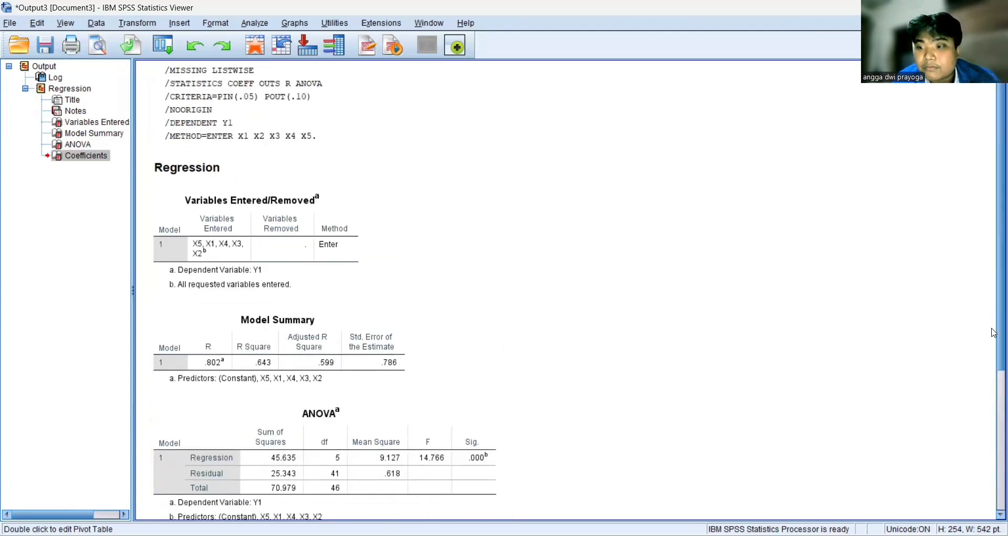
scroll(994, 465, down, 1)
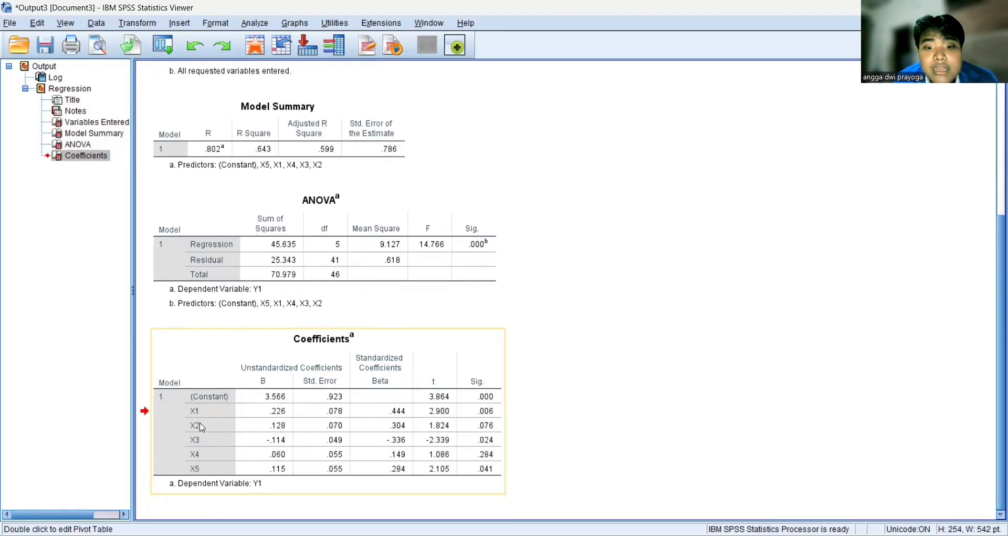
click(195, 425)
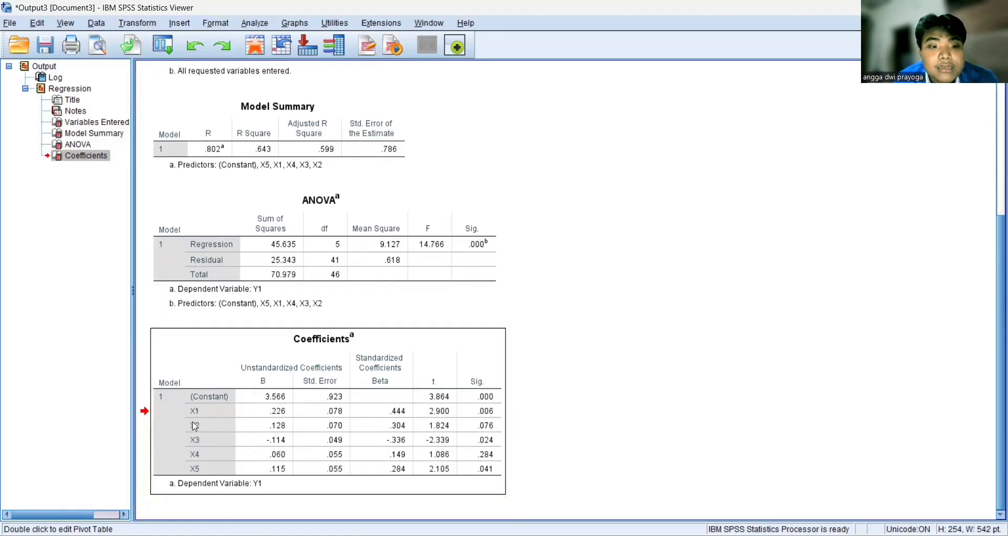
scroll(194, 426, up, 5)
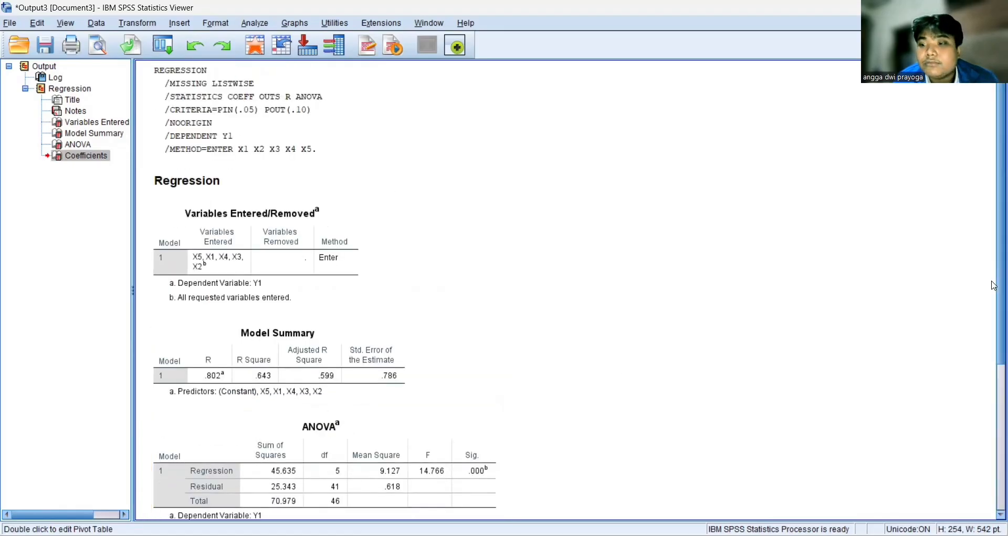
drag(998, 286, 988, 454)
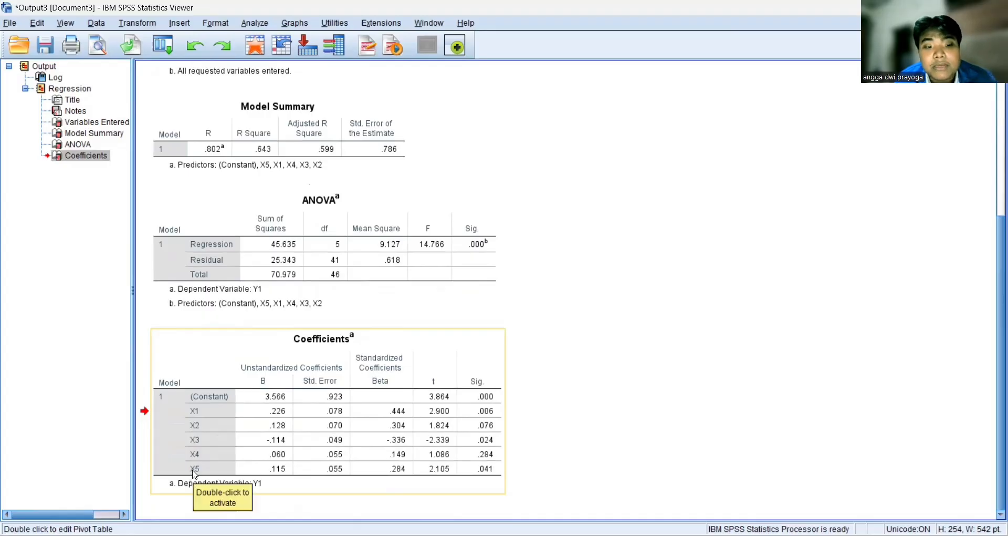
click(193, 470)
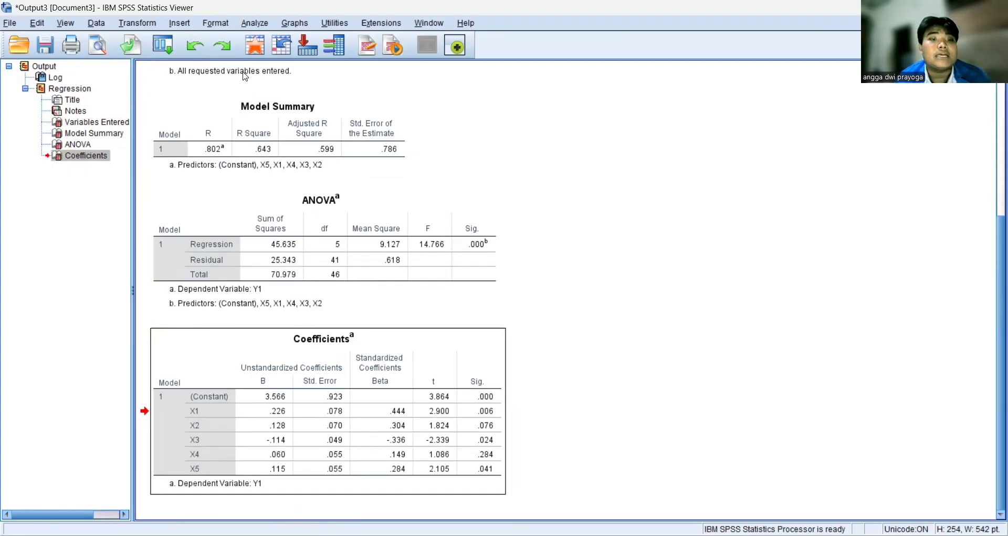
Step: Run a linear regression with Y2 as the dependent variable and X1 to X5 as predictors
click(255, 23)
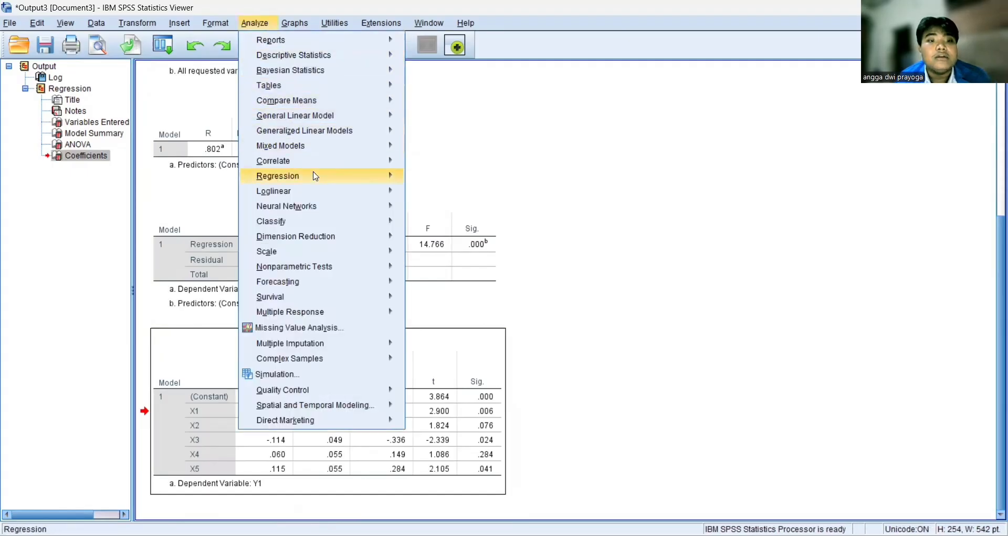
mouse_move(313, 175)
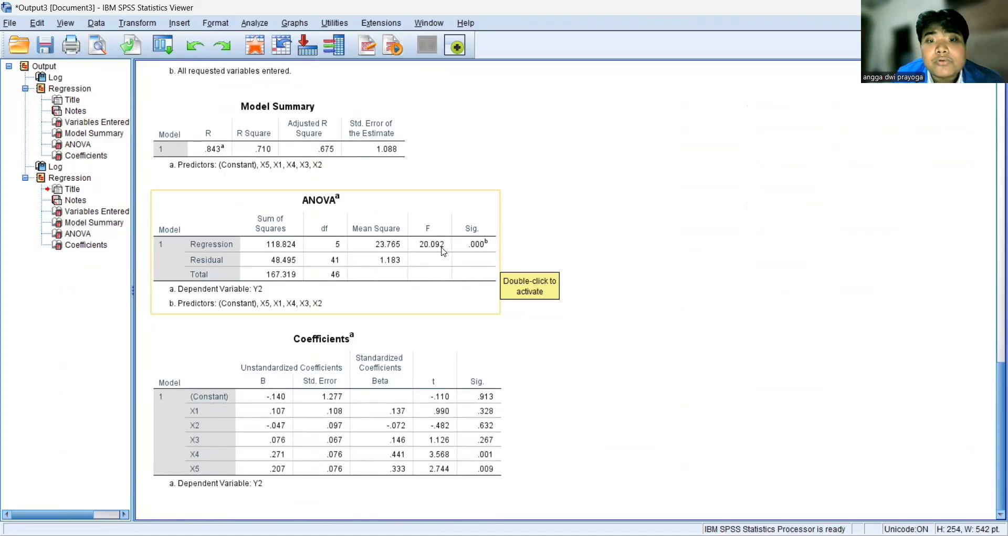
Step: Check the F-test significance in the Y2 ANOVA table and each predictor's t-test significance in its Coefficients table
click(471, 251)
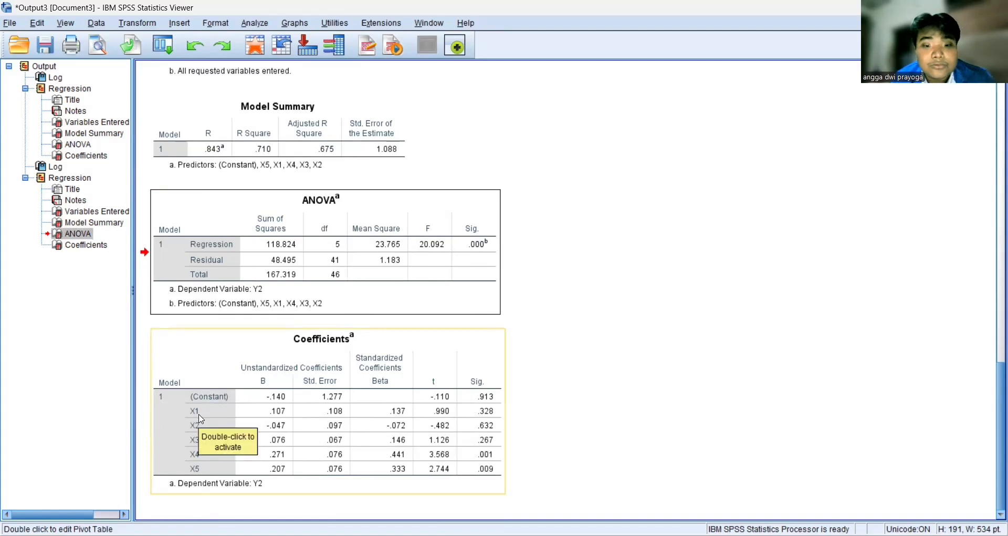
click(200, 419)
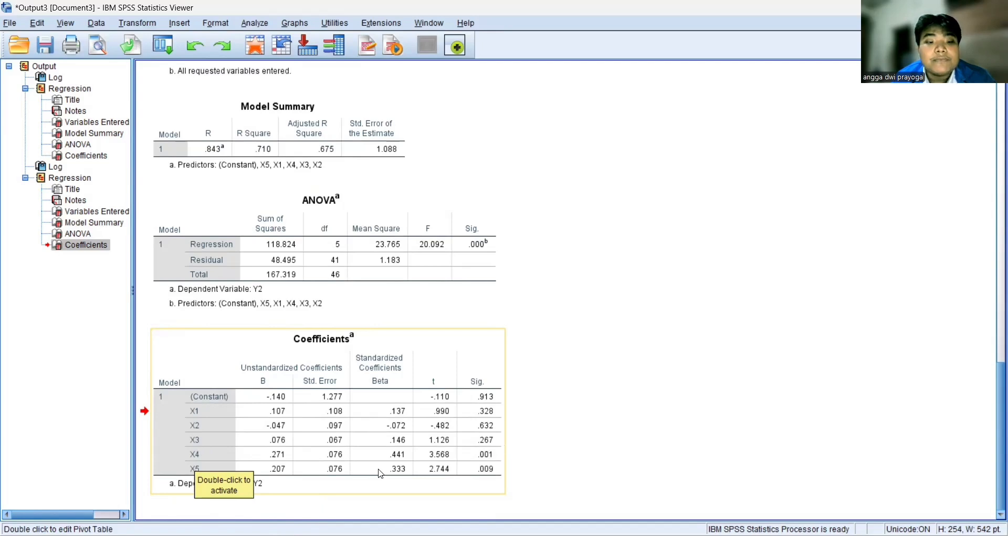
click(210, 468)
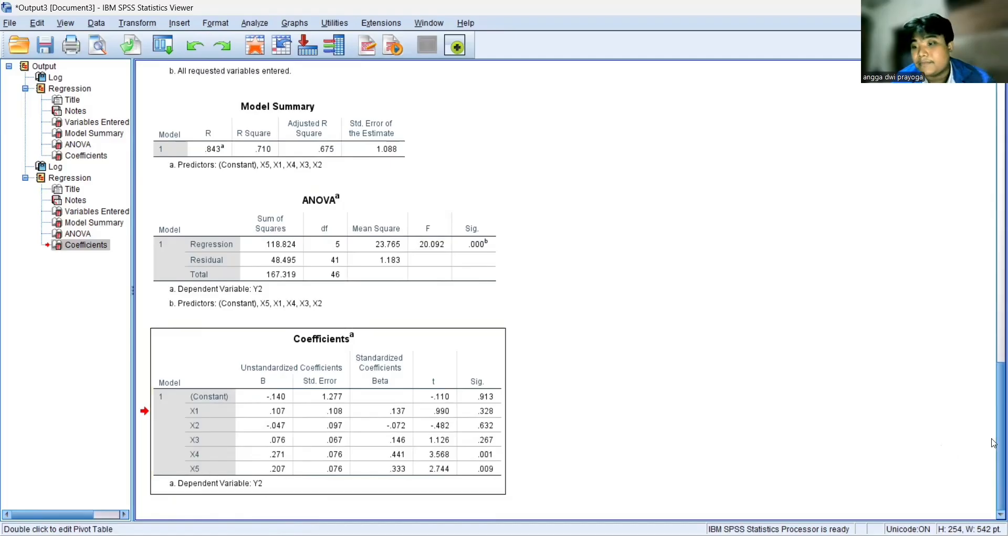
Step: Compare the R and R Square values in the Model Summary tables of the Y1 and Y2 regressions
drag(994, 436, 994, 113)
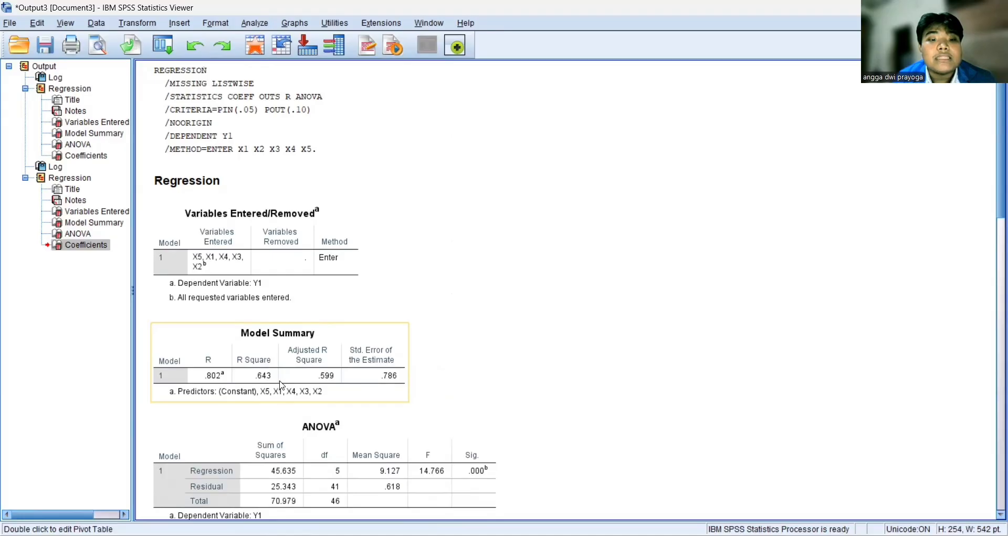
scroll(308, 368, down, 1)
scroll(308, 368, up, 1)
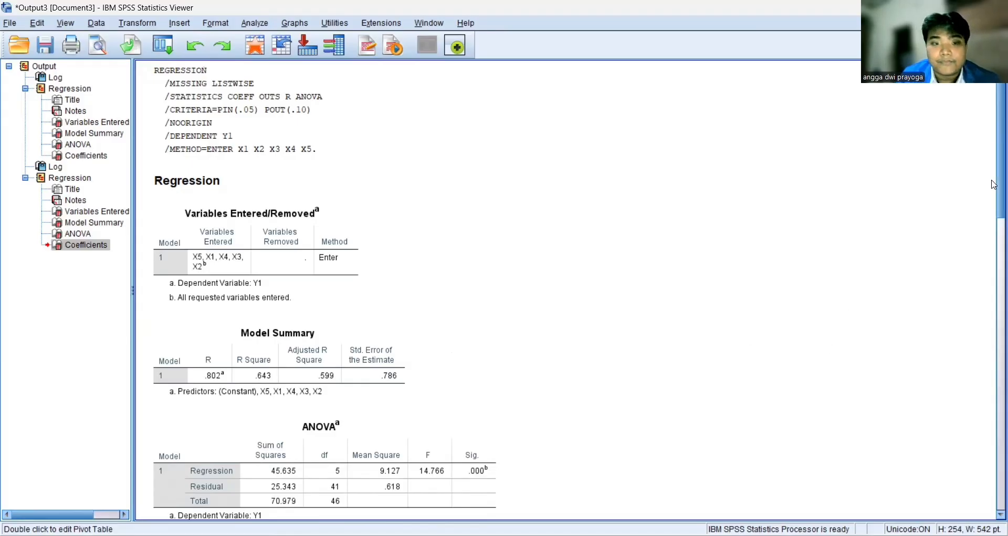
drag(994, 188, 994, 477)
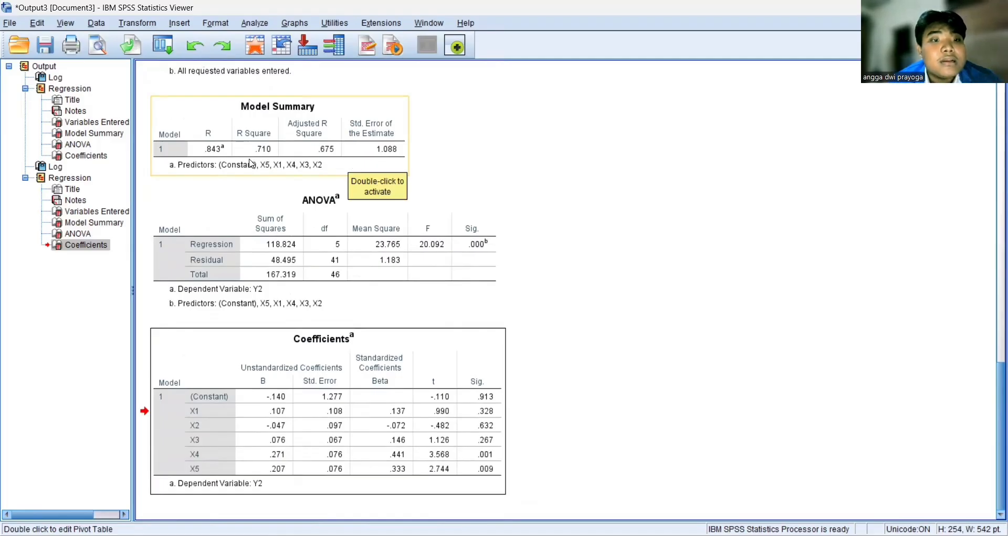
click(208, 152)
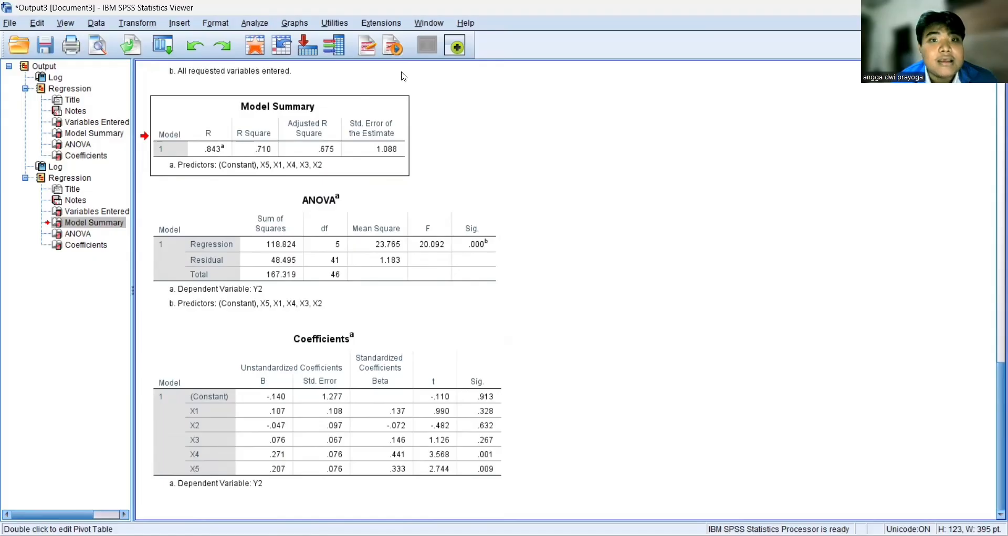
key(alt+Tab)
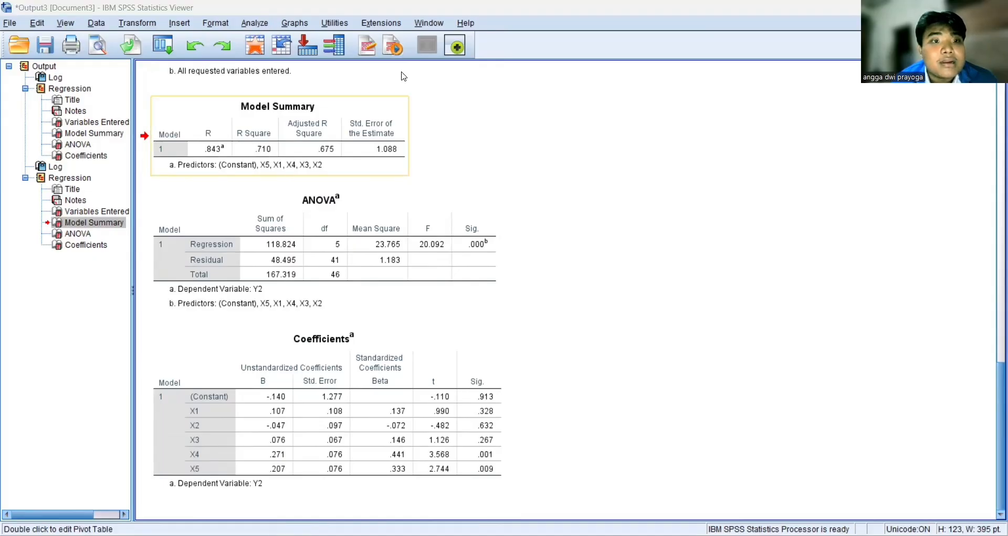
key(alt+Tab)
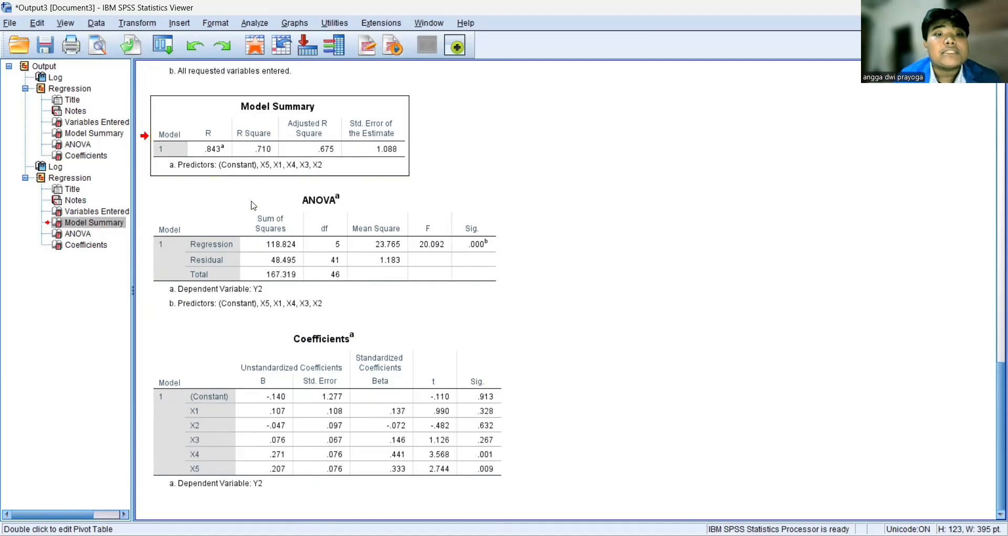
click(303, 173)
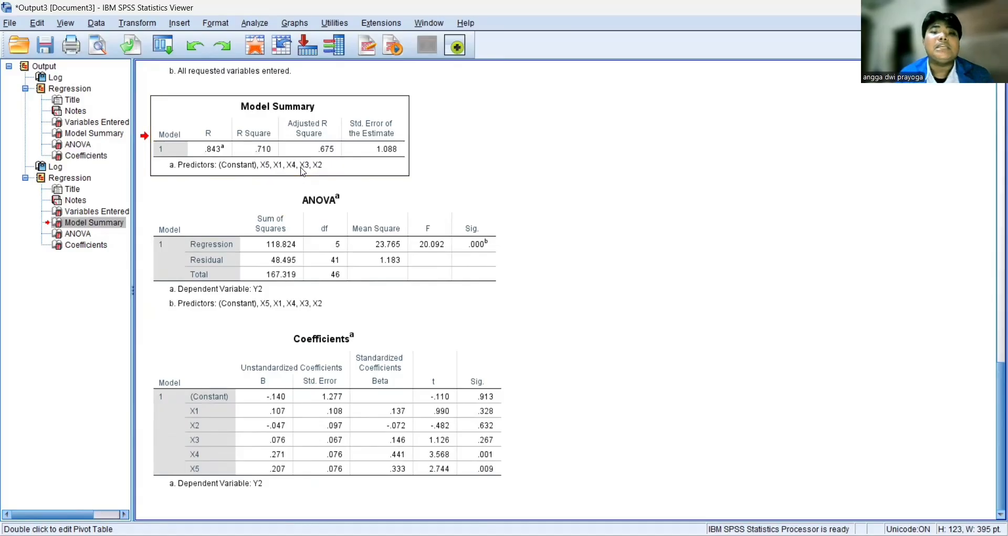